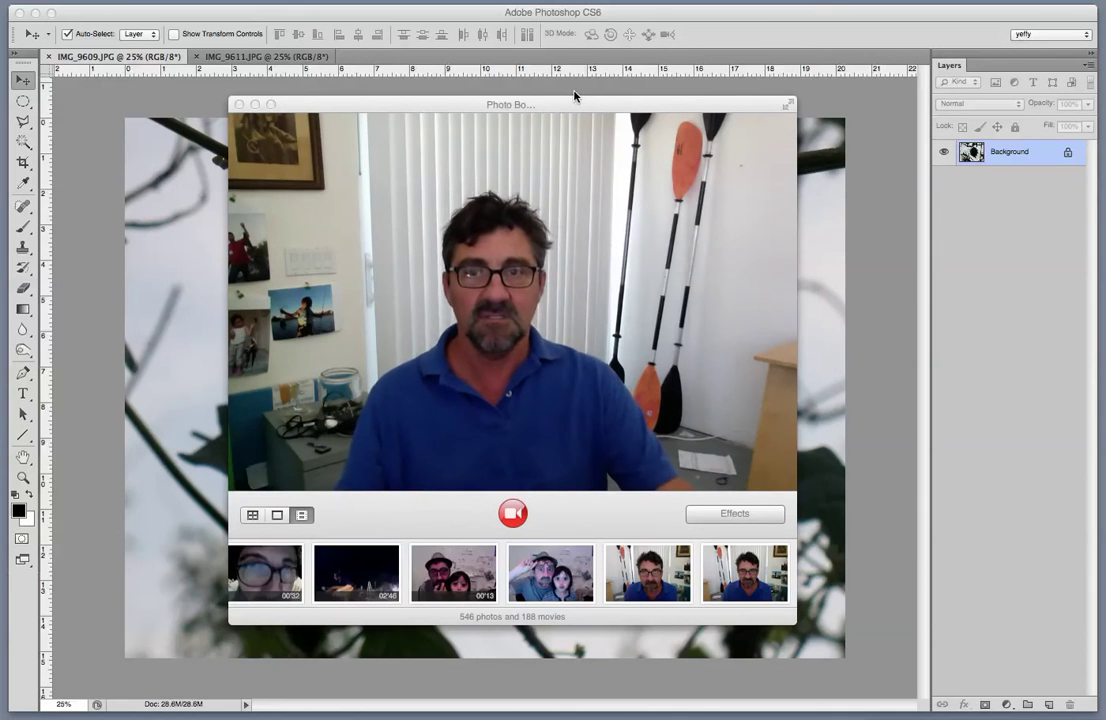
# Drag the Photo Booth camera window aside so the seed-pod photo in Photoshop shows.
pyautogui.moveTo(460, 109); pyautogui.dragTo(399, 162)
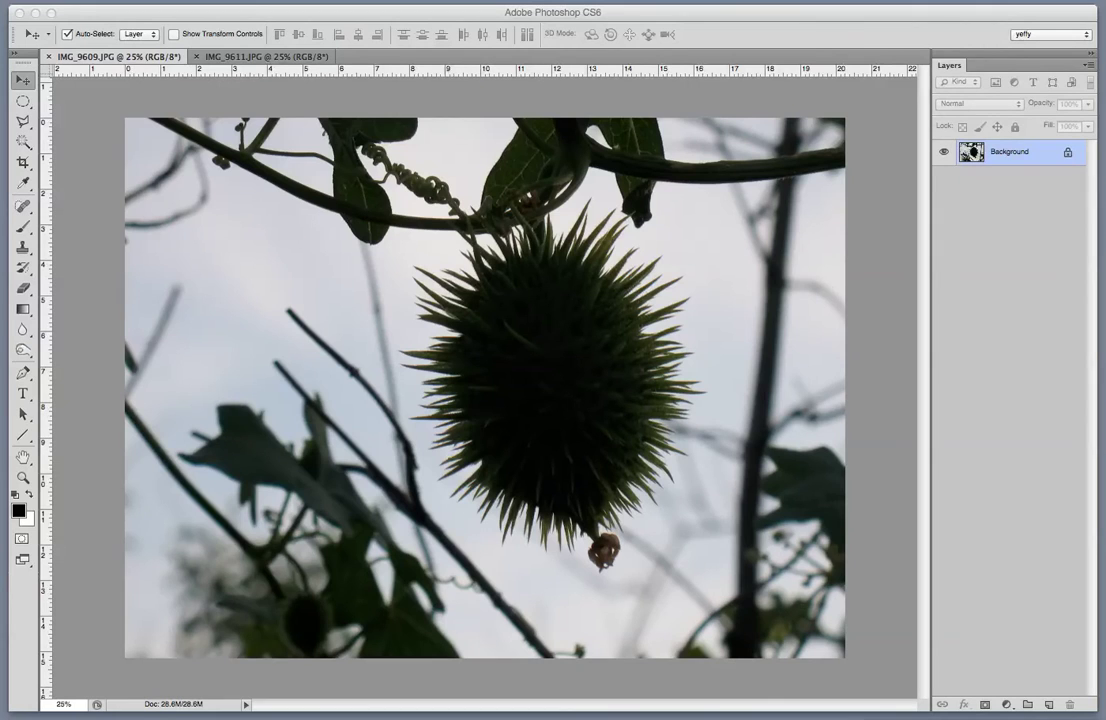
pyautogui.press('super+Tab')
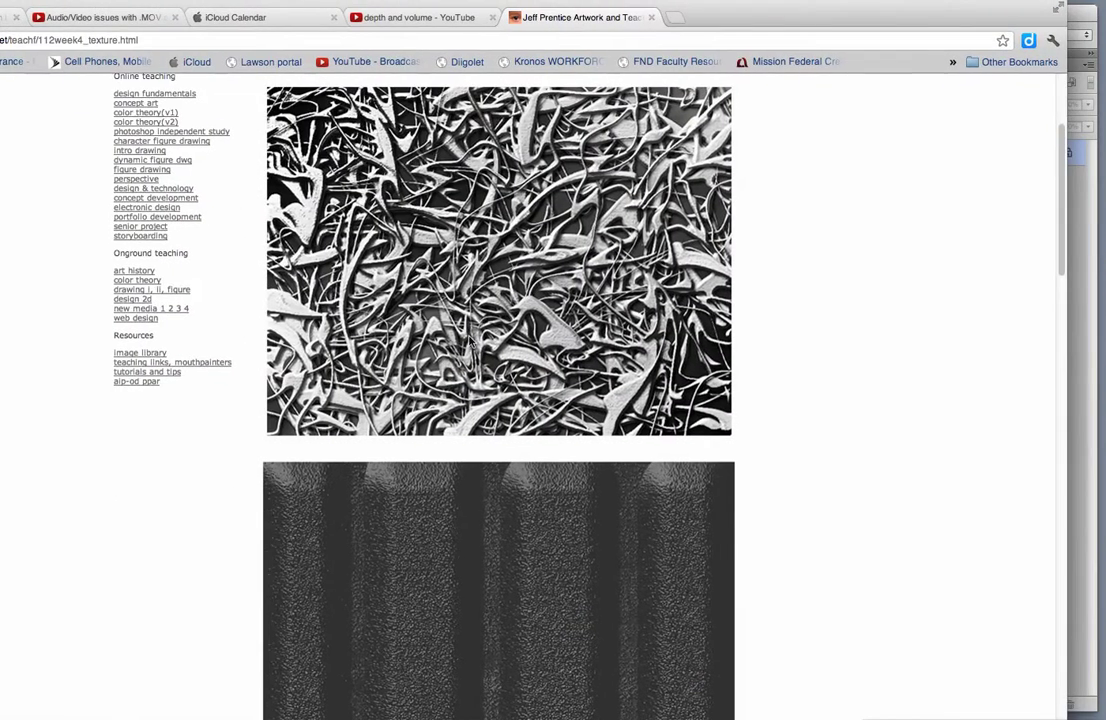
pyautogui.scroll(5, 470, 340)
pyautogui.scroll(-4, 470, 340)
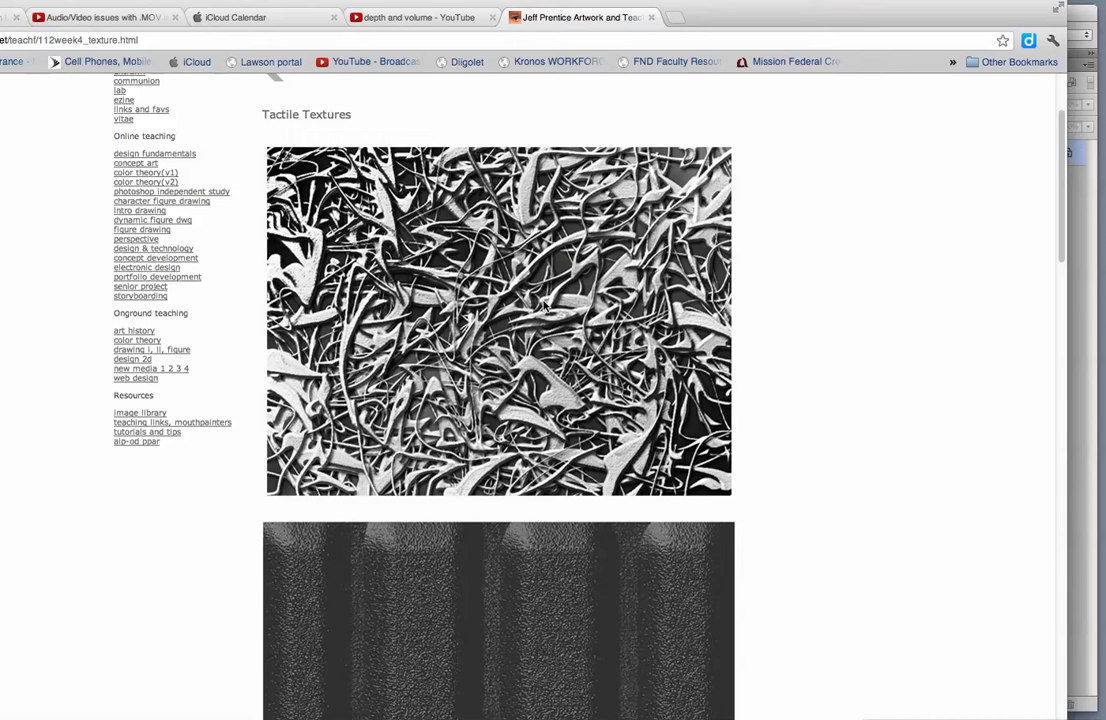
pyautogui.scroll(-5, 538, 301)
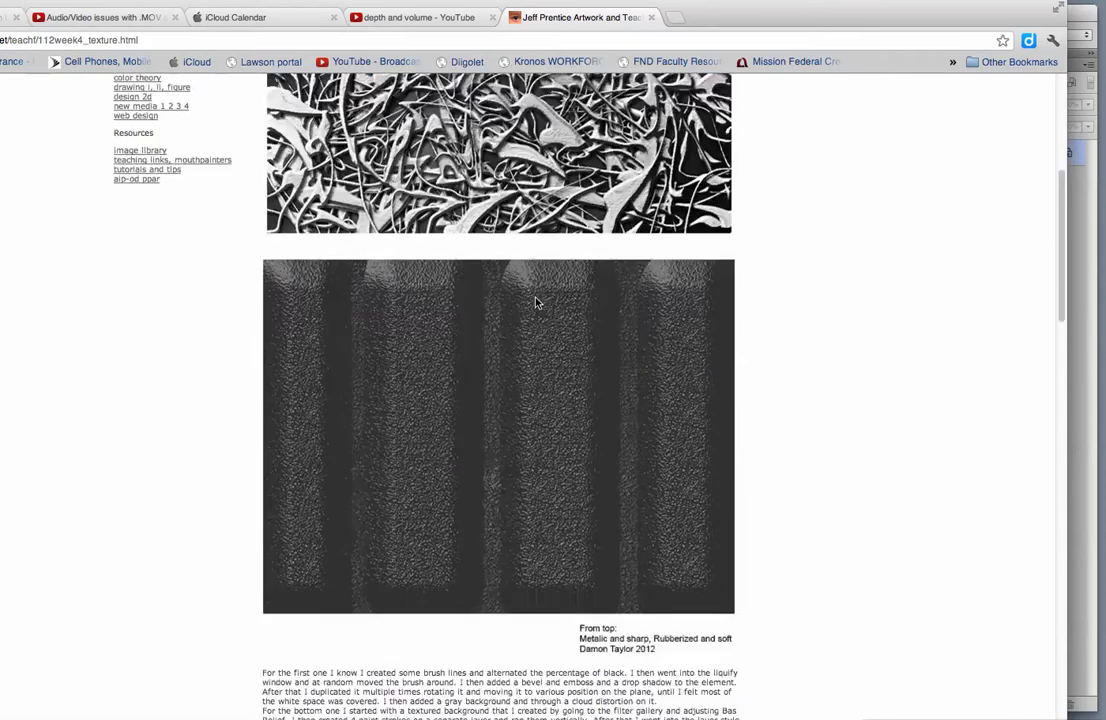
pyautogui.scroll(-6, 531, 309)
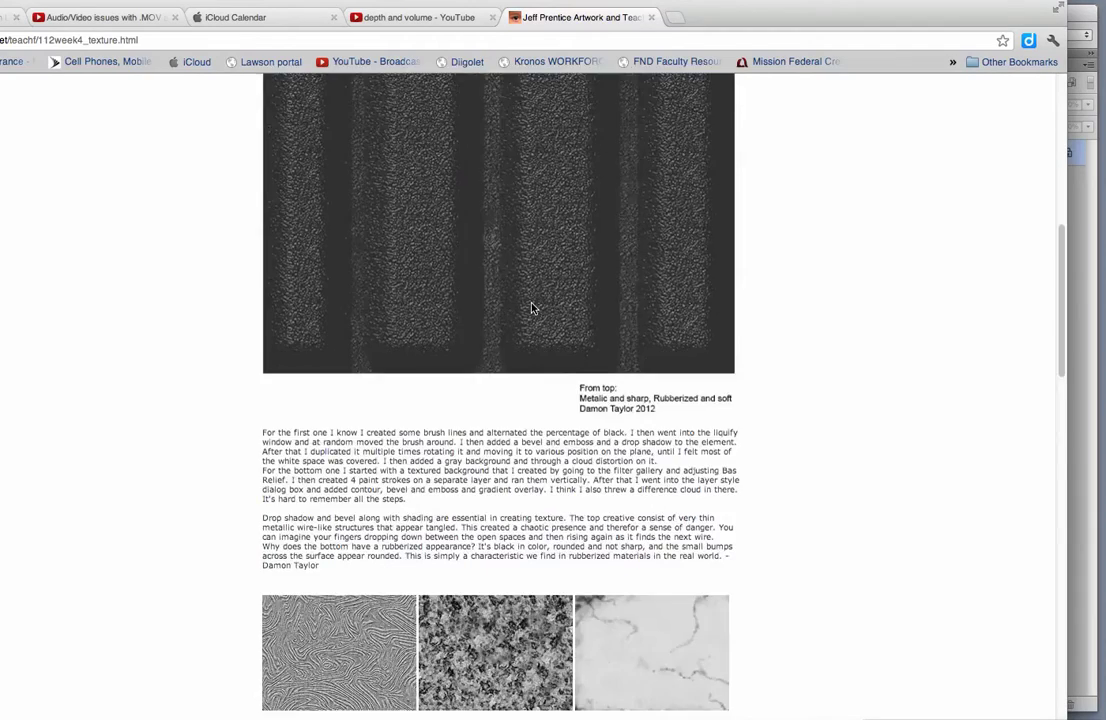
pyautogui.scroll(10, 533, 310)
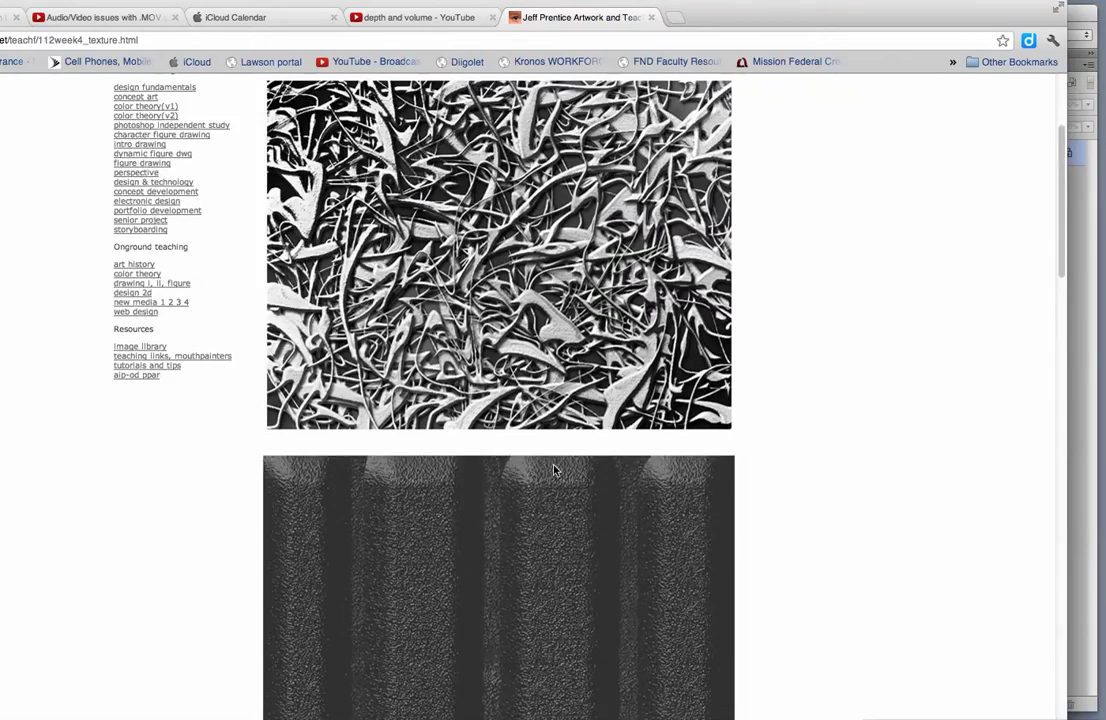
pyautogui.scroll(-6, 555, 469)
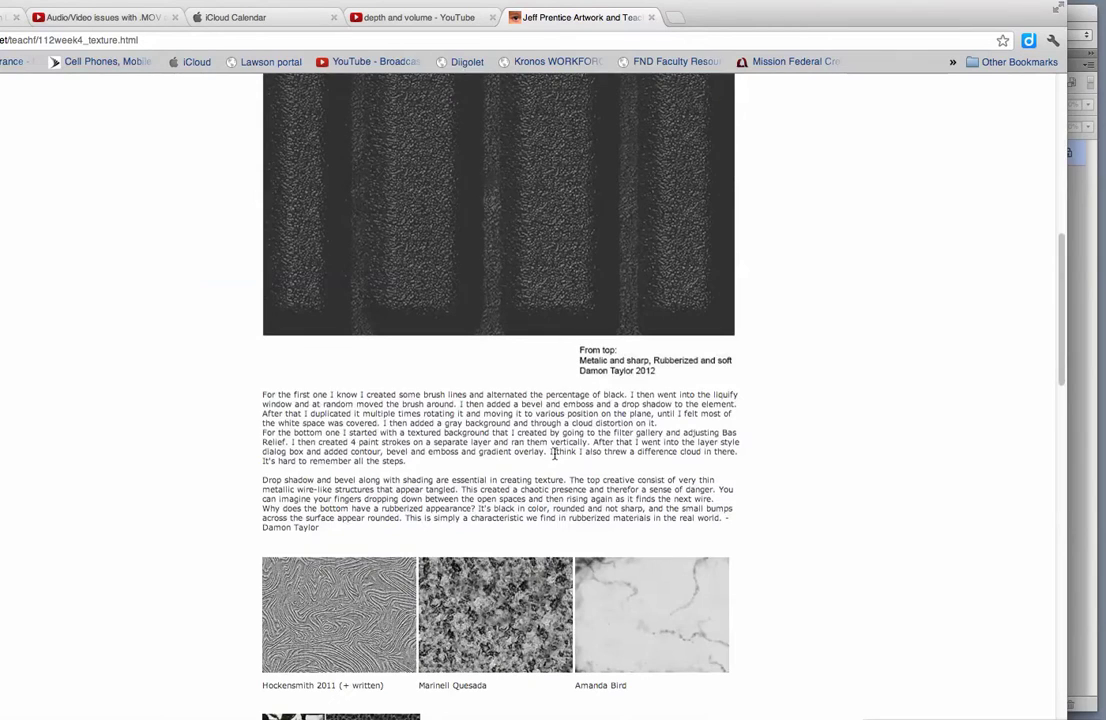
pyautogui.scroll(-7, 554, 452)
pyautogui.scroll(-6, 380, 371)
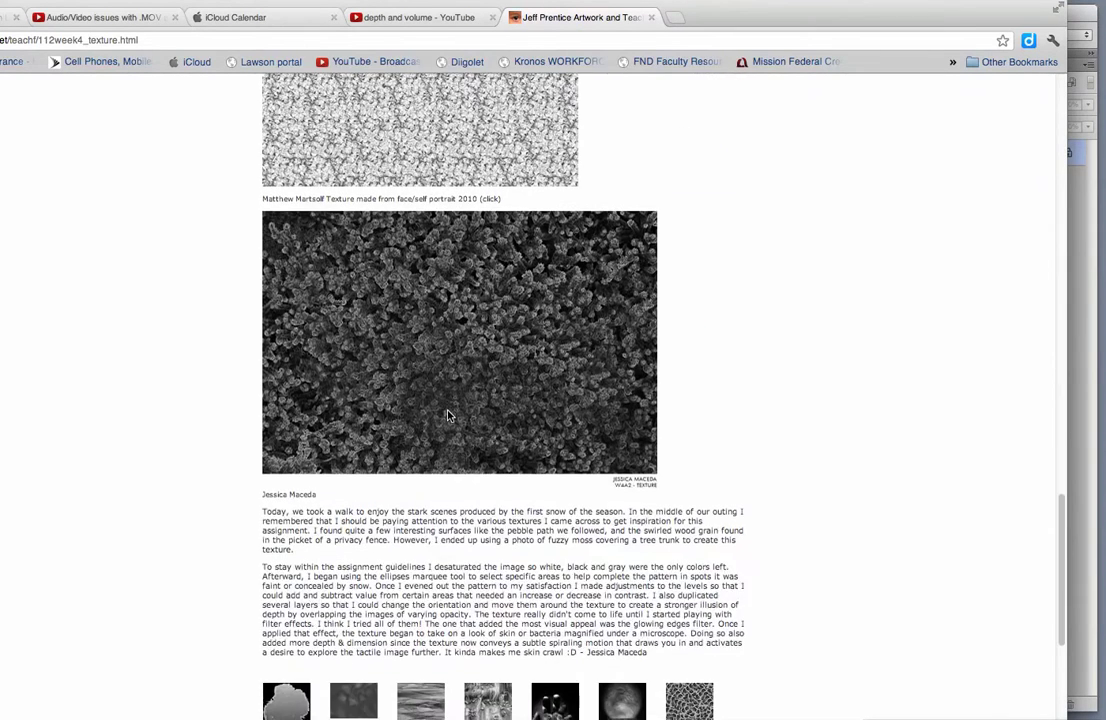
pyautogui.scroll(2, 448, 417)
pyautogui.scroll(3, 448, 417)
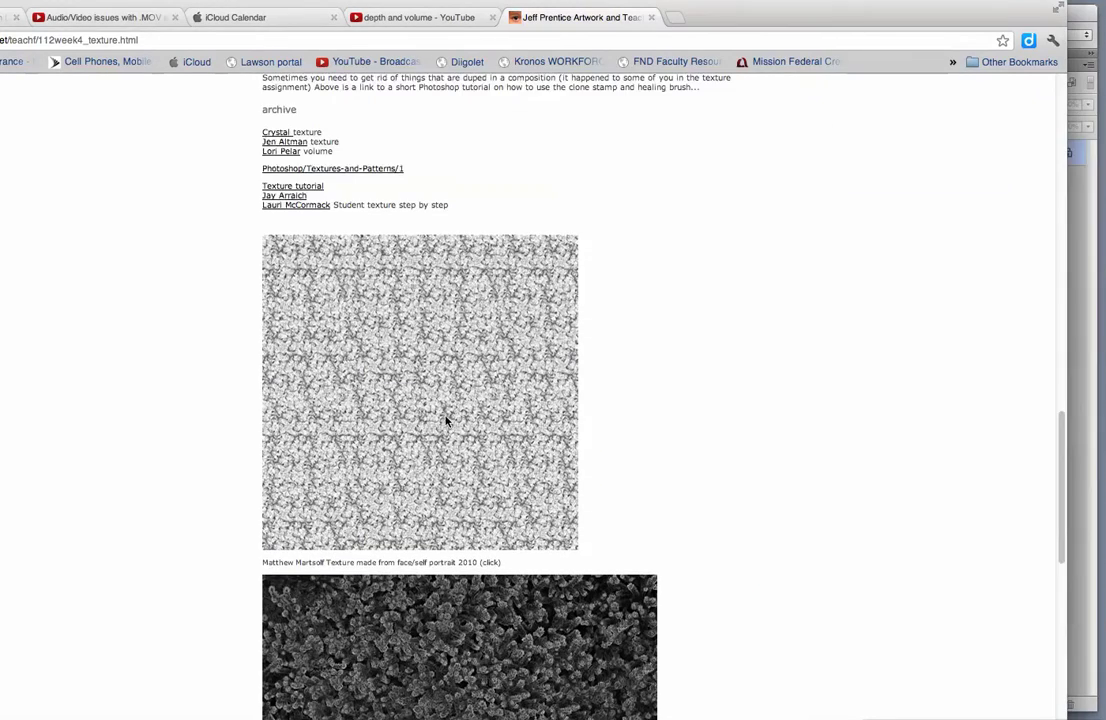
pyautogui.scroll(4, 446, 421)
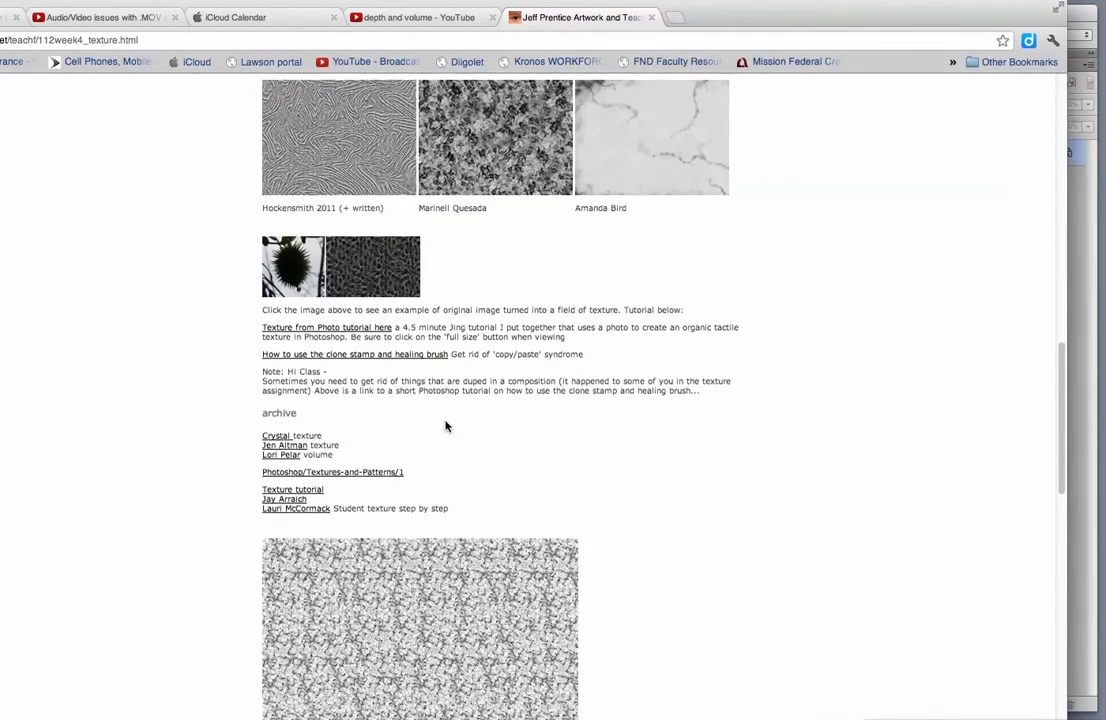
pyautogui.click(387, 292)
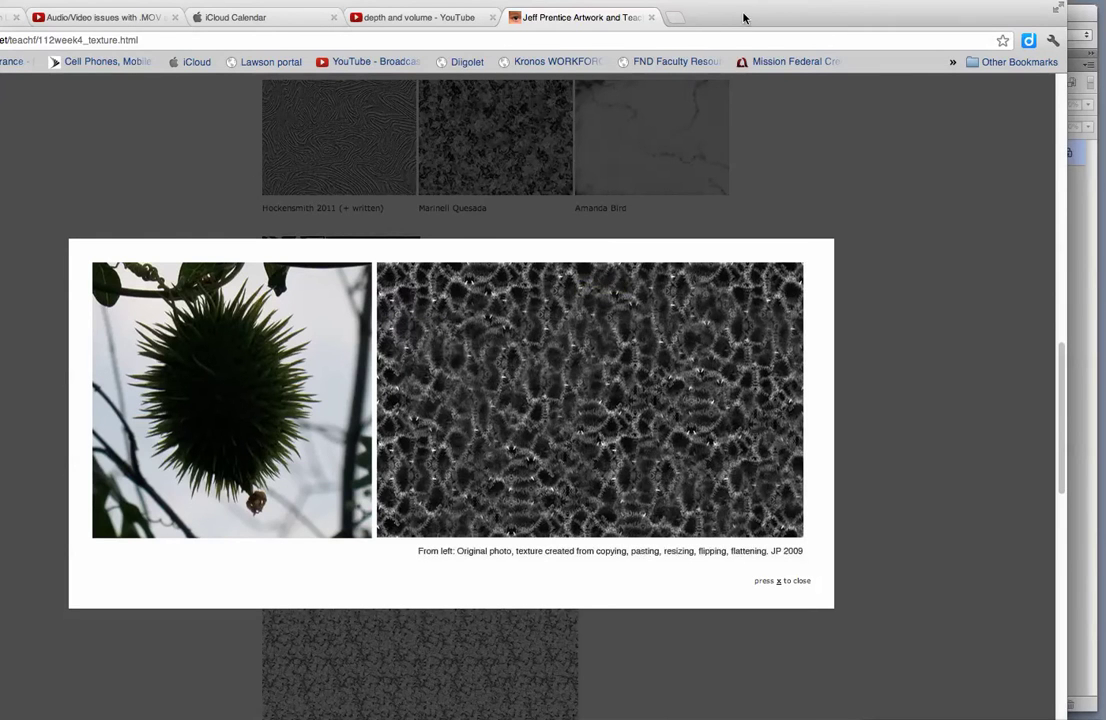
pyautogui.moveTo(741, 20); pyautogui.dragTo(505, 33)
pyautogui.press('super+h')
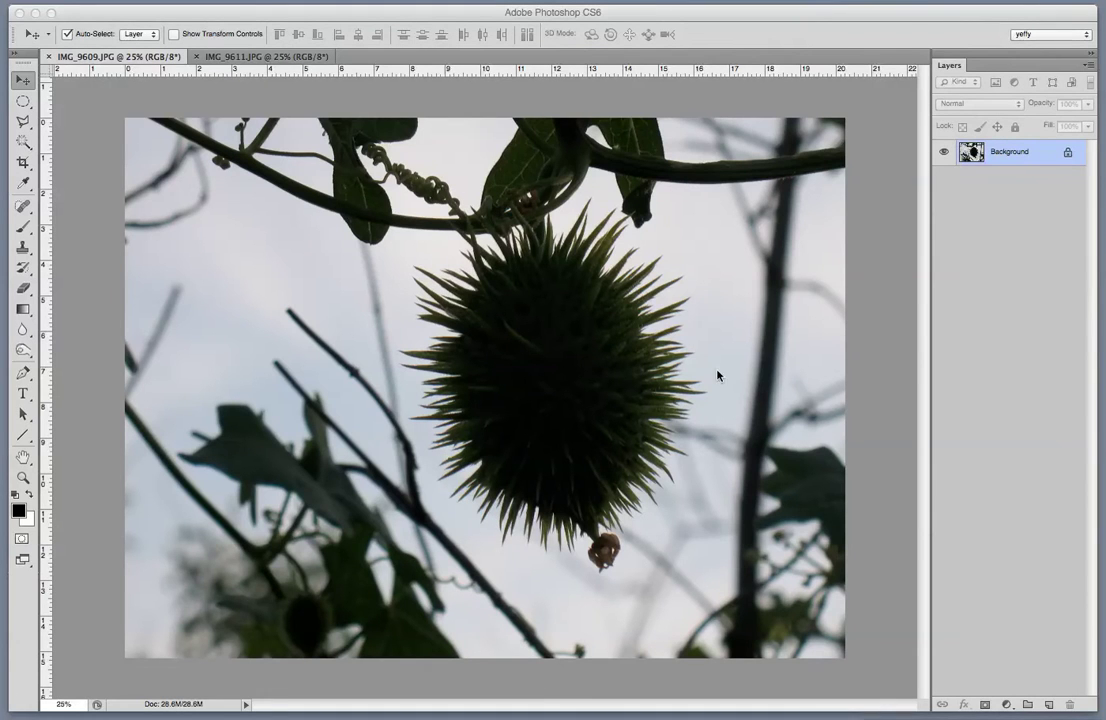
pyautogui.click(265, 58)
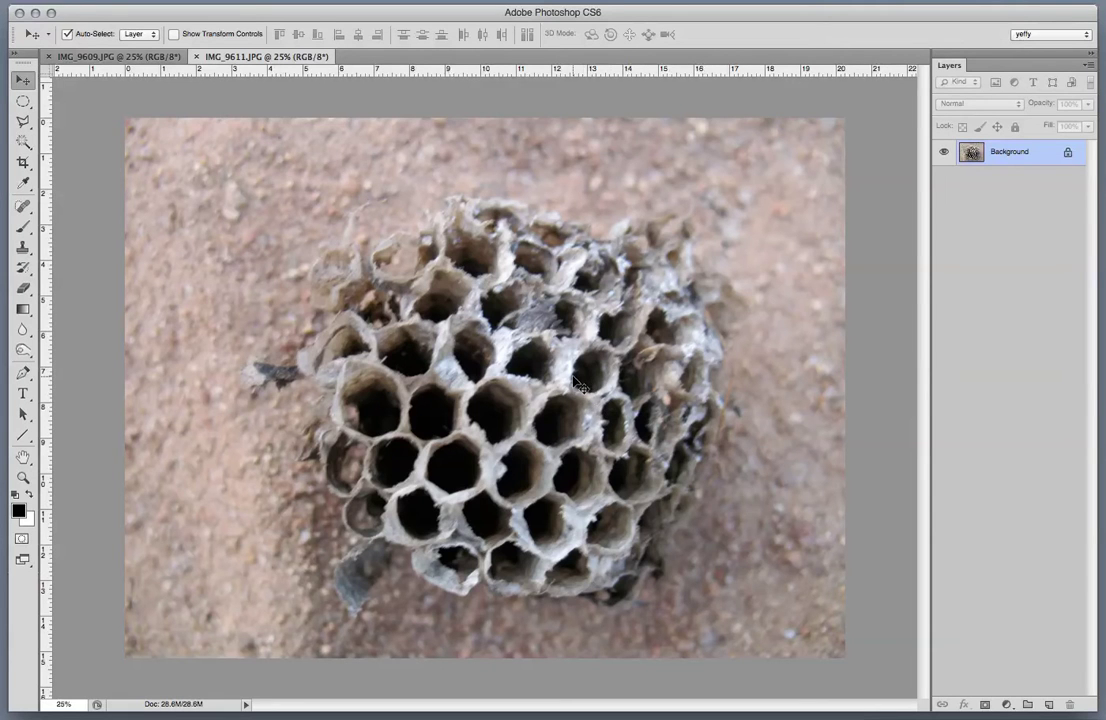
pyautogui.click(129, 58)
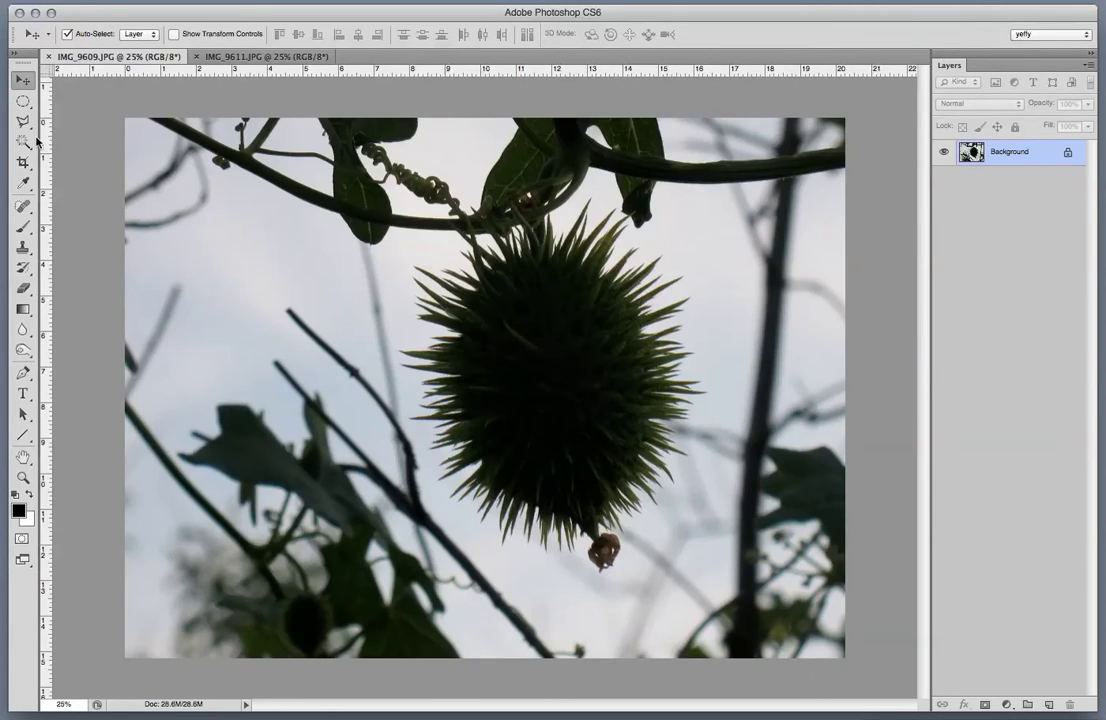
# Resize the seed-pod photo to 72 pixels/inch and 1024 pixels wide, with resampling on.
pyautogui.click(62, 2)
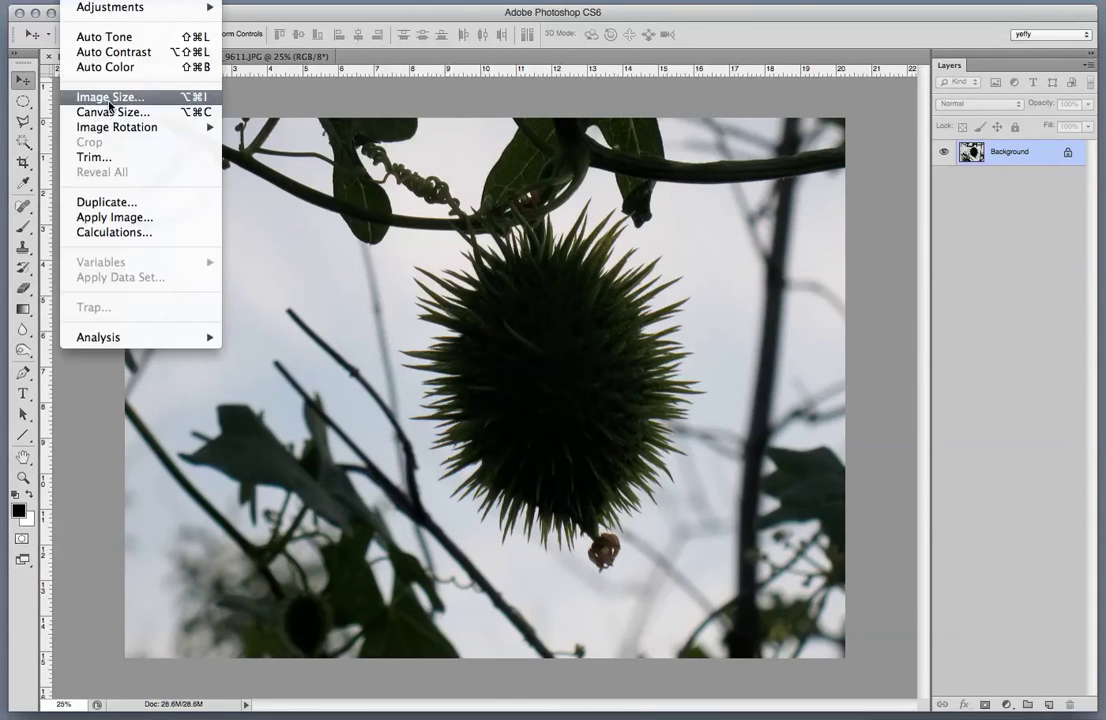
pyautogui.click(406, 282)
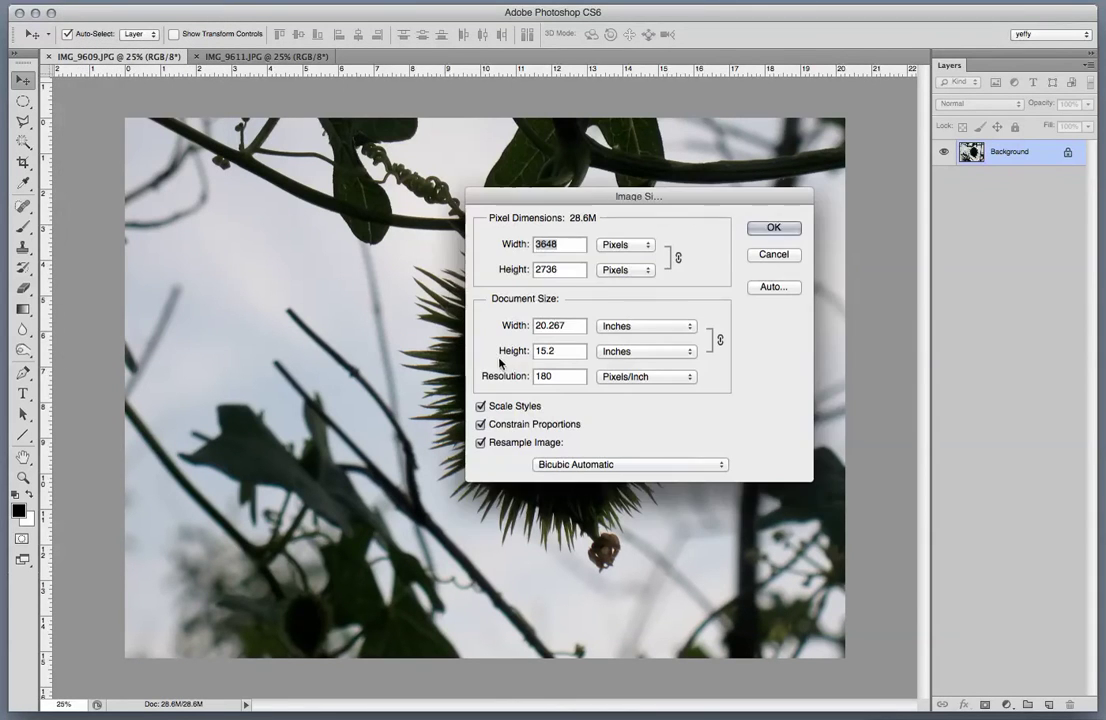
pyautogui.click(482, 442)
pyautogui.click(563, 378)
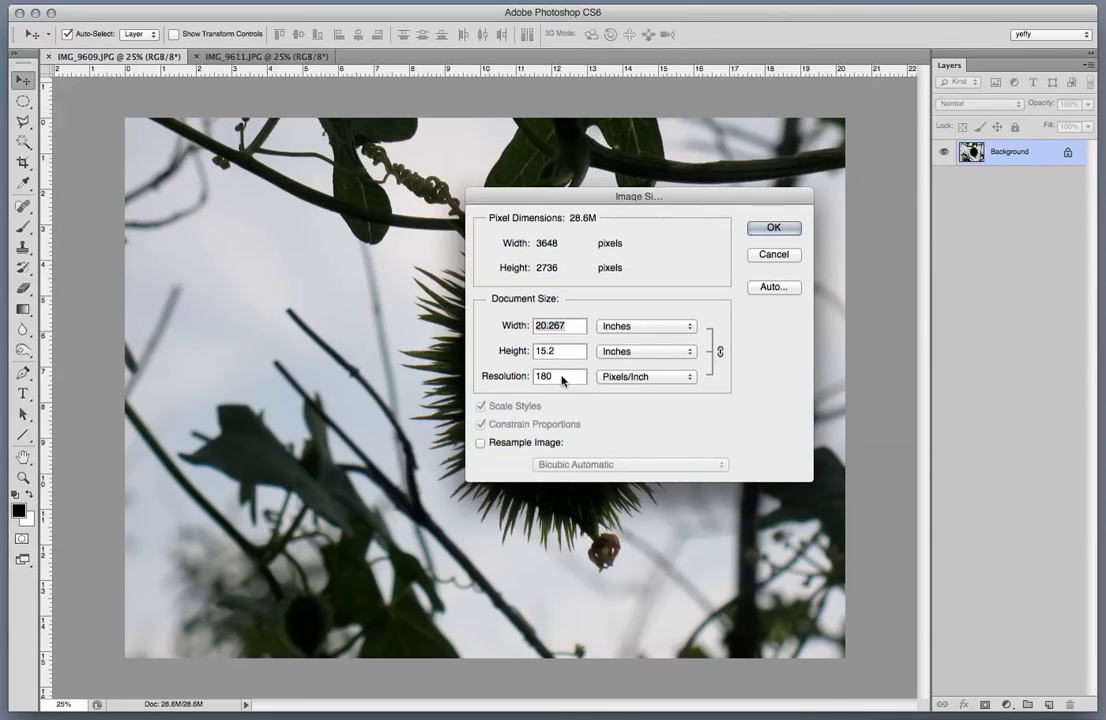
pyautogui.write('72')
pyautogui.click(481, 442)
pyautogui.press('Tab')
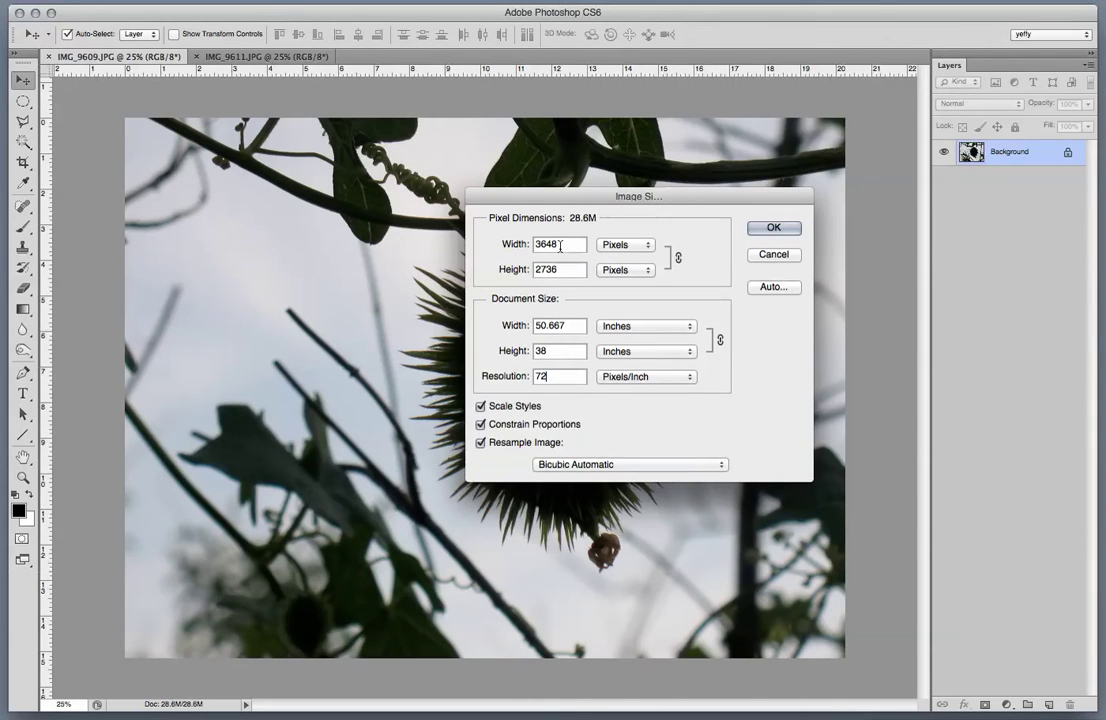
pyautogui.write('1024')
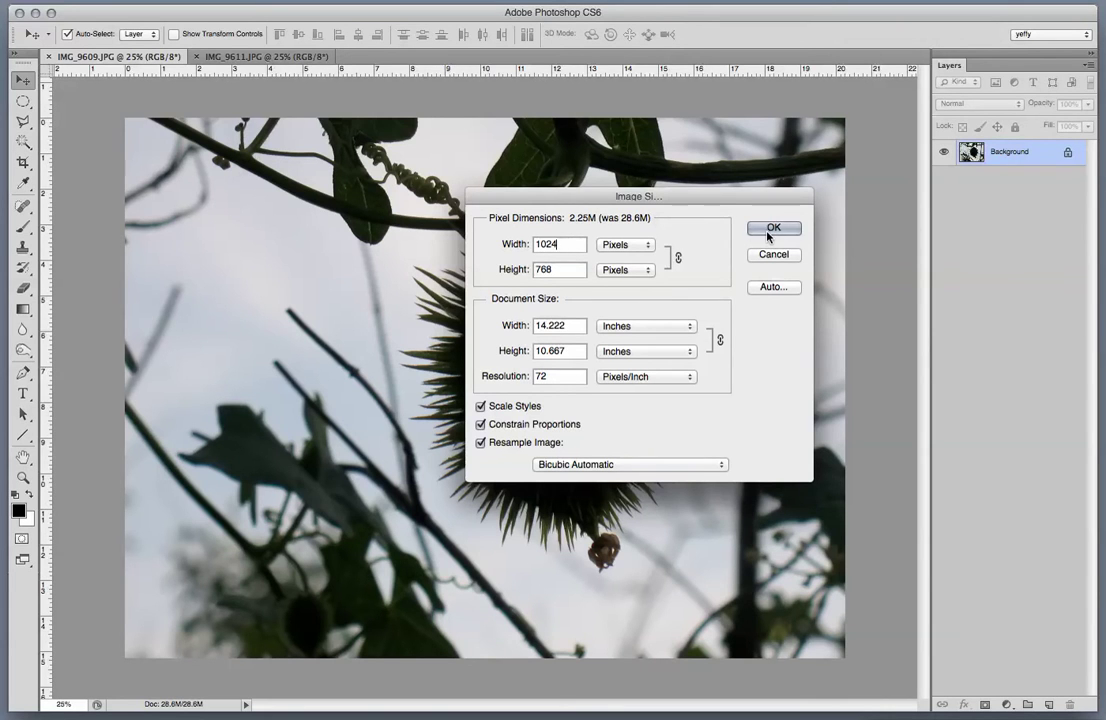
pyautogui.click(772, 229)
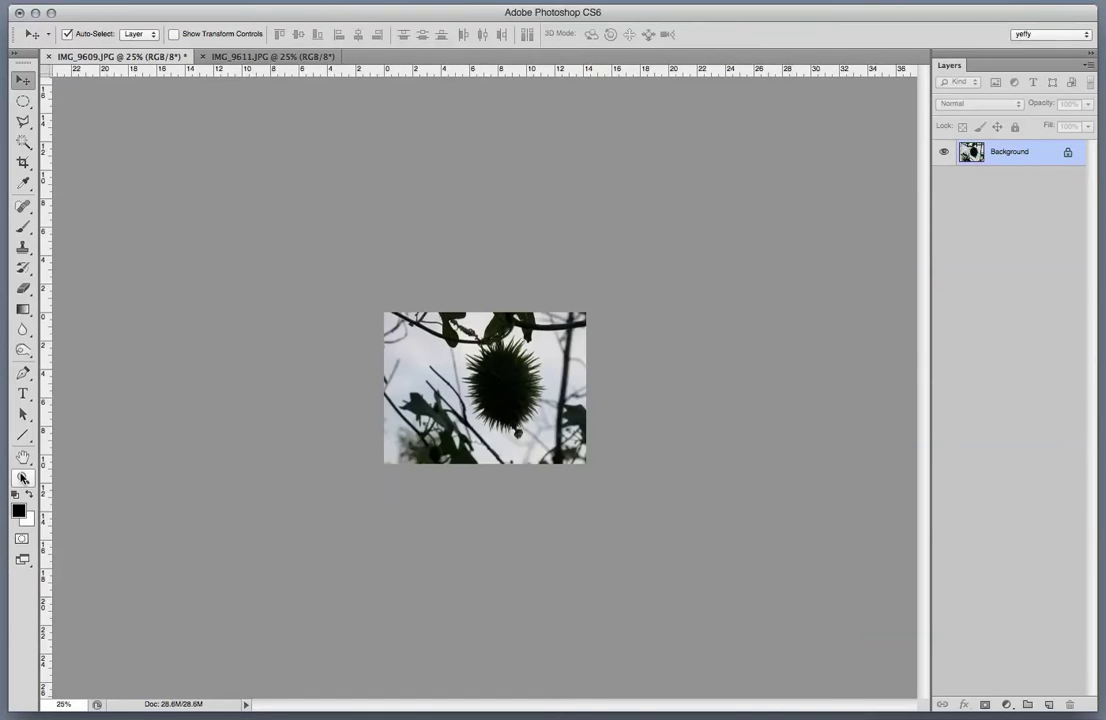
# Create a new blank document using the 800 × 600 web preset.
pyautogui.doubleClick(23, 477)
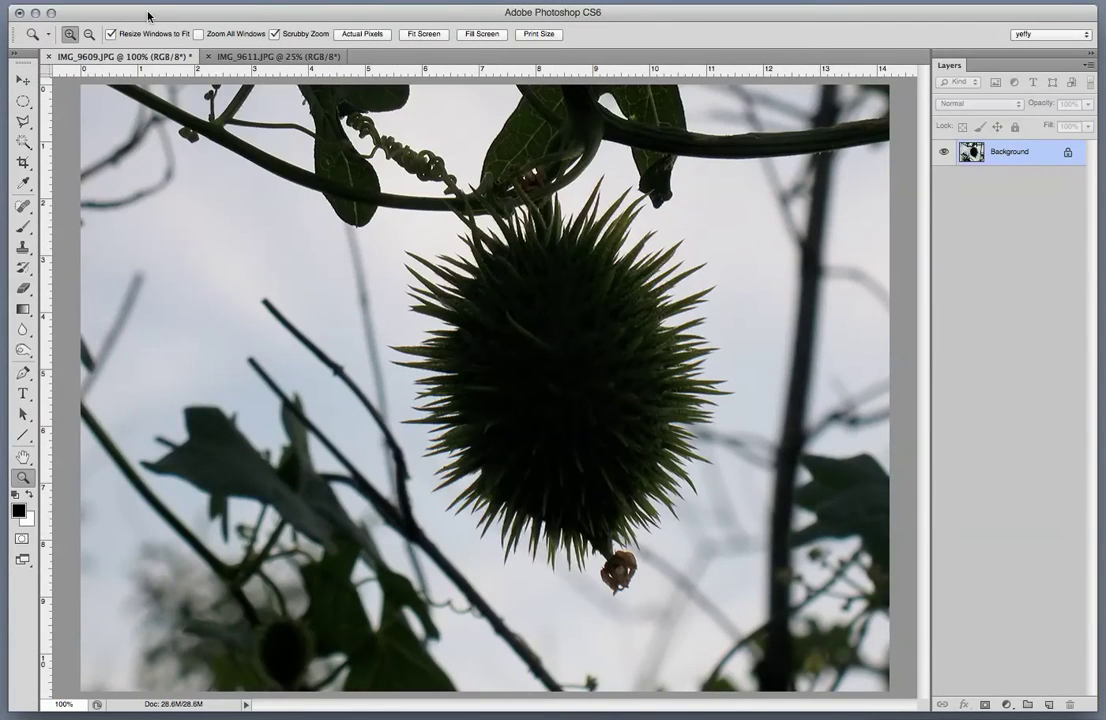
pyautogui.click(20, 0)
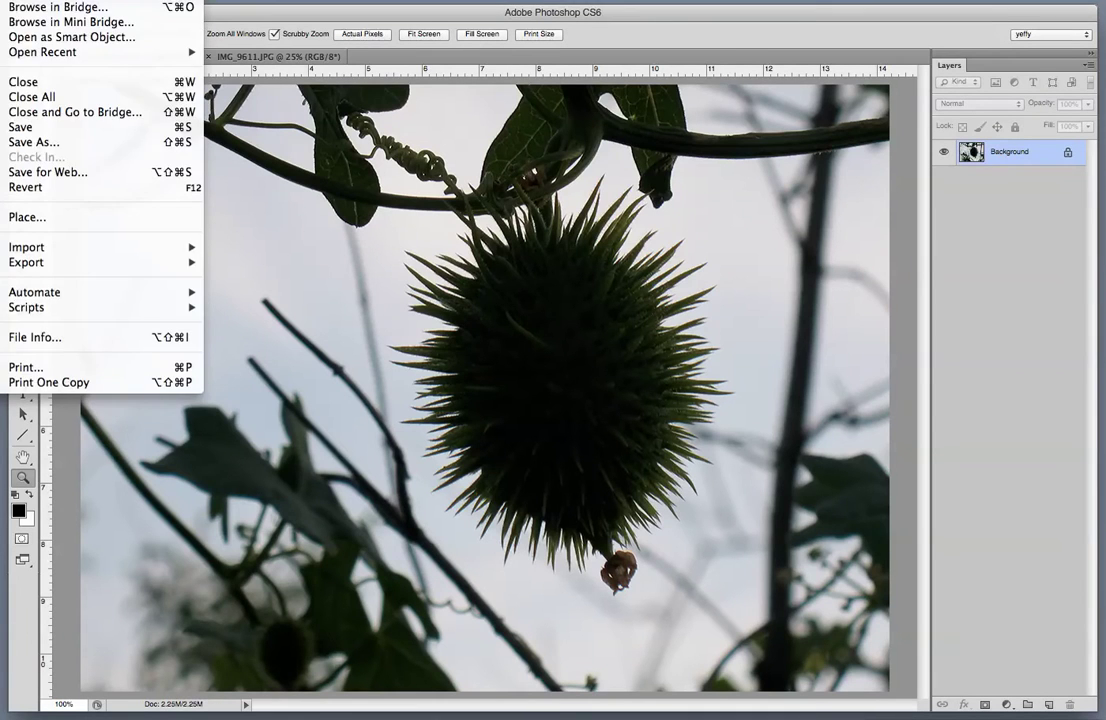
pyautogui.click(505, 180)
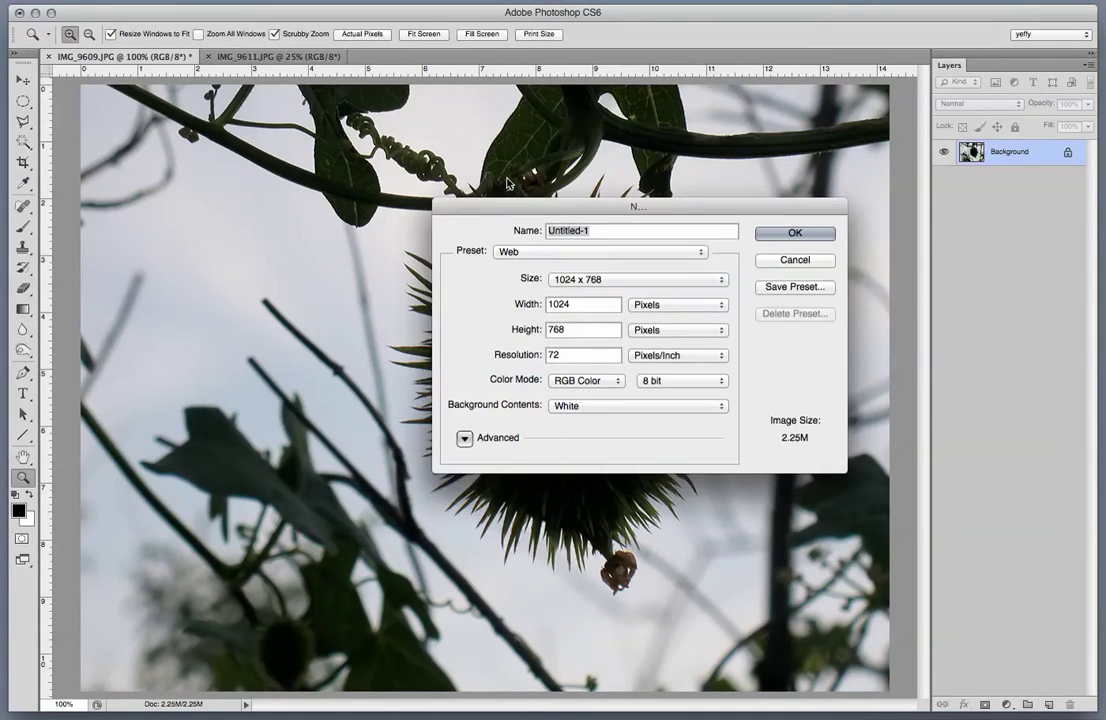
pyautogui.click(622, 282)
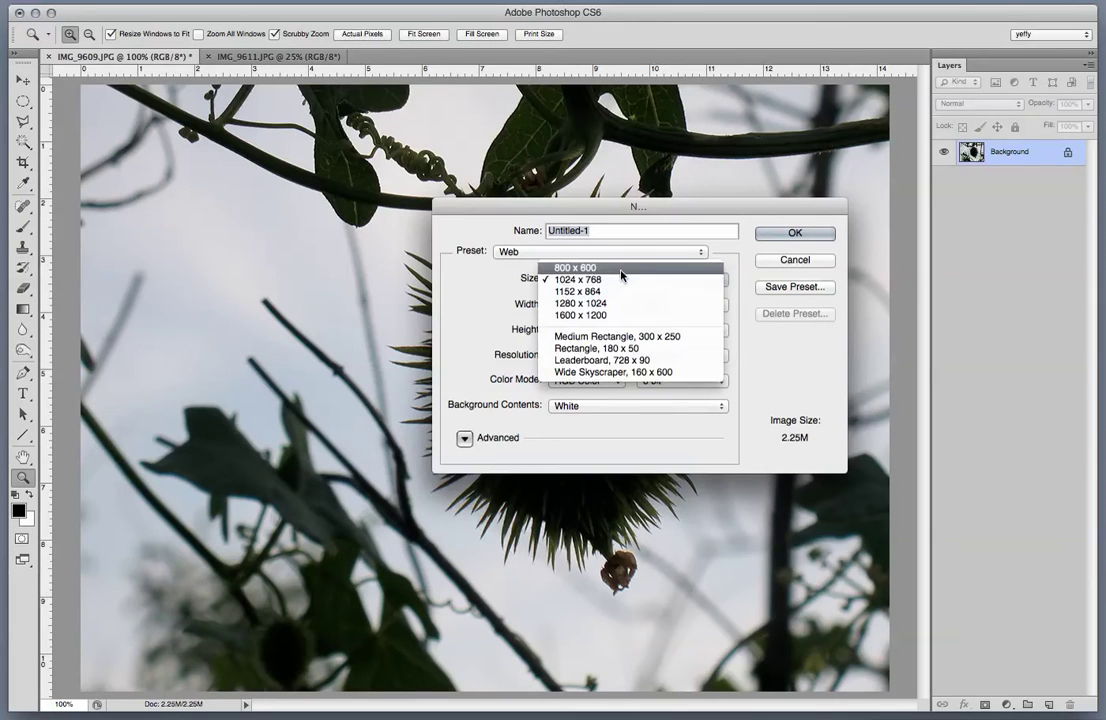
pyautogui.click(576, 267)
pyautogui.click(793, 233)
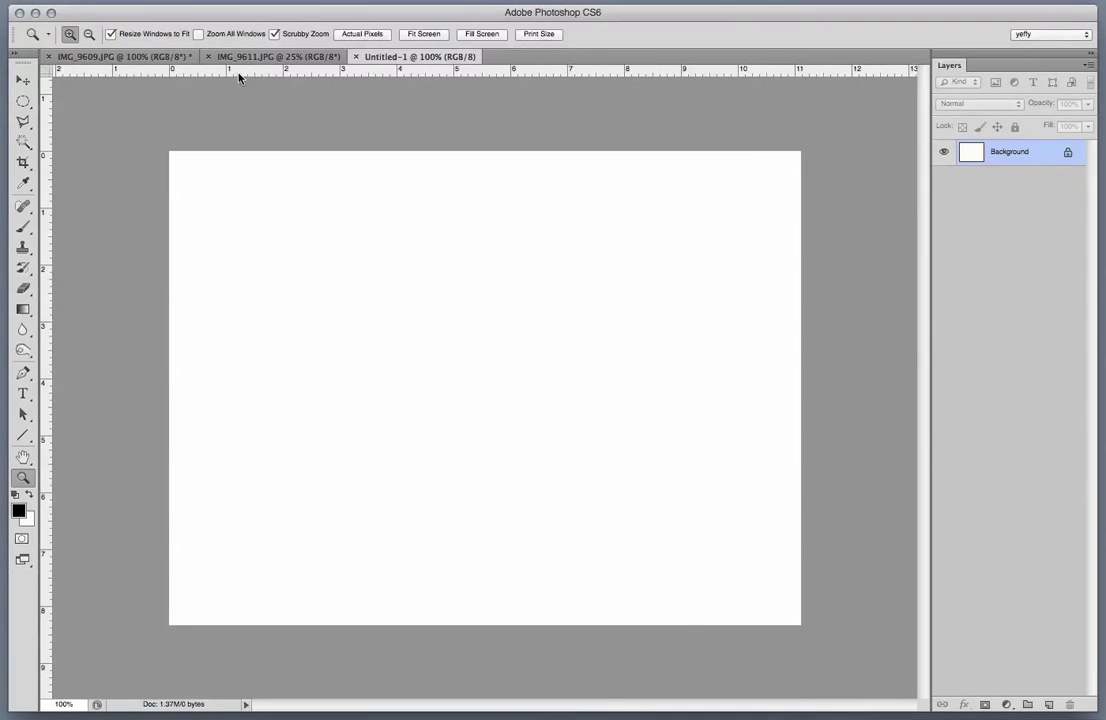
# Magic-wand the sky around the seed pod and extend it with Select > Similar.
pyautogui.click(228, 58)
pyautogui.click(130, 58)
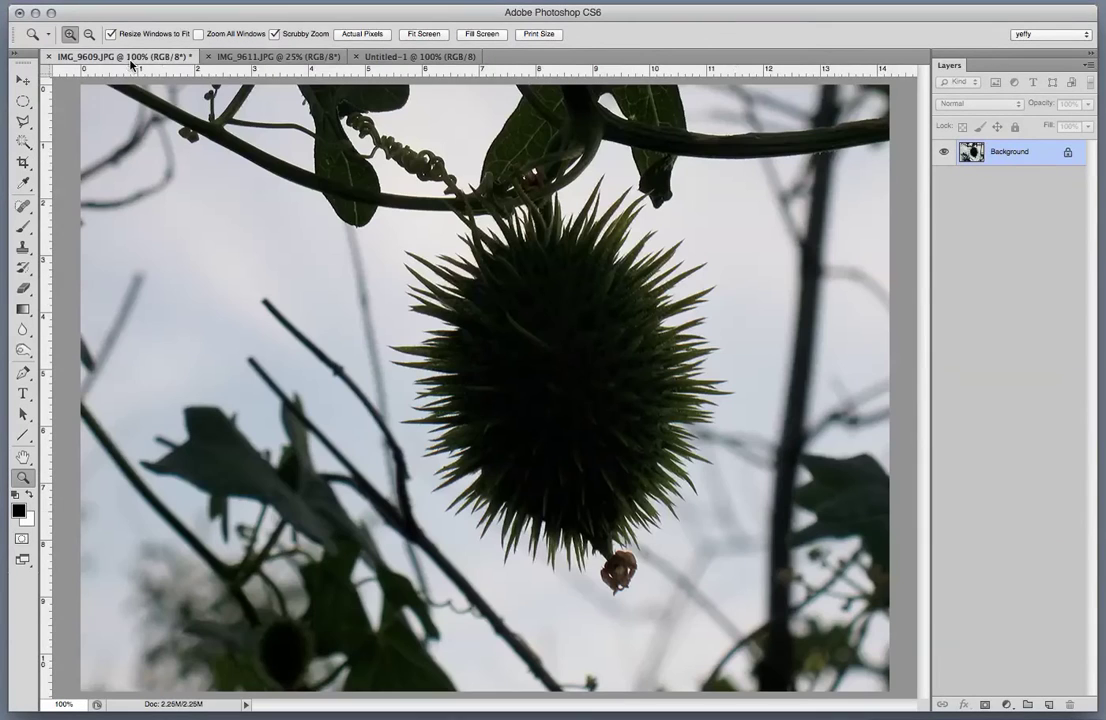
pyautogui.click(22, 141)
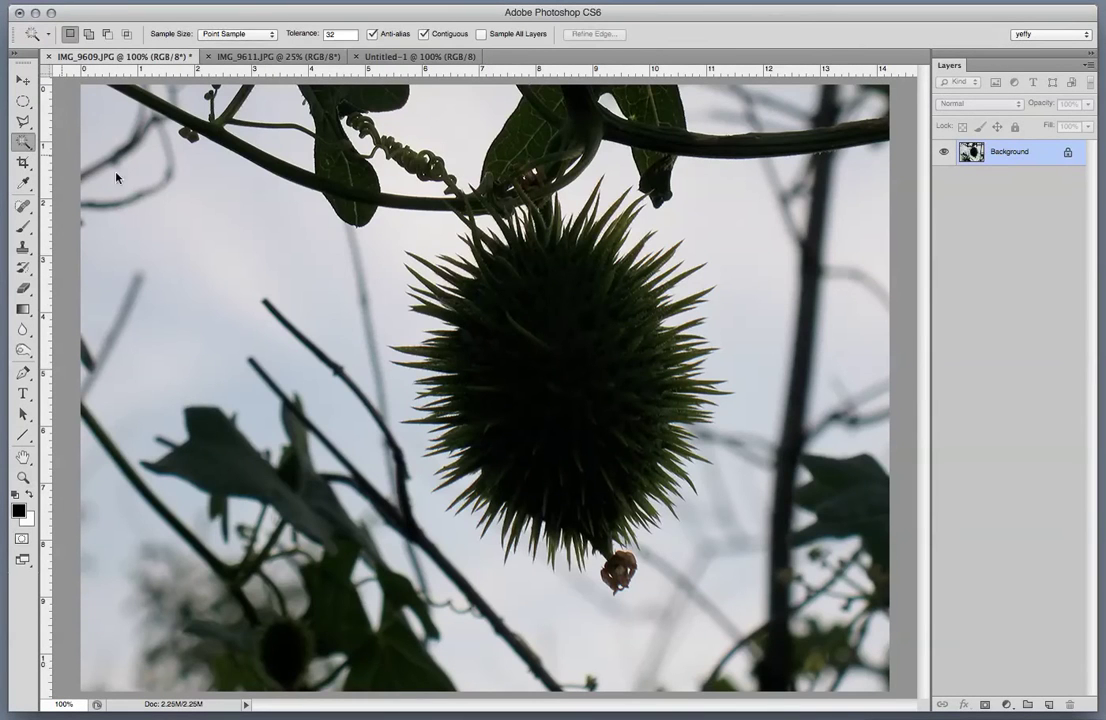
pyautogui.click(355, 256)
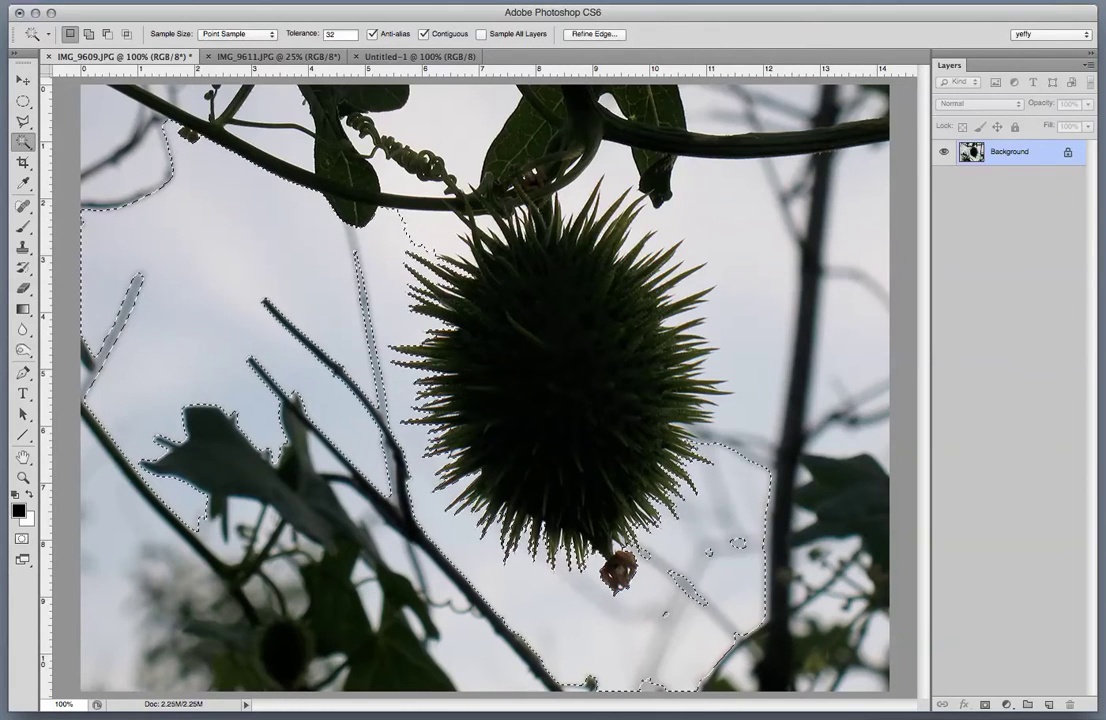
pyautogui.click(215, 0)
pyautogui.click(218, 201)
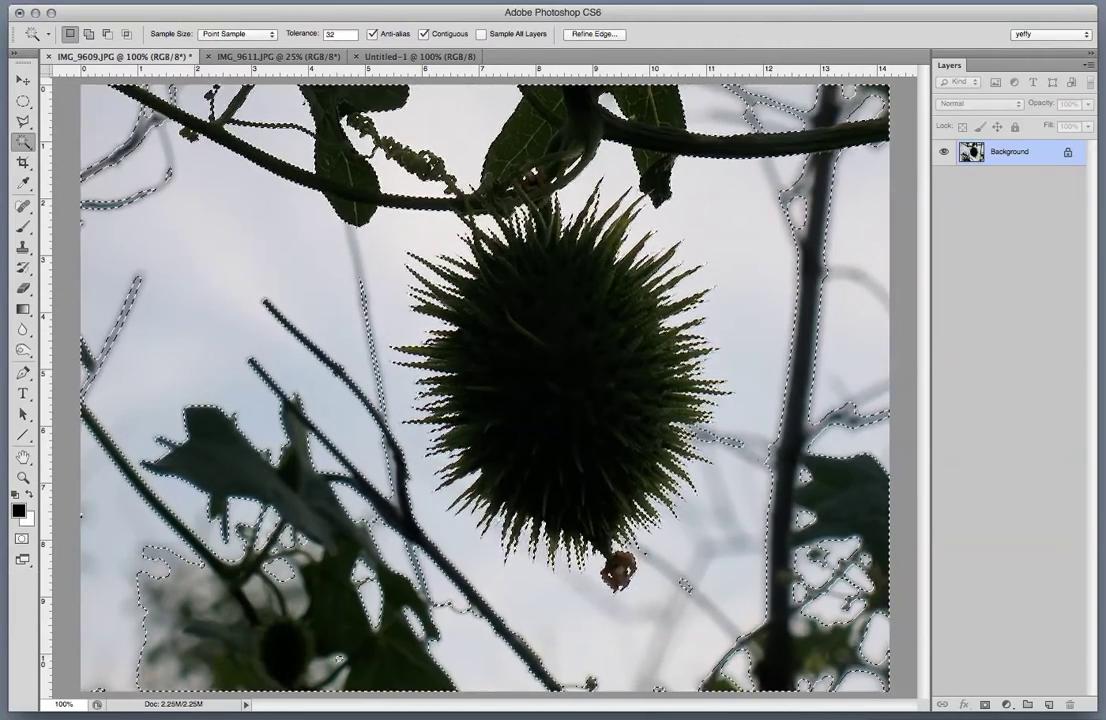
pyautogui.click(424, 57)
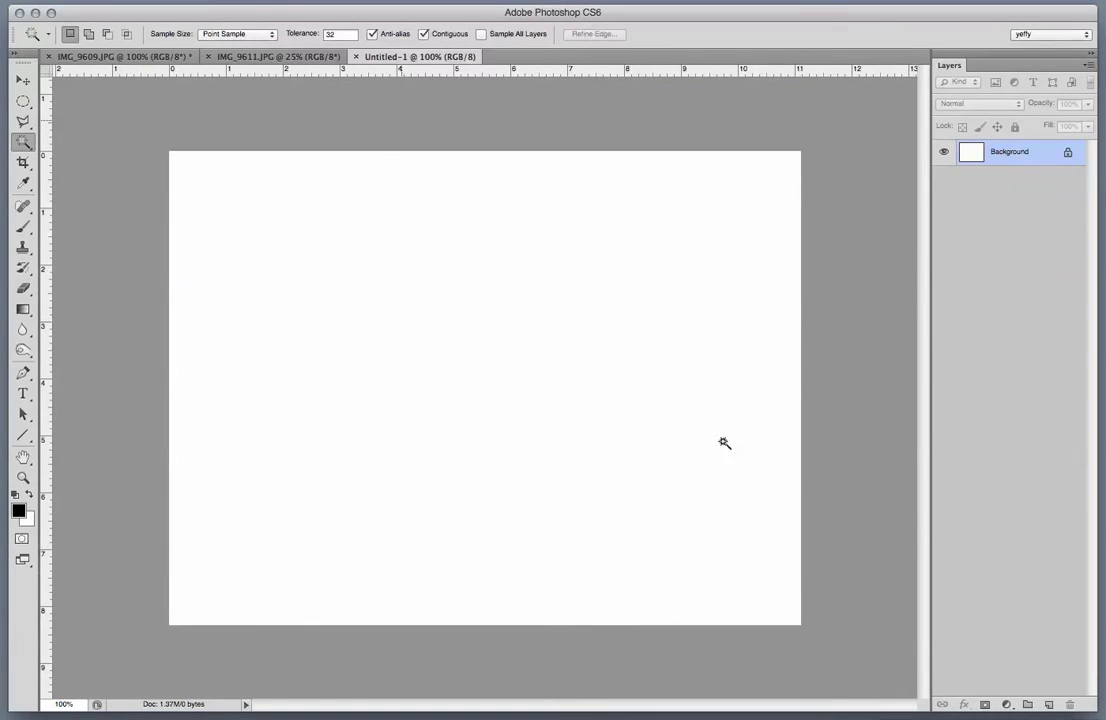
# Paste the seed-pod photo and delete the branches around it with a Polygonal Lasso selection.
pyautogui.press('super+v')
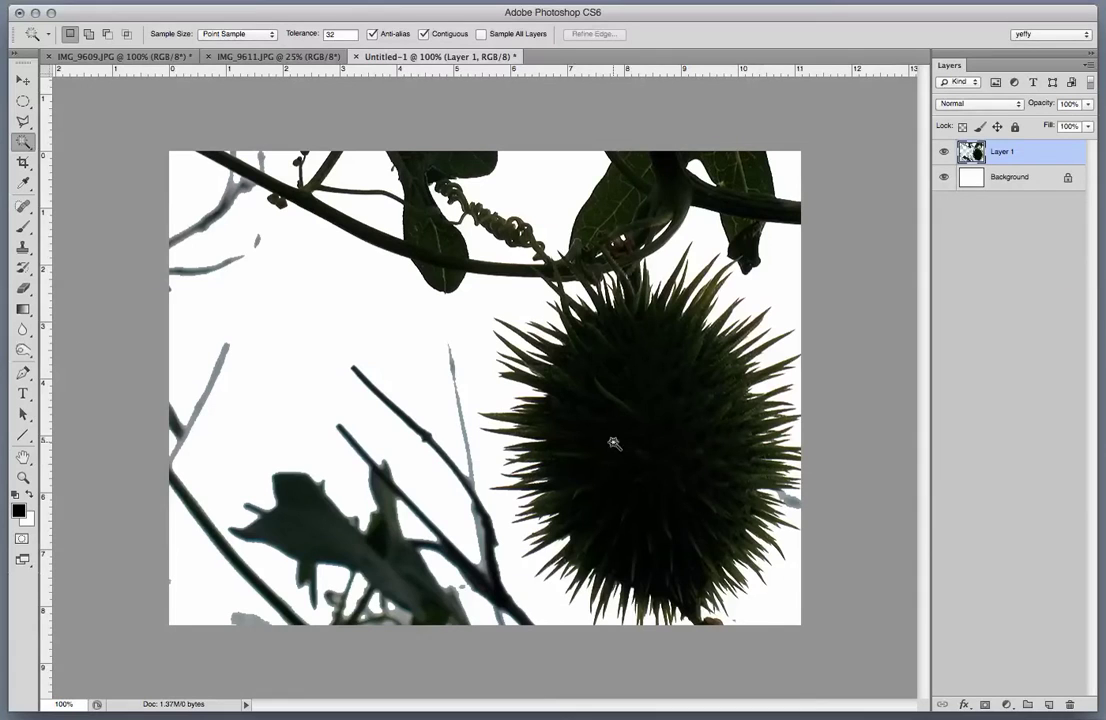
pyautogui.click(22, 121)
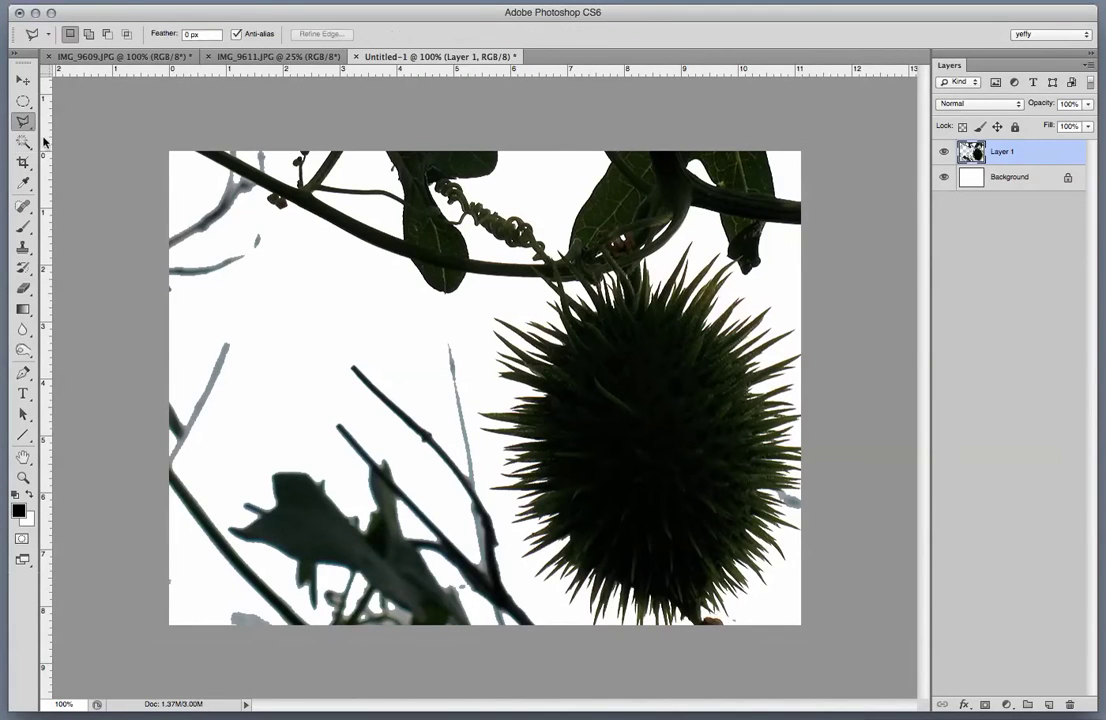
pyautogui.click(459, 288)
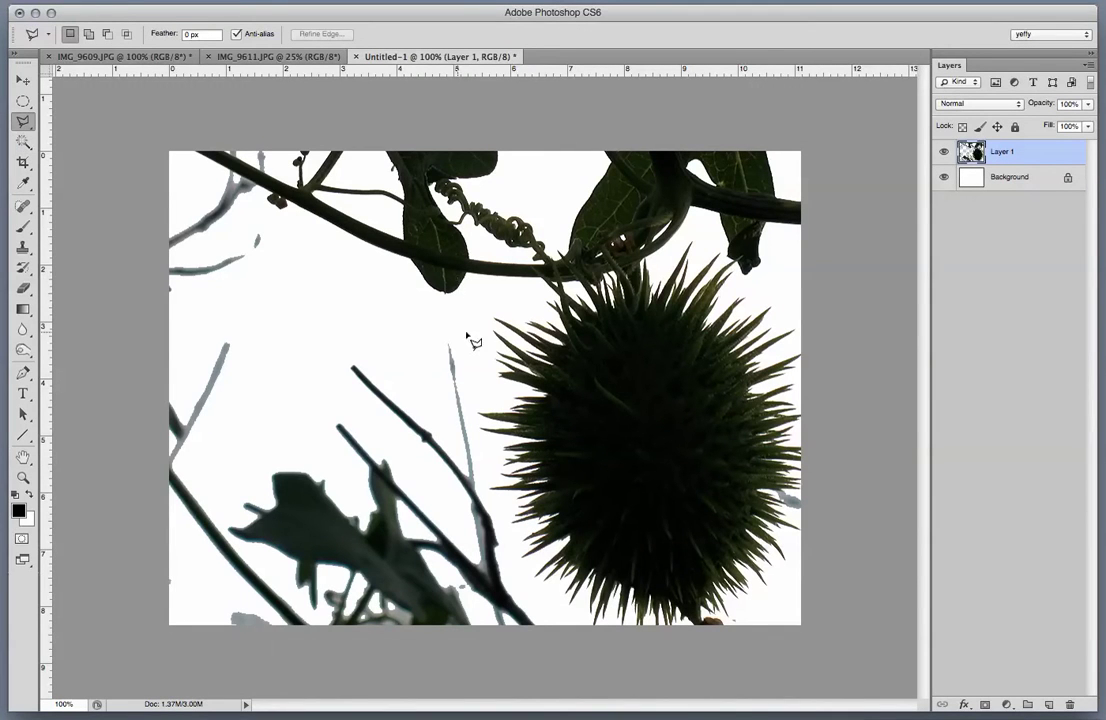
pyautogui.click(535, 652)
pyautogui.click(115, 640)
pyautogui.click(143, 105)
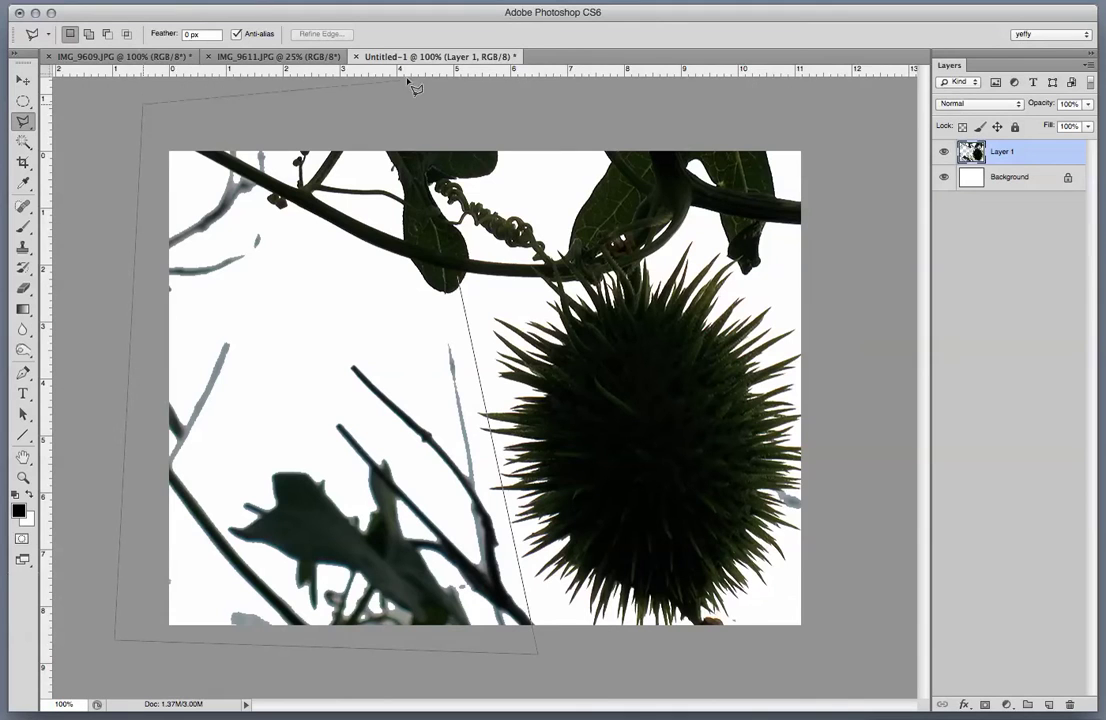
pyautogui.click(815, 130)
pyautogui.click(835, 298)
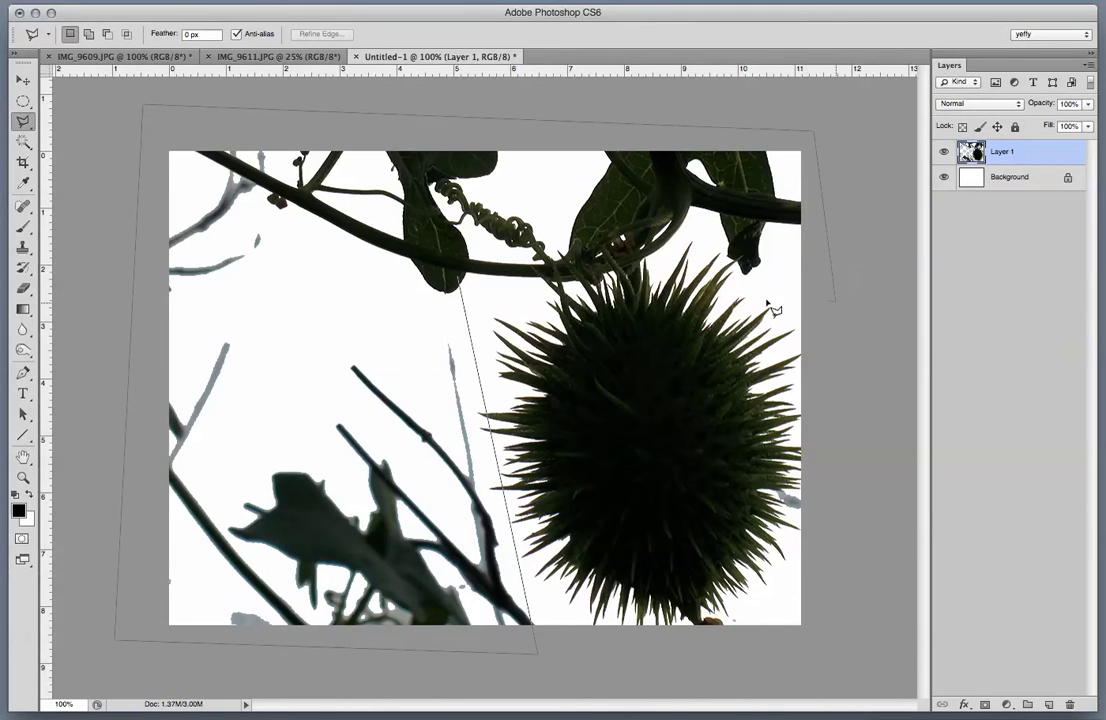
pyautogui.click(649, 258)
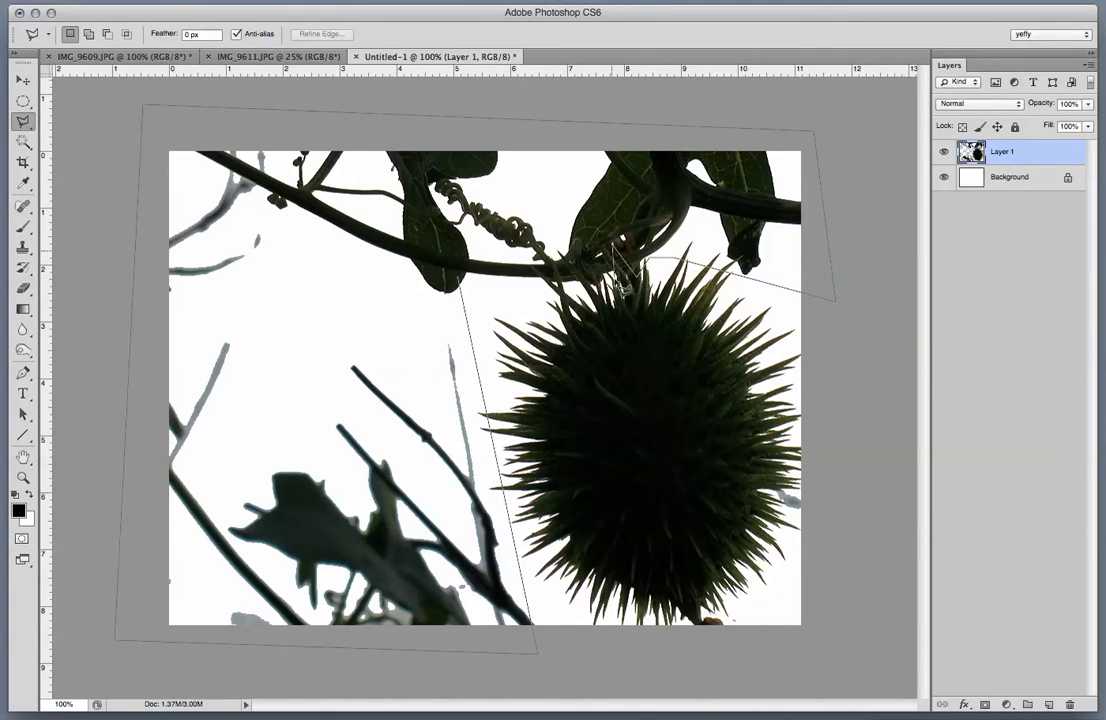
pyautogui.click(607, 262)
pyautogui.click(586, 258)
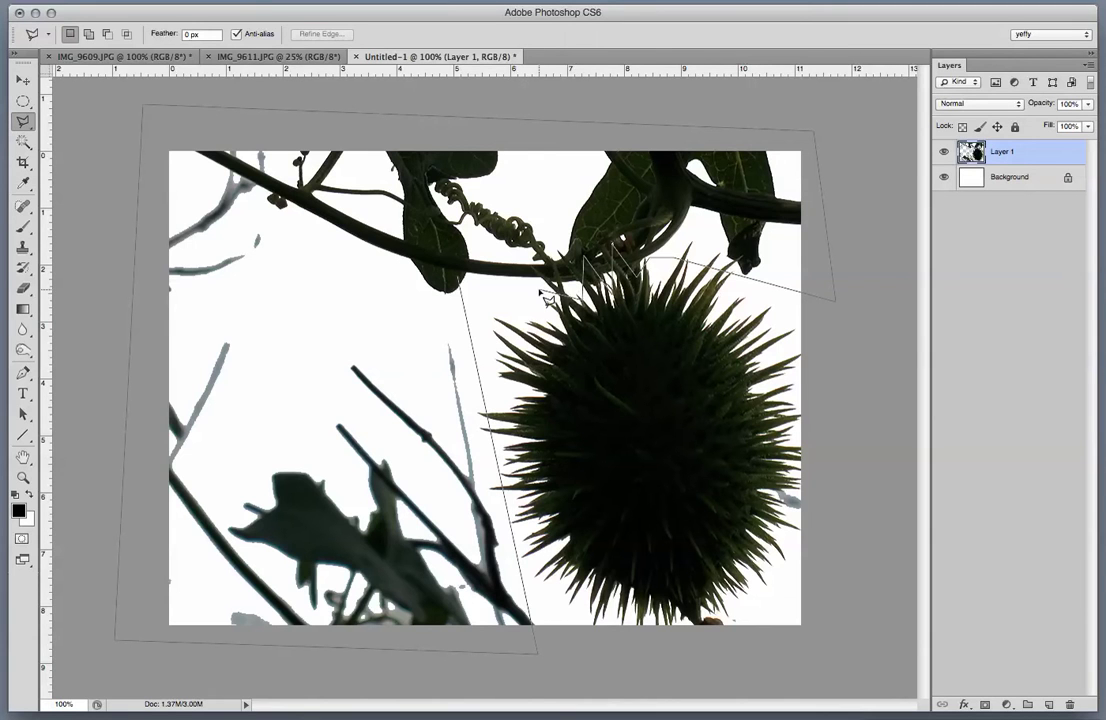
pyautogui.click(565, 288)
pyautogui.click(525, 303)
pyautogui.click(462, 285)
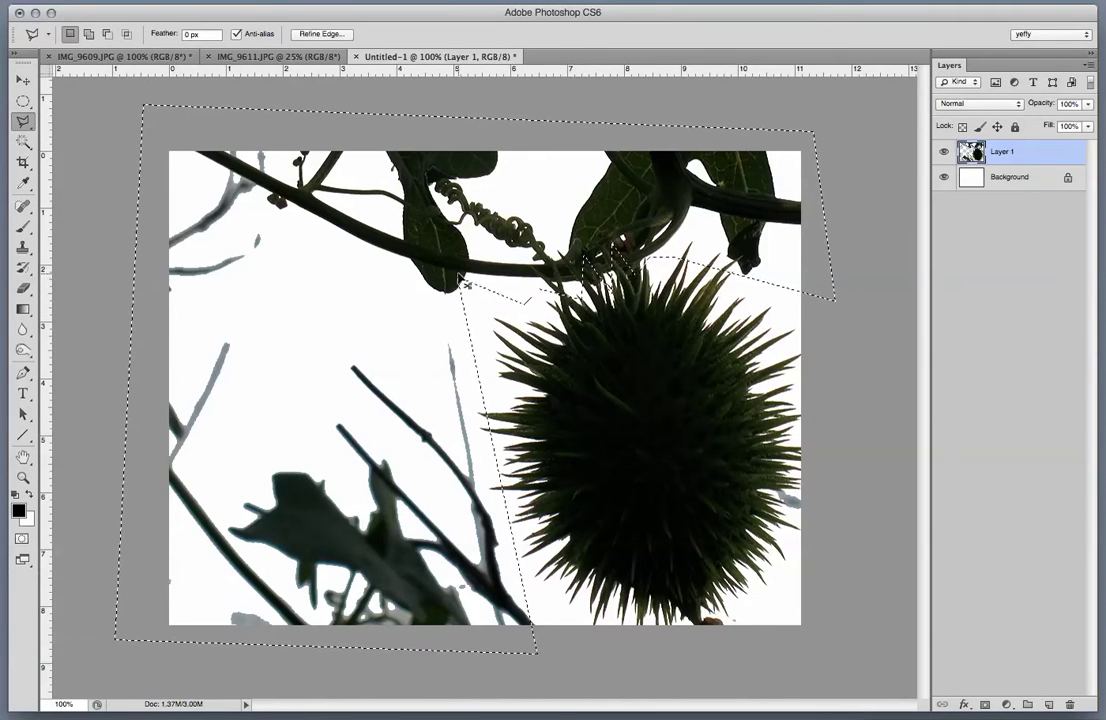
pyautogui.press('Delete')
pyautogui.hotkey('ctrl', 'd')
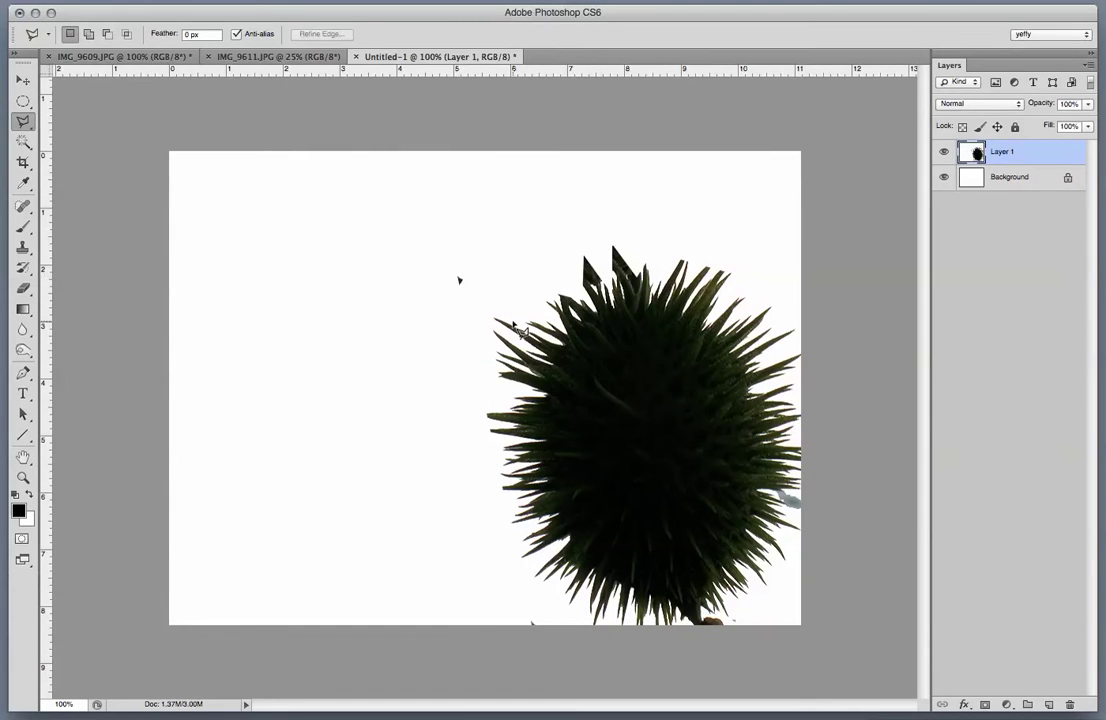
# Move the pod up-left and delete the right and bottom-left branches with rectangular selections.
pyautogui.press('v')
pyautogui.moveTo(621, 422); pyautogui.dragTo(378, 358)
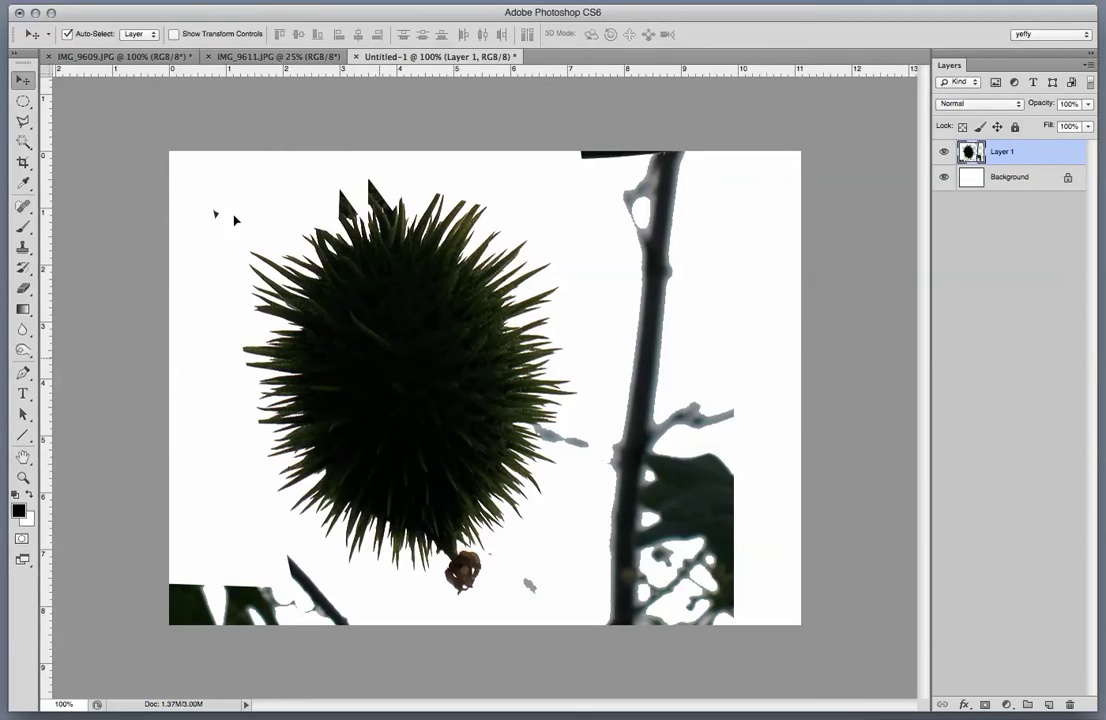
pyautogui.moveTo(22, 99); pyautogui.dragTo(45, 91)
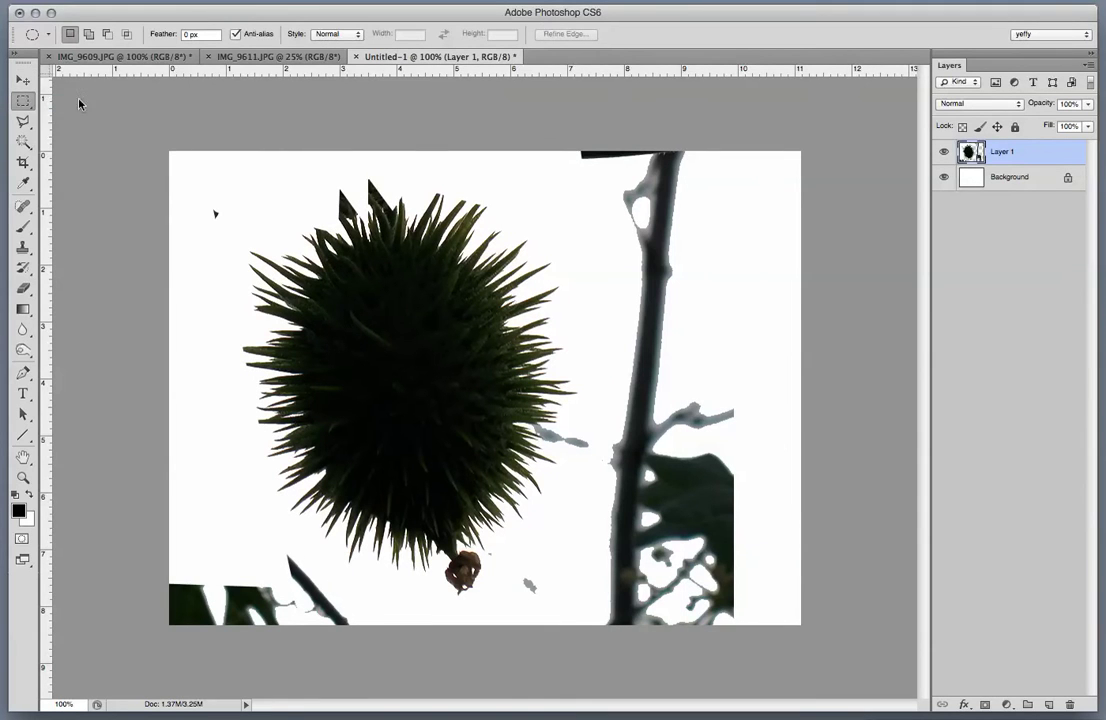
pyautogui.moveTo(566, 130); pyautogui.dragTo(830, 645)
pyautogui.press('Delete')
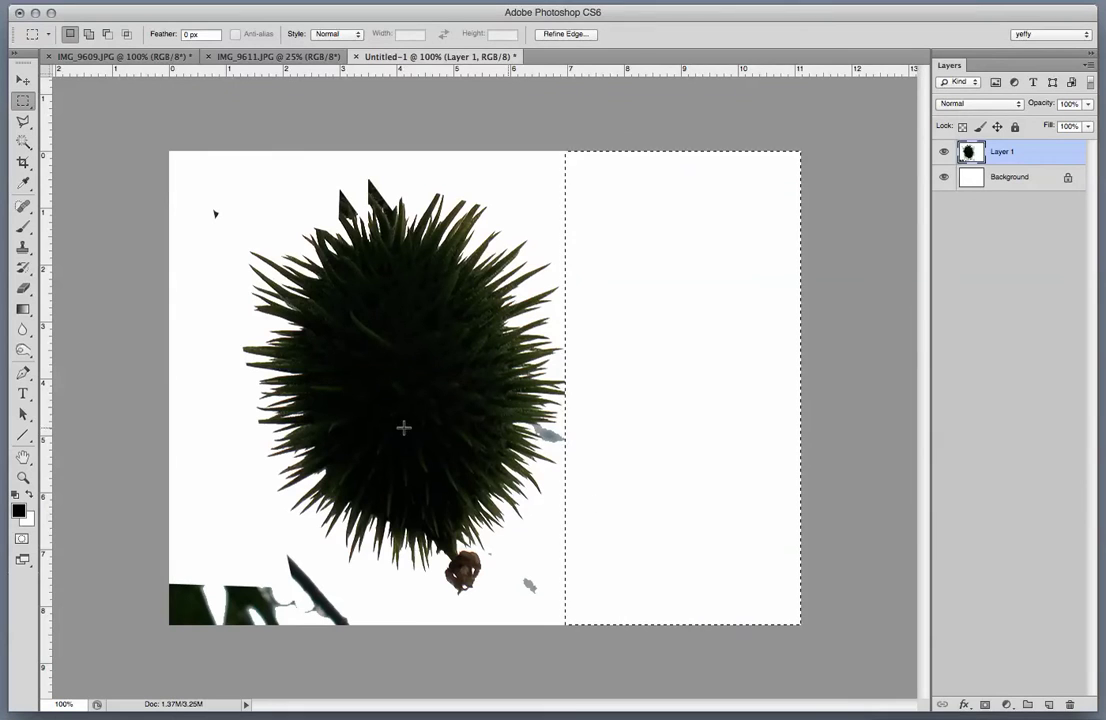
pyautogui.press('super+d')
pyautogui.moveTo(352, 560)
pyautogui.mouseDown()
pyautogui.moveTo(286, 612)
pyautogui.moveTo(92, 679)
pyautogui.mouseUp()
pyautogui.press('Delete')
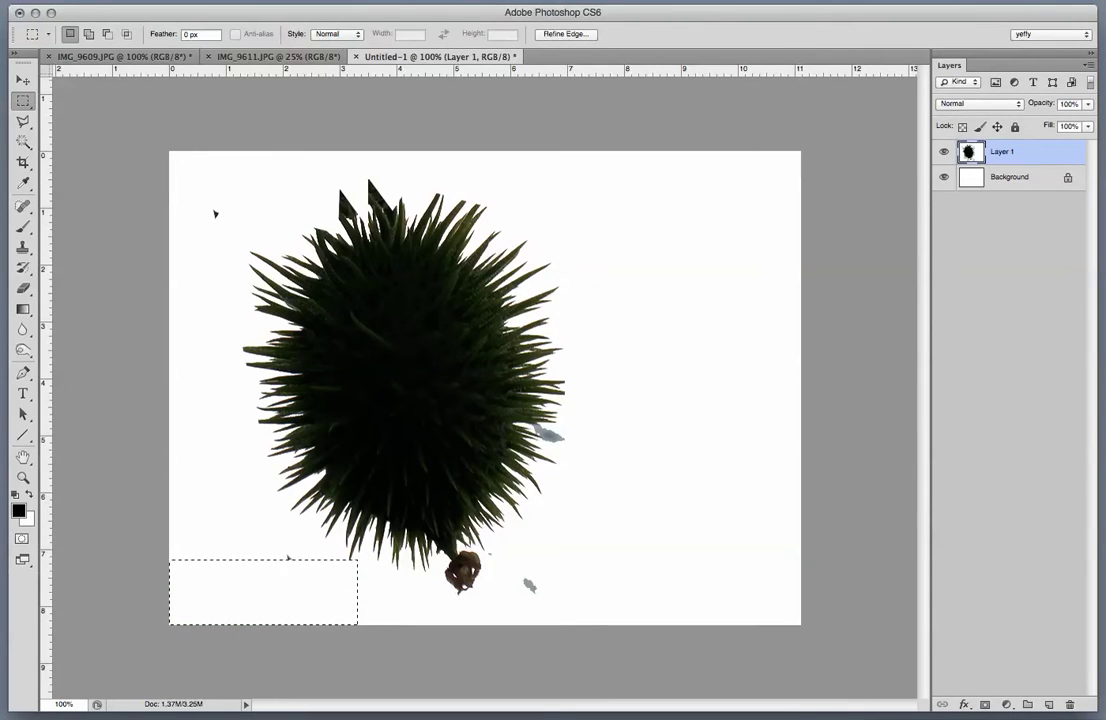
pyautogui.press('super+d')
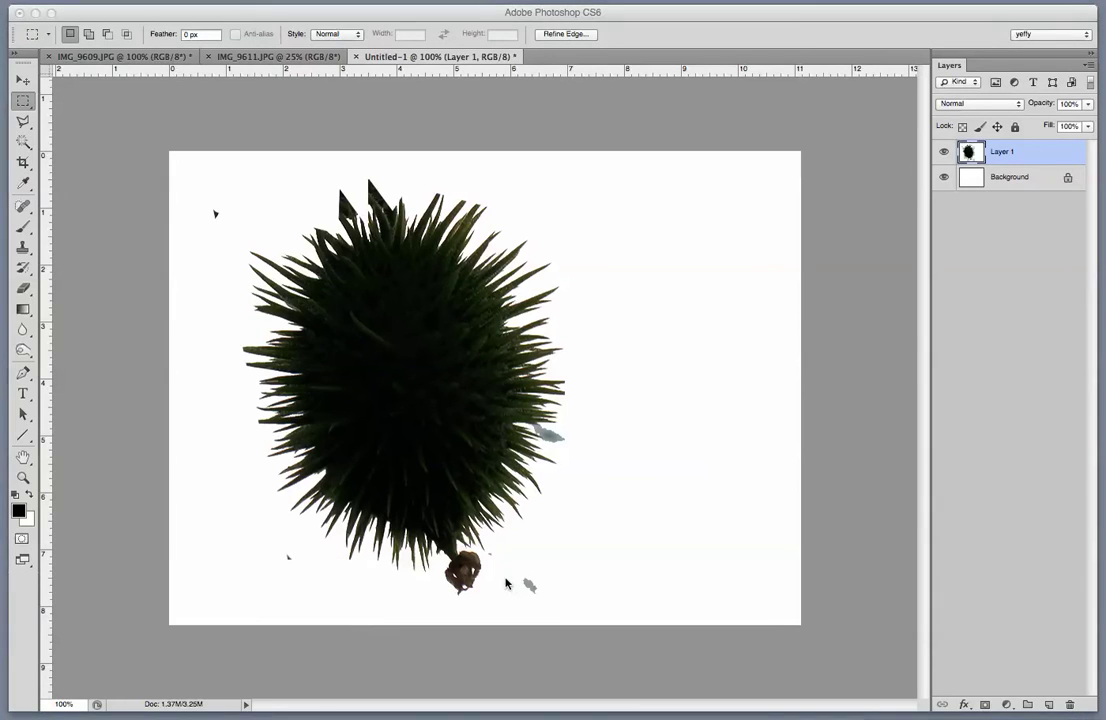
# Deselect and flatten the image into a single Background layer.
pyautogui.press('super+d')
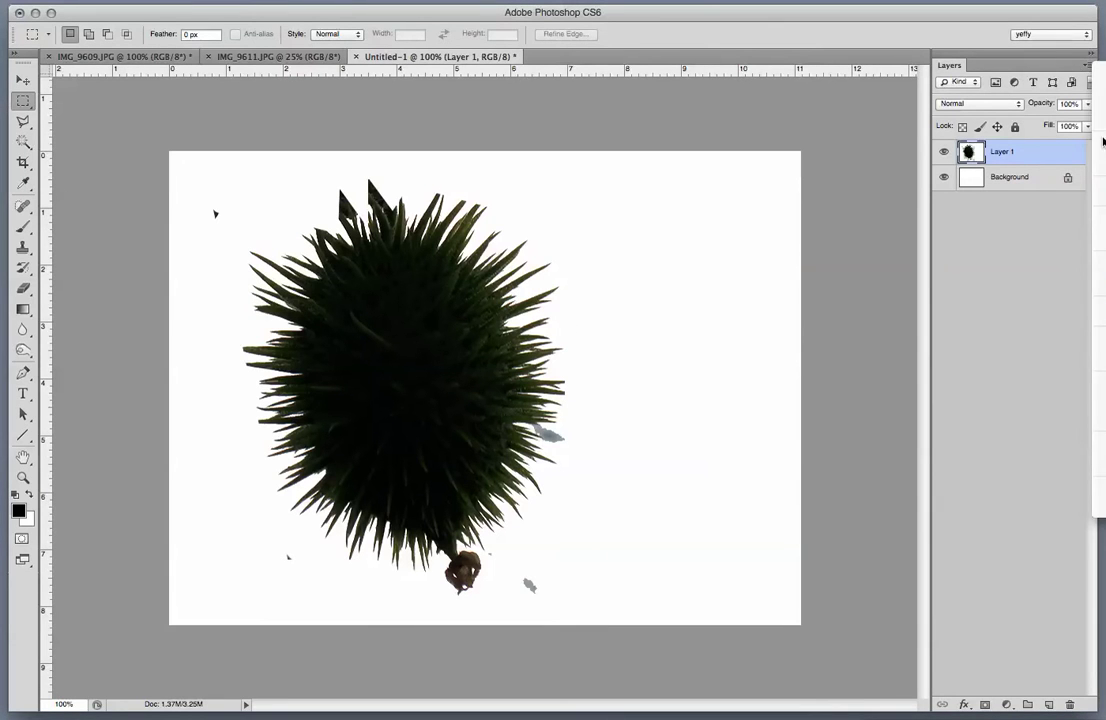
pyautogui.click(1089, 65)
pyautogui.click(1100, 432)
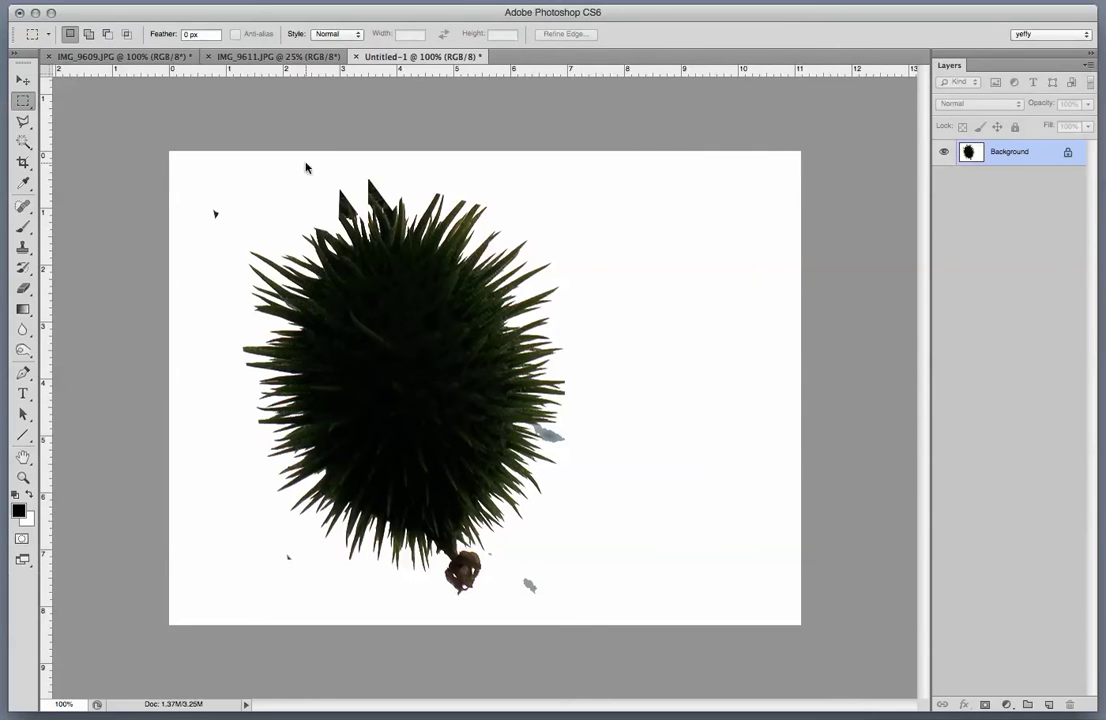
pyautogui.click(23, 142)
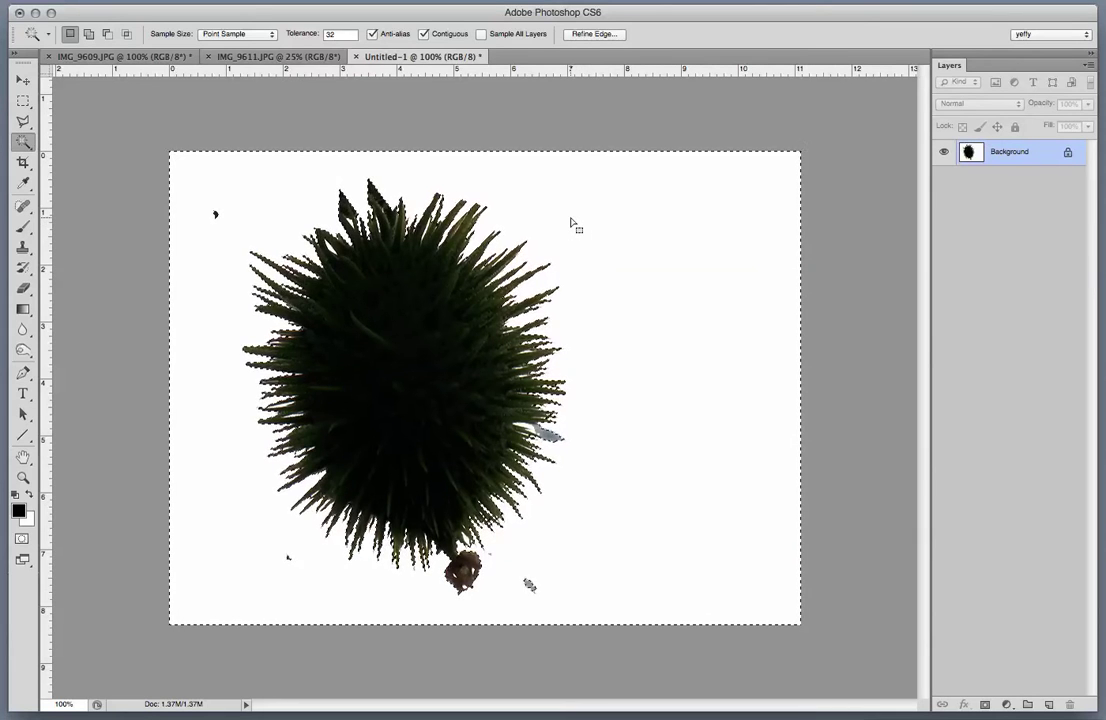
# Invert the selection to the seed pod and scale it down to about 49% toward the upper left.
pyautogui.hotkey('ctrl', 'shift', 'i')
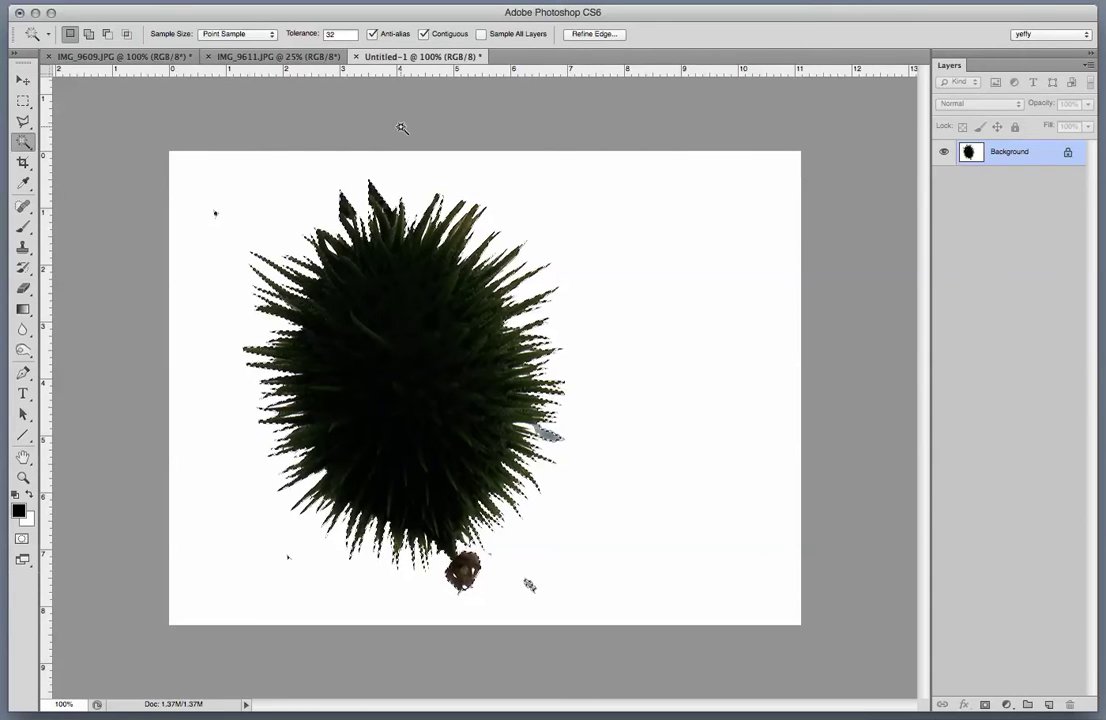
pyautogui.hotkey('ctrl', 't')
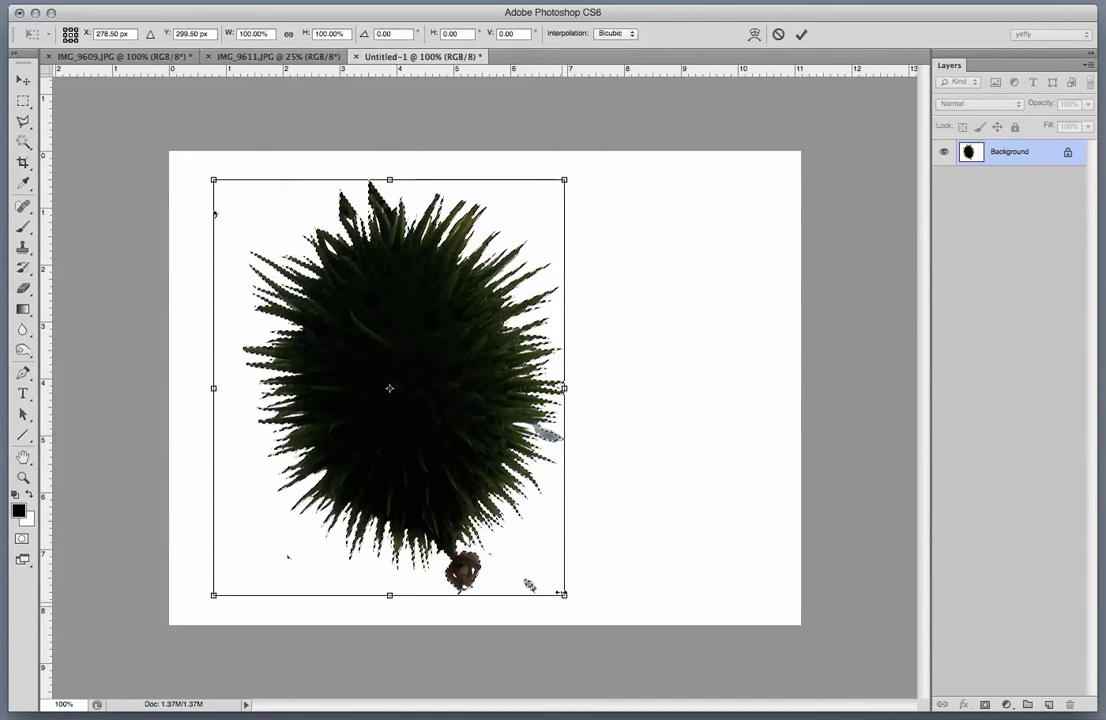
pyautogui.moveTo(560, 593); pyautogui.dragTo(354, 388)
pyautogui.press('Return')
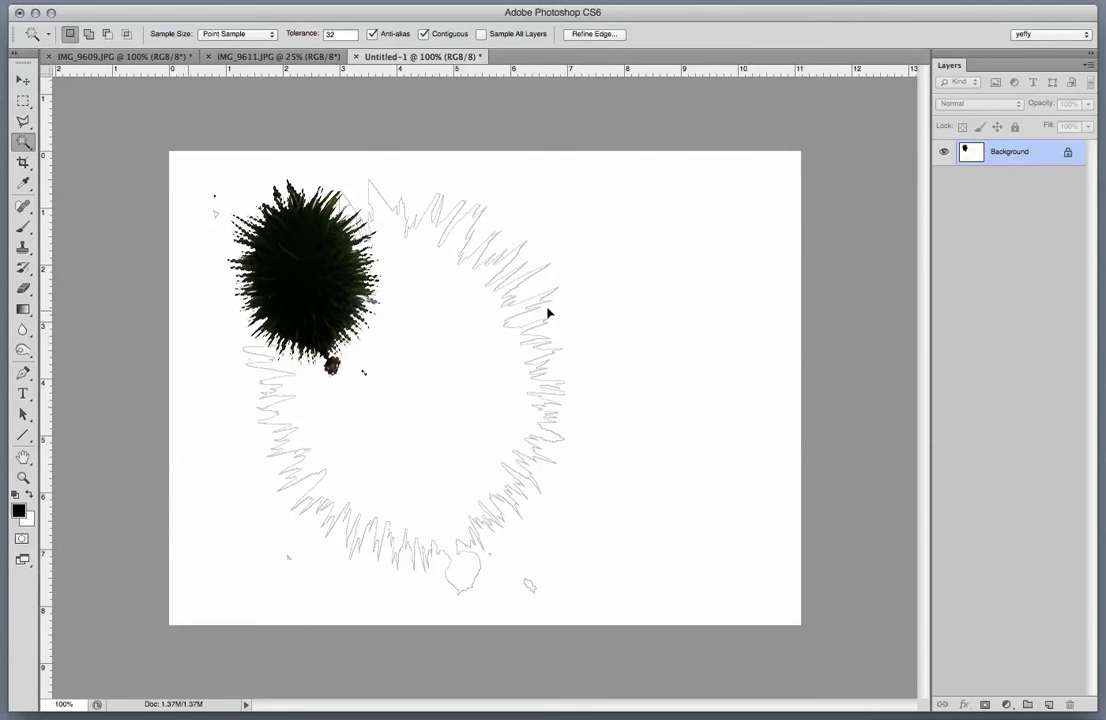
# Desaturate the seed pod with Hue/Saturation at -100 saturation.
pyautogui.hotkey('ctrl', 'u')
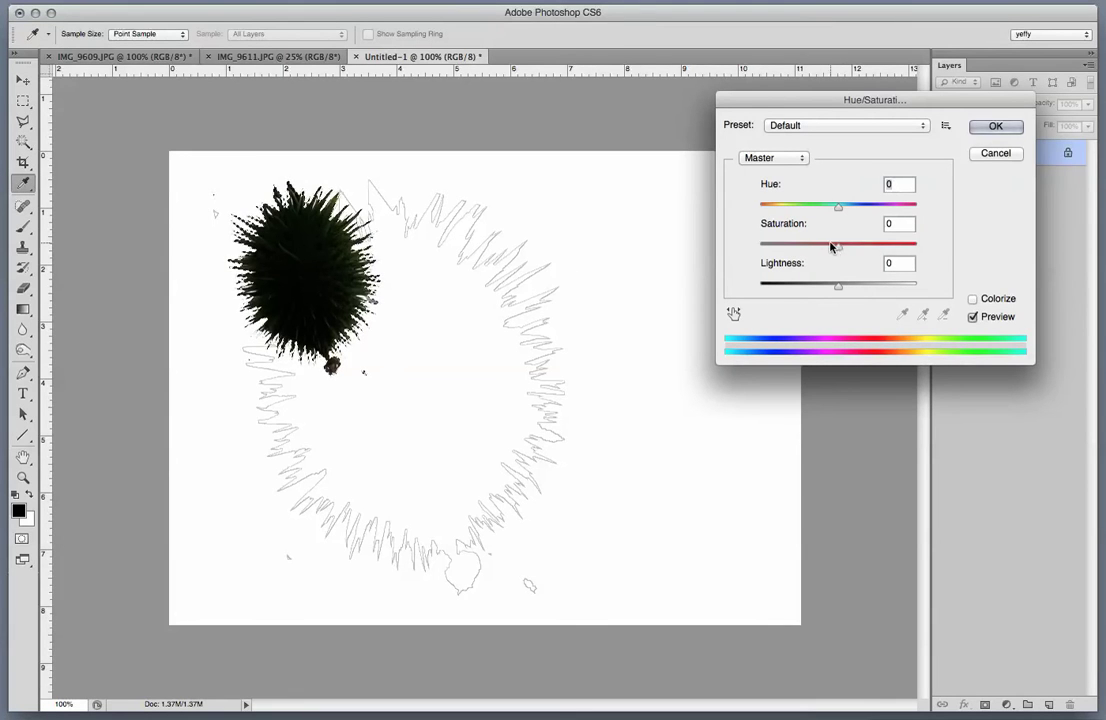
pyautogui.moveTo(838, 250); pyautogui.dragTo(735, 246)
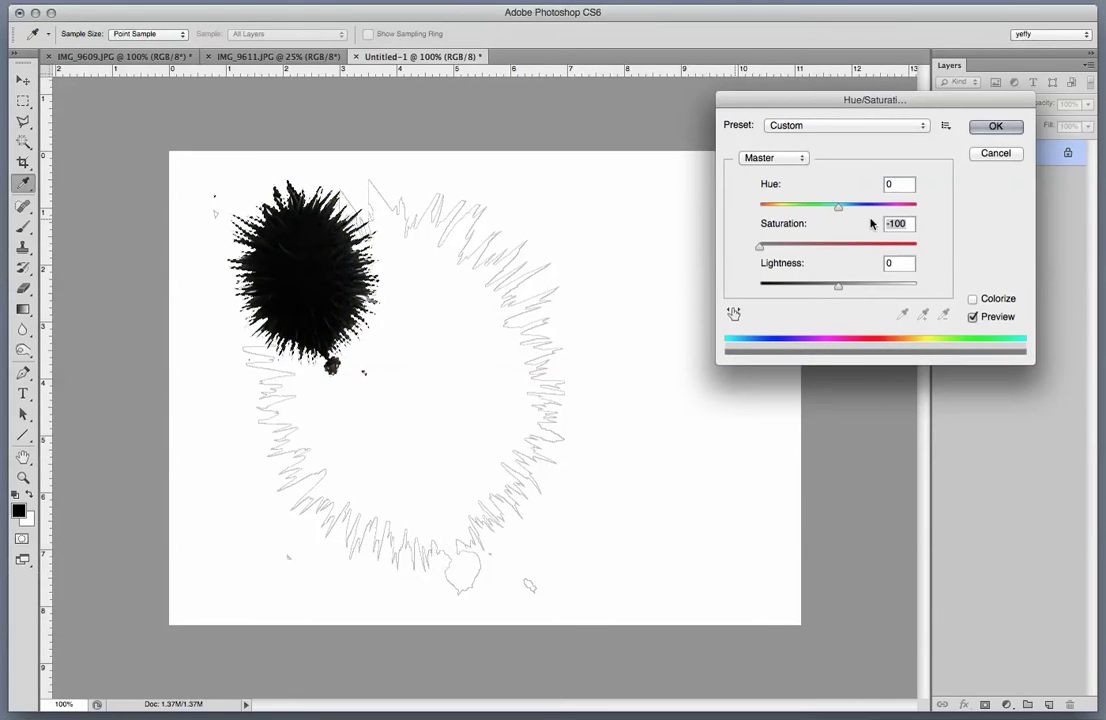
pyautogui.click(997, 127)
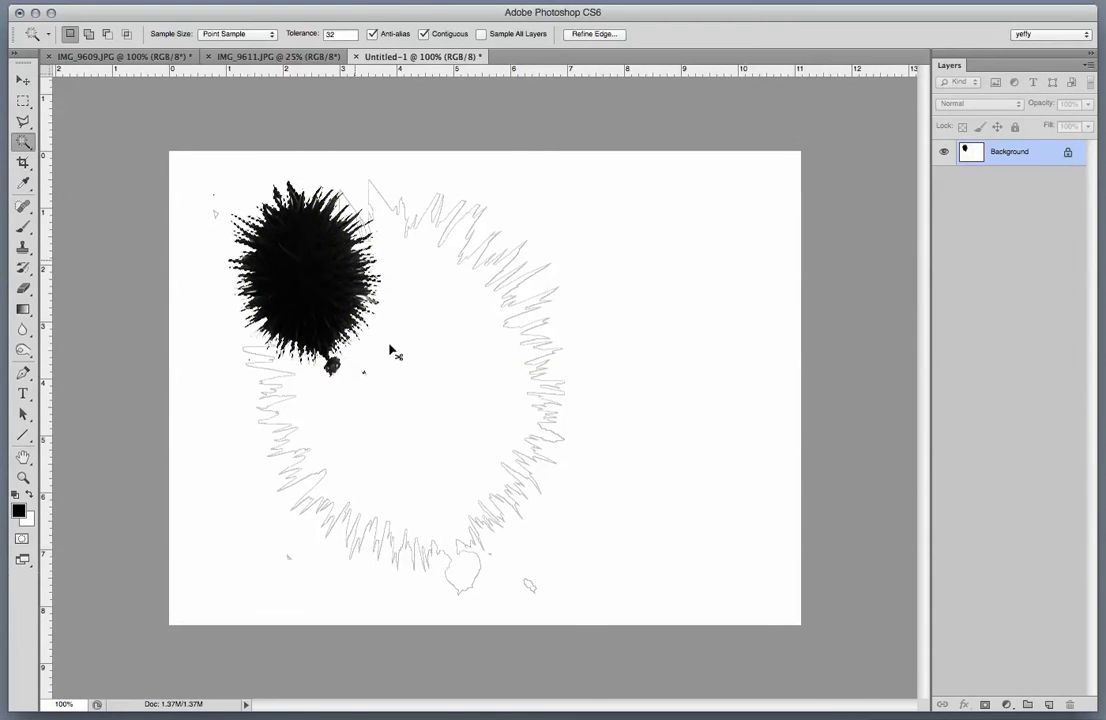
# Brighten the pod with Levels set to 0, 2.63 and 169.
pyautogui.hotkey('ctrl', 'l')
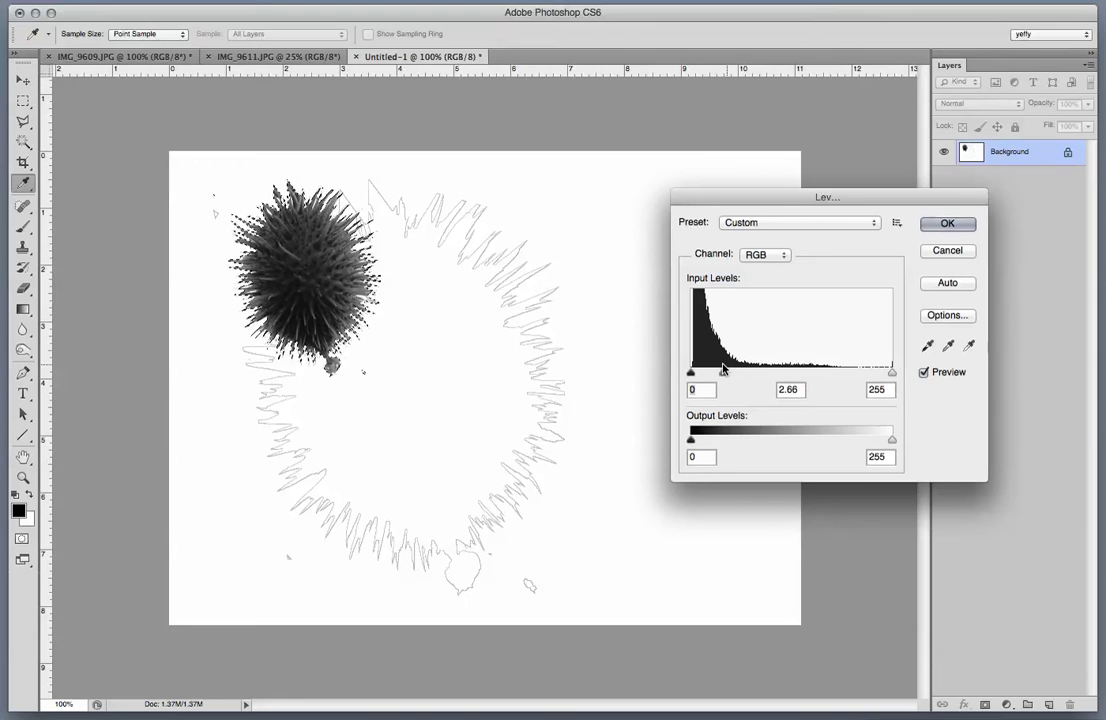
pyautogui.moveTo(723, 369); pyautogui.dragTo(724, 371)
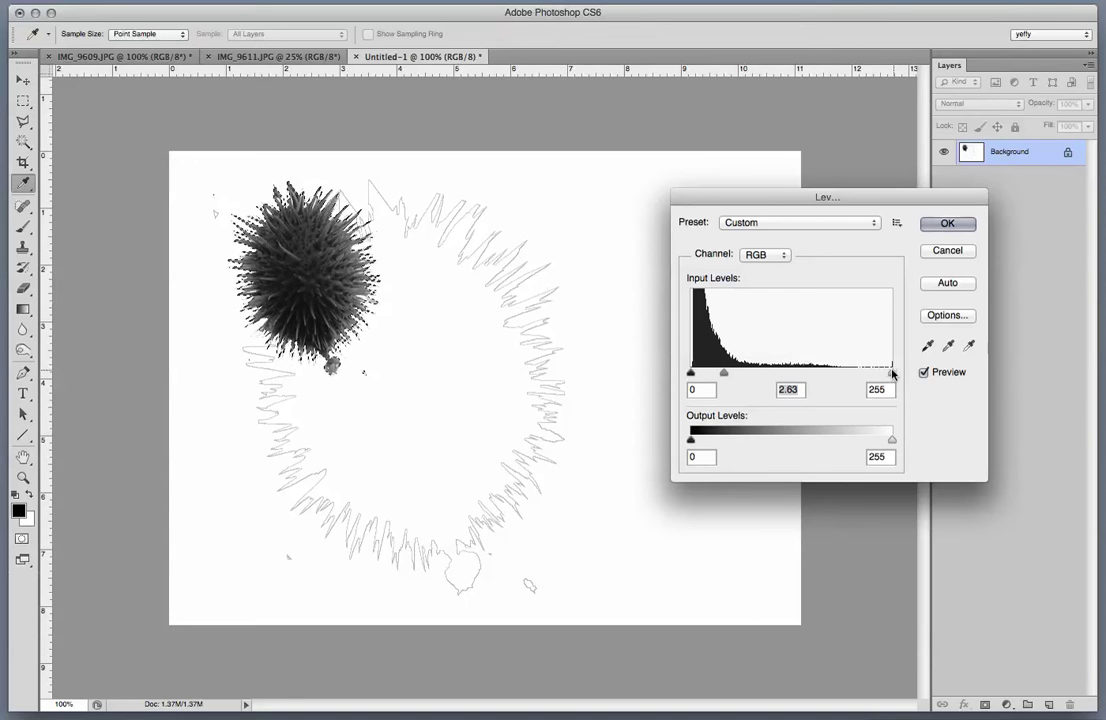
pyautogui.moveTo(892, 371); pyautogui.dragTo(824, 373)
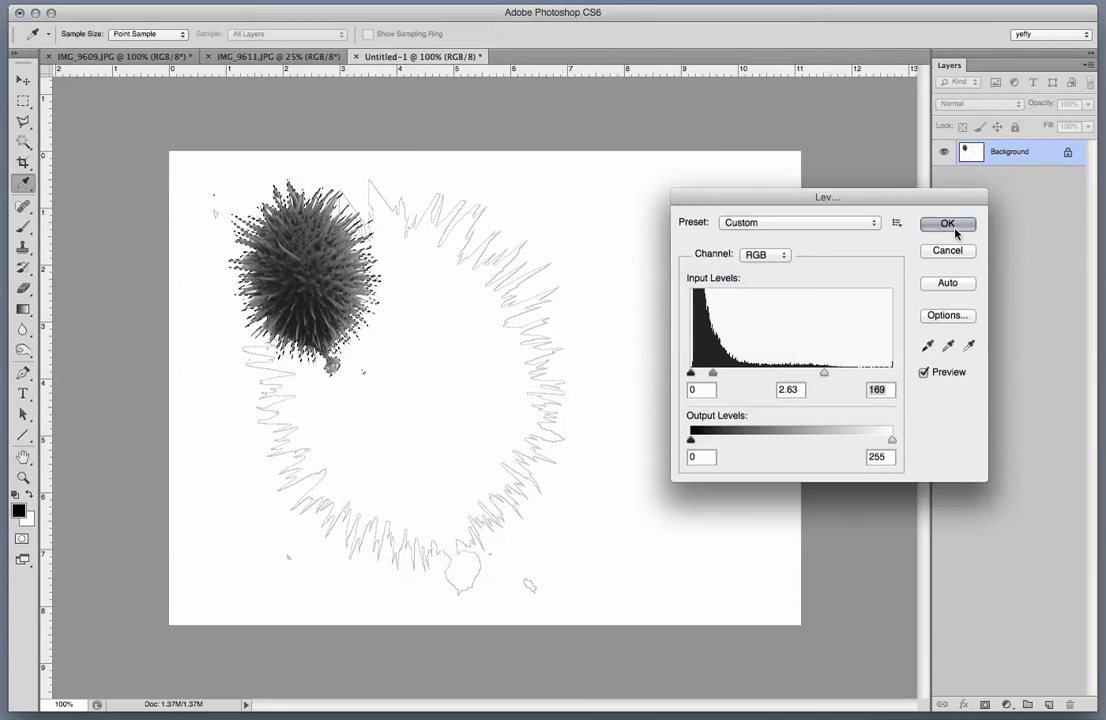
pyautogui.press('Return')
pyautogui.press('w')
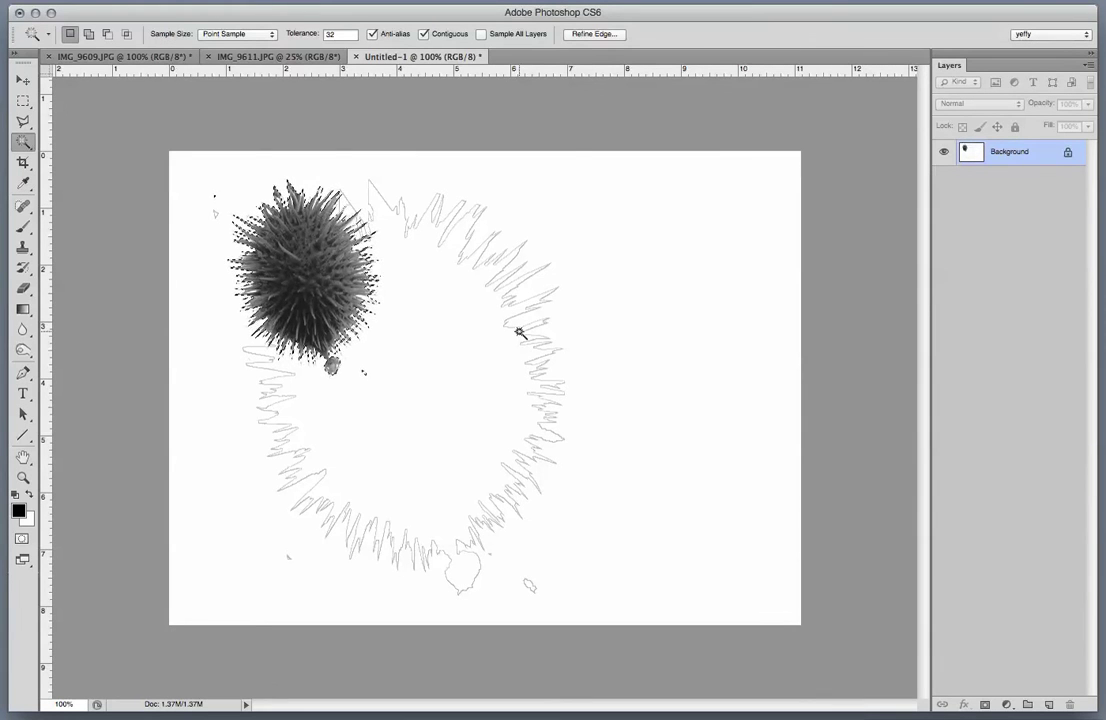
# Clear the canvas to white, dismiss the failed Content-Aware fill, and paste the grey seed pod.
pyautogui.press('super+BackSpace')
pyautogui.press('super+d')
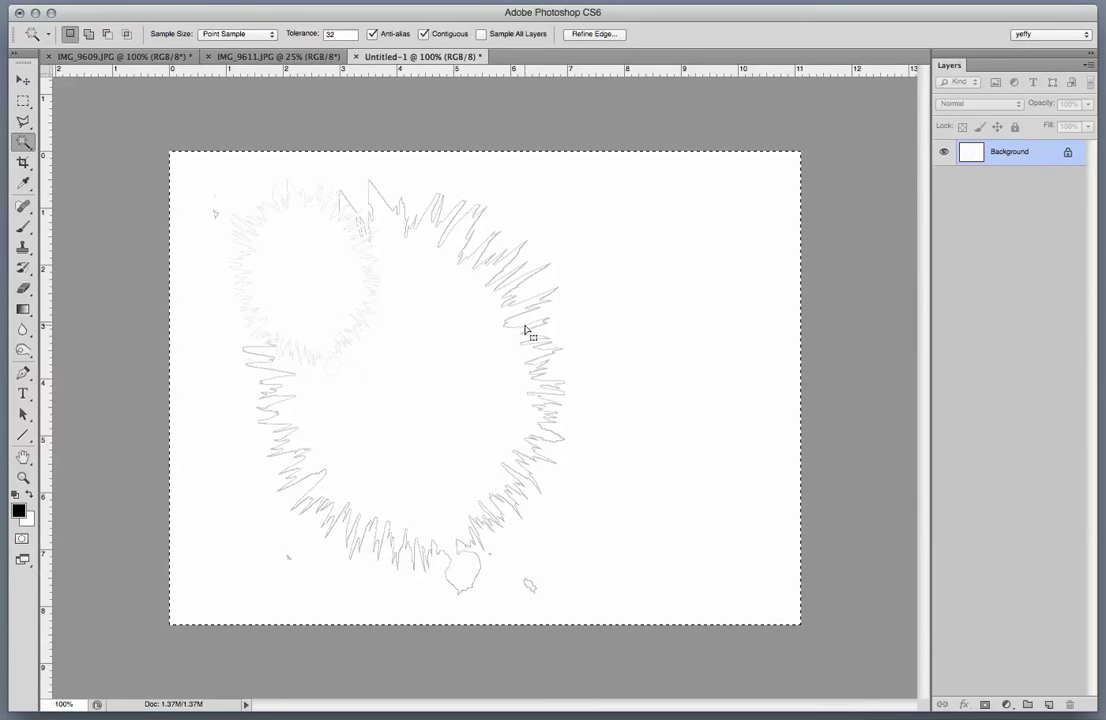
pyautogui.hotkey('shift', 'BackSpace')
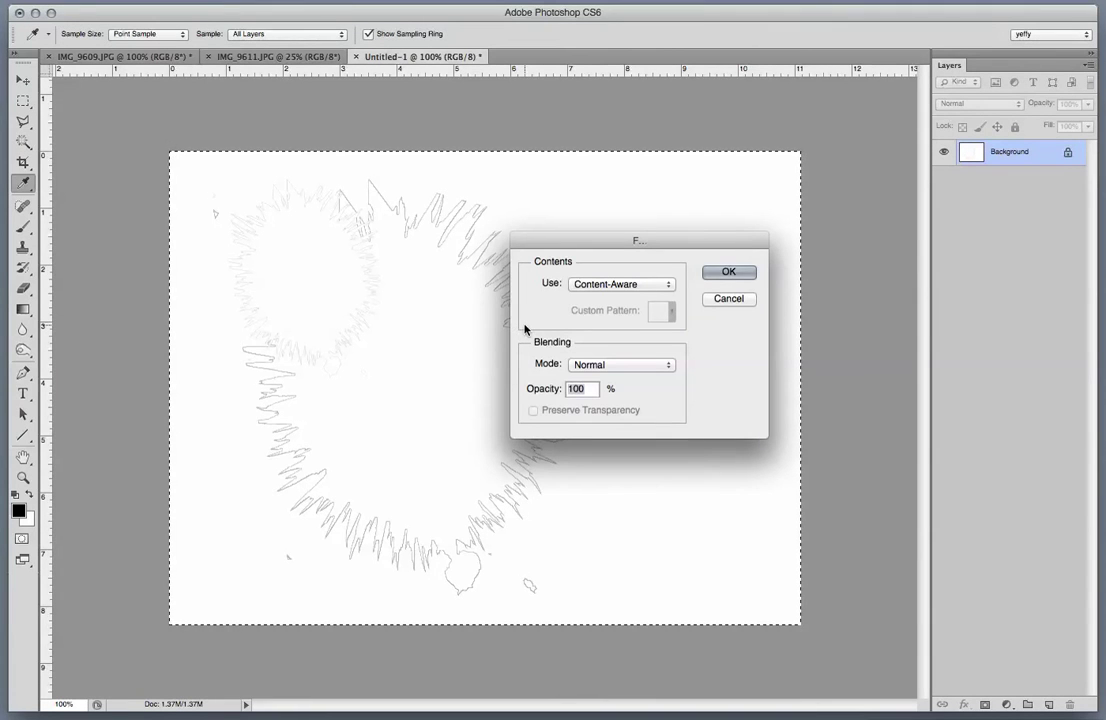
pyautogui.click(729, 272)
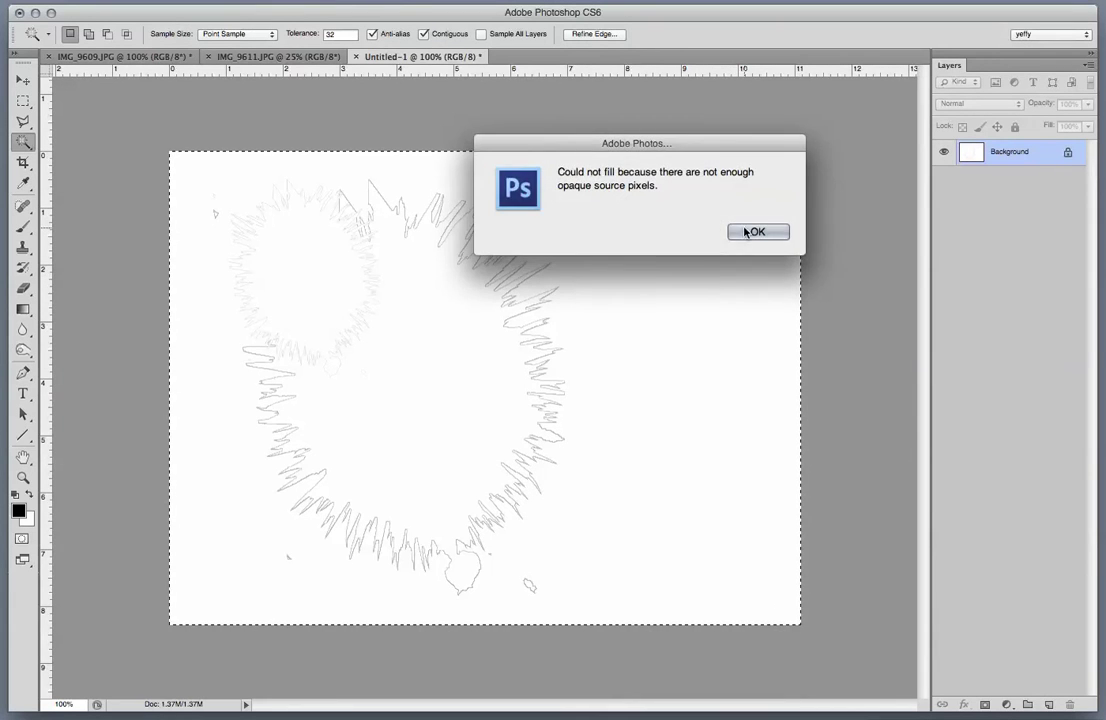
pyautogui.click(750, 231)
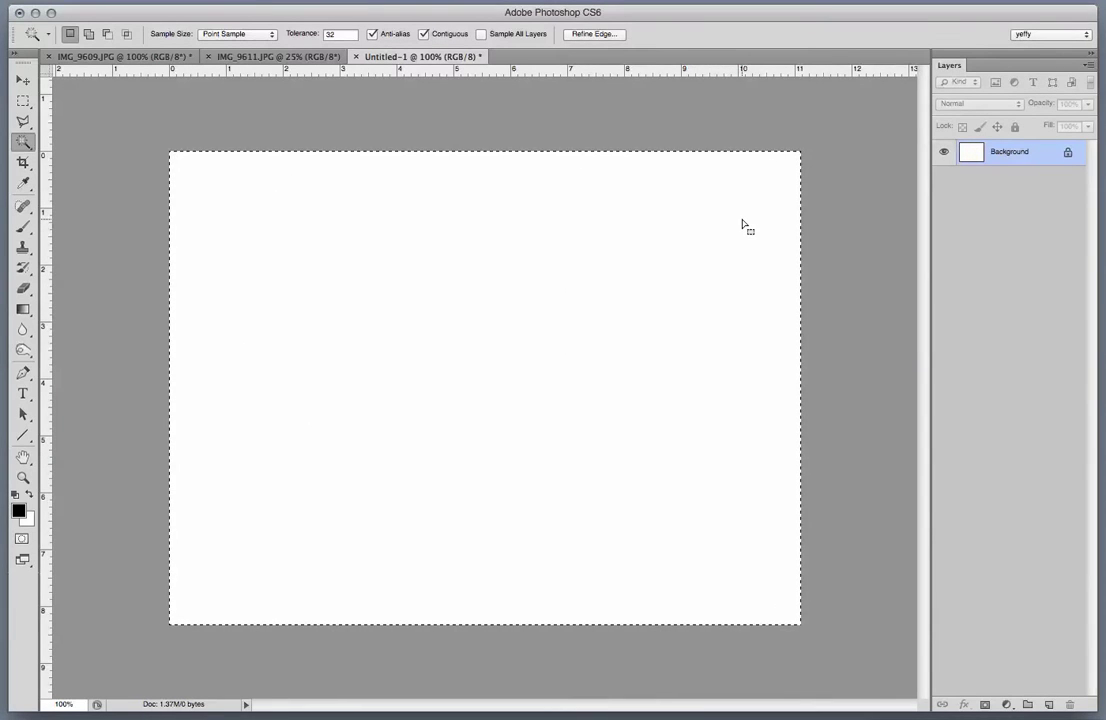
pyautogui.press('super+v')
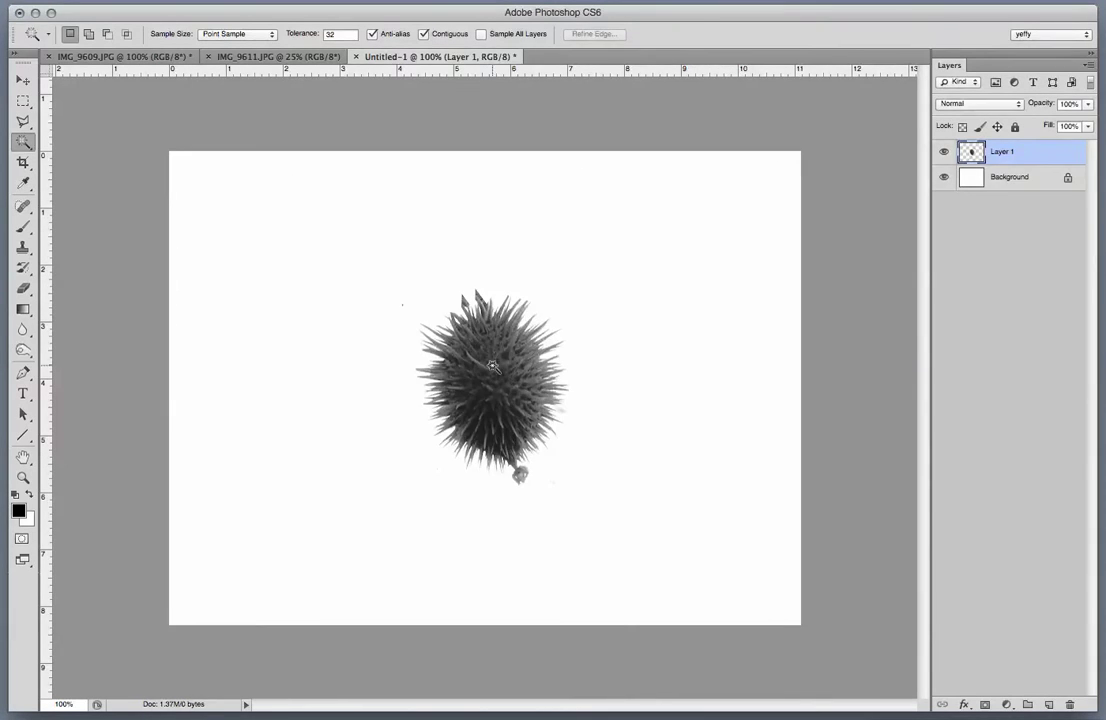
# Move the seed pod to the top-left and duplicate it into a row of four, undoing an extra fifth copy.
pyautogui.press('v')
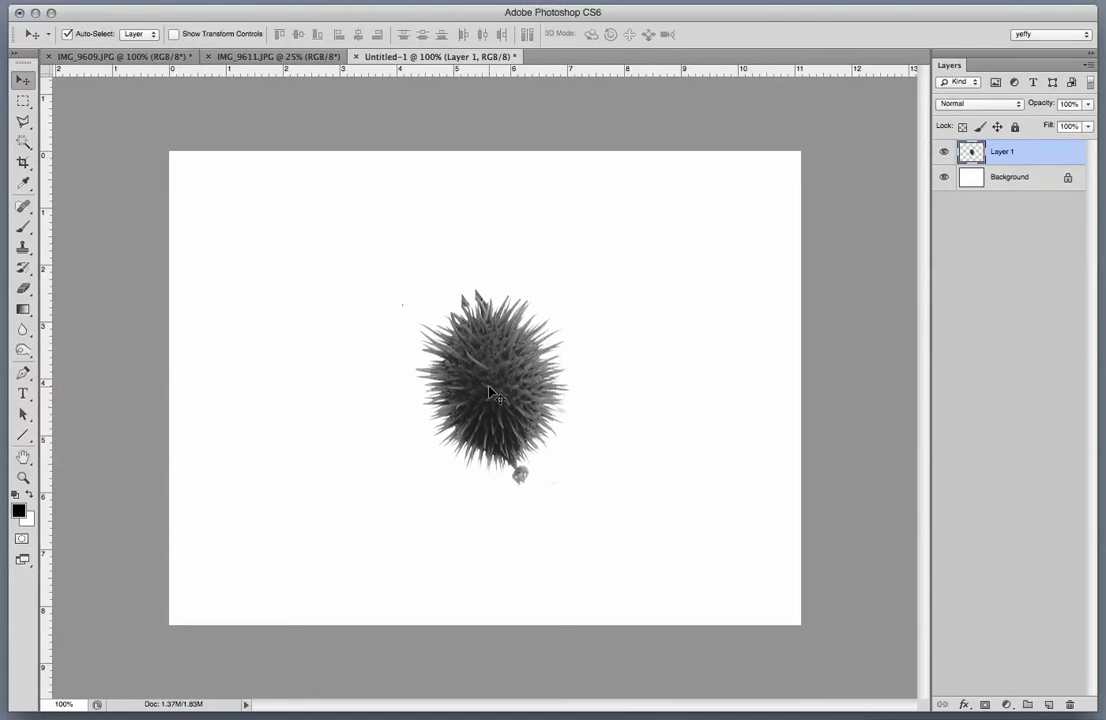
pyautogui.moveTo(422, 333)
pyautogui.mouseDown()
pyautogui.moveTo(428, 350)
pyautogui.moveTo(282, 222)
pyautogui.moveTo(246, 252)
pyautogui.mouseUp()
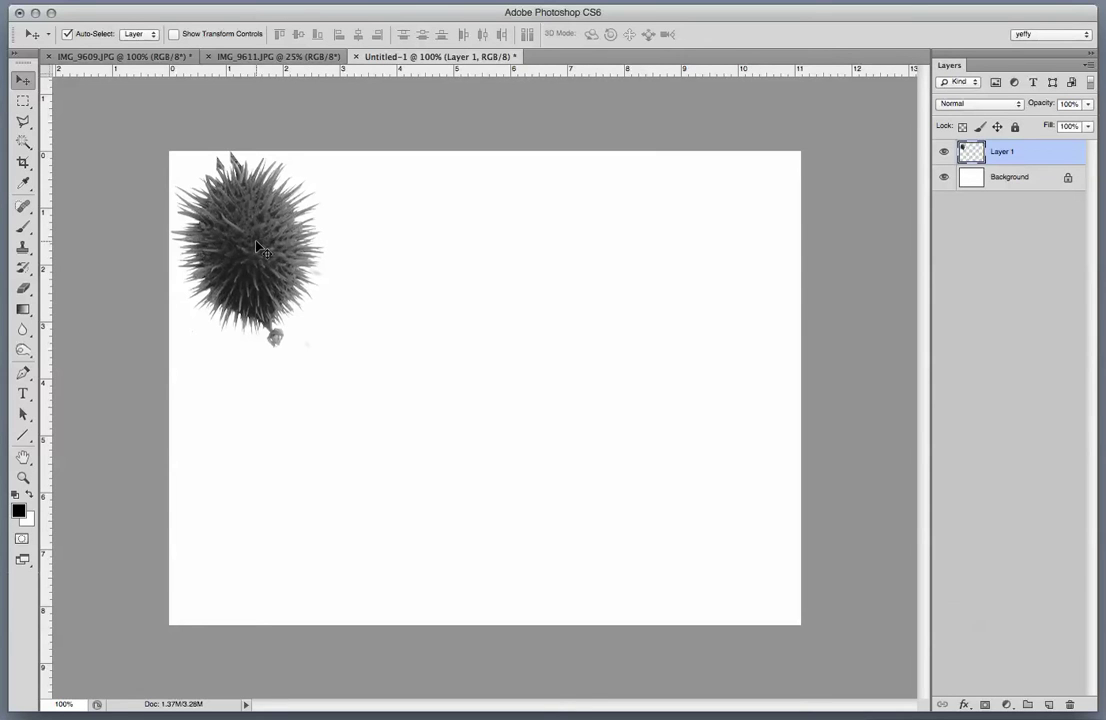
pyautogui.moveTo(258, 247); pyautogui.dragTo(643, 284)
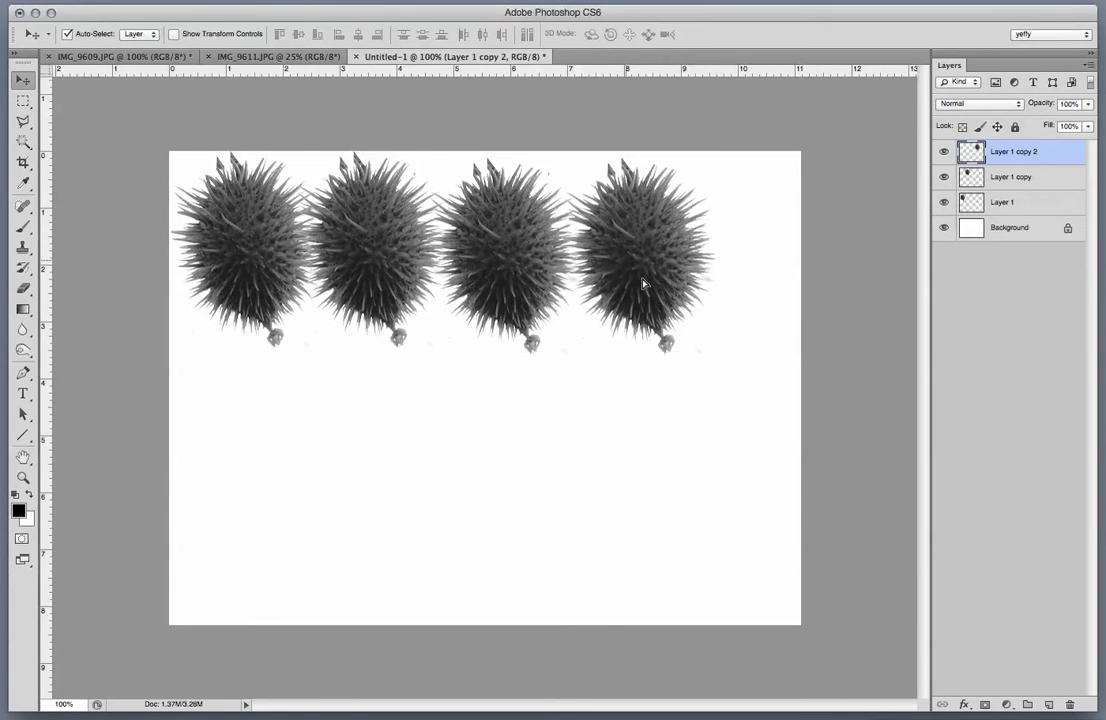
pyautogui.press('super+j')
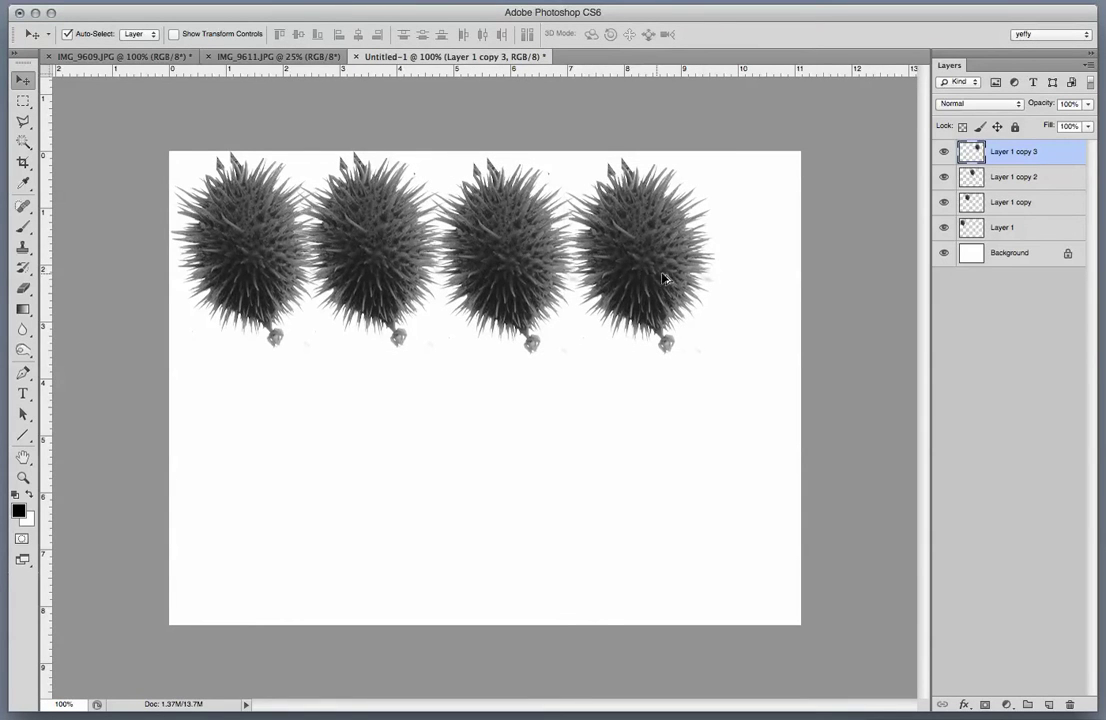
pyautogui.moveTo(663, 279); pyautogui.dragTo(712, 284)
pyautogui.press('super+j')
pyautogui.press('super+alt+z')
pyautogui.press('super+alt+z')
# Select the four seed-pod layers and merge them into one with Cmd+E.
pyautogui.keyDown('shift'); pyautogui.click(1018, 229); pyautogui.keyUp('shift')
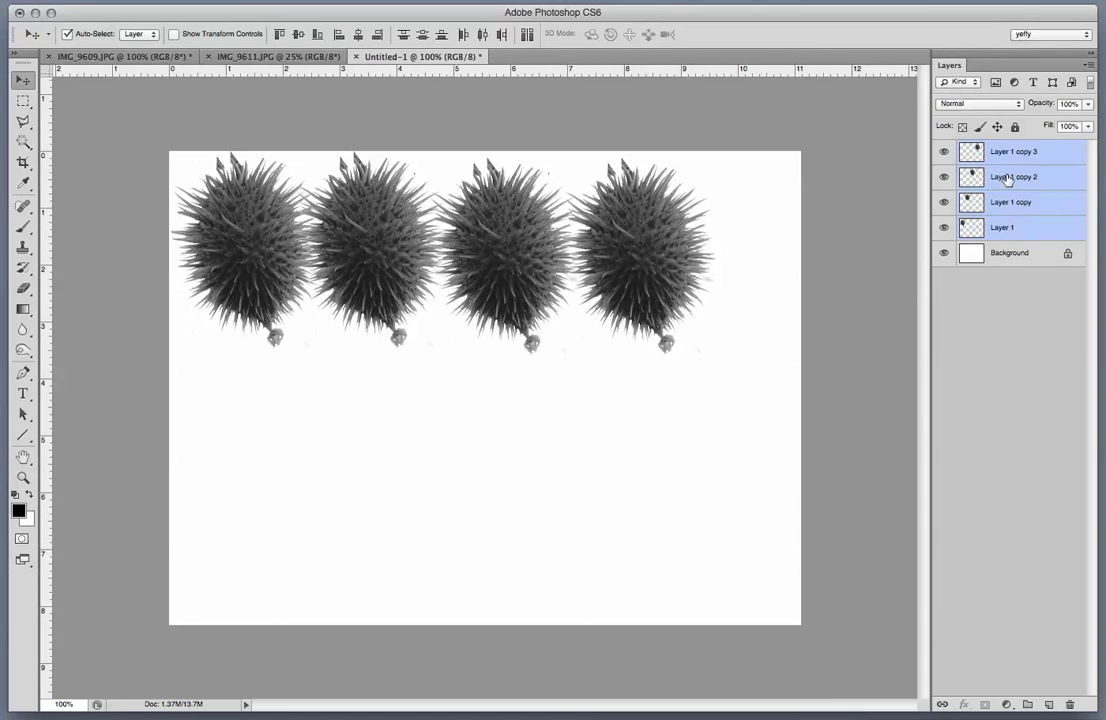
pyautogui.rightClick(1004, 187)
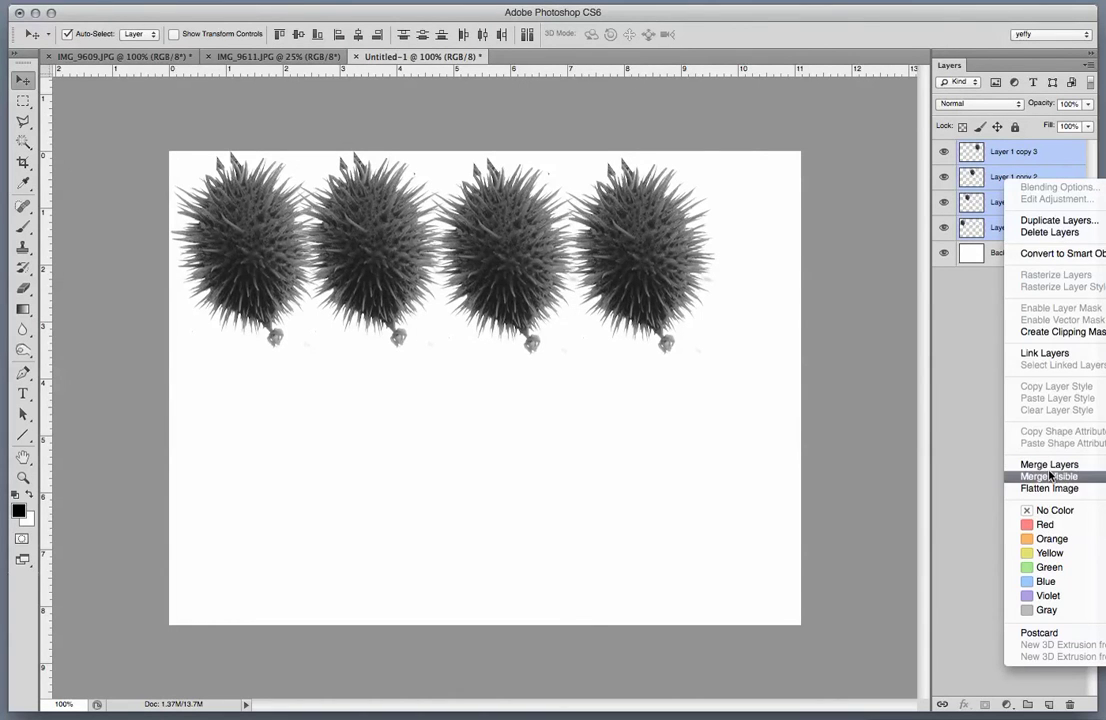
pyautogui.click(645, 350)
pyautogui.press('super+e')
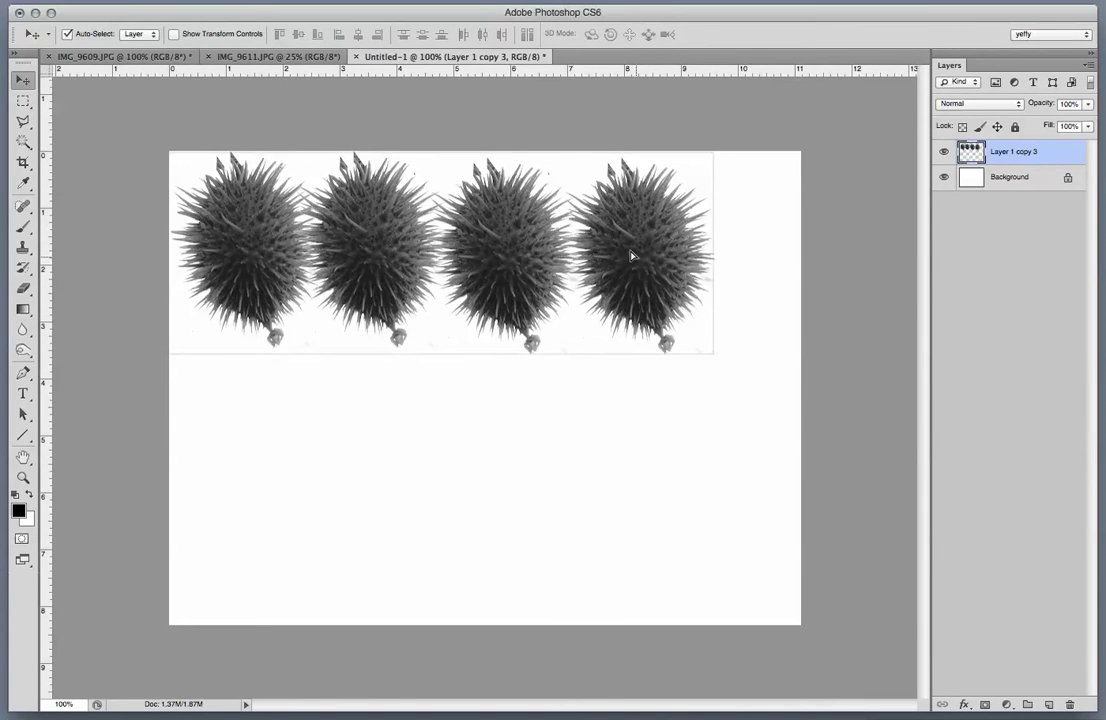
# Duplicate the row downward and scale the top row to about 77%.
pyautogui.keyDown('alt'); pyautogui.moveTo(625, 254); pyautogui.dragTo(655, 427); pyautogui.keyUp('alt')
pyautogui.click(651, 286)
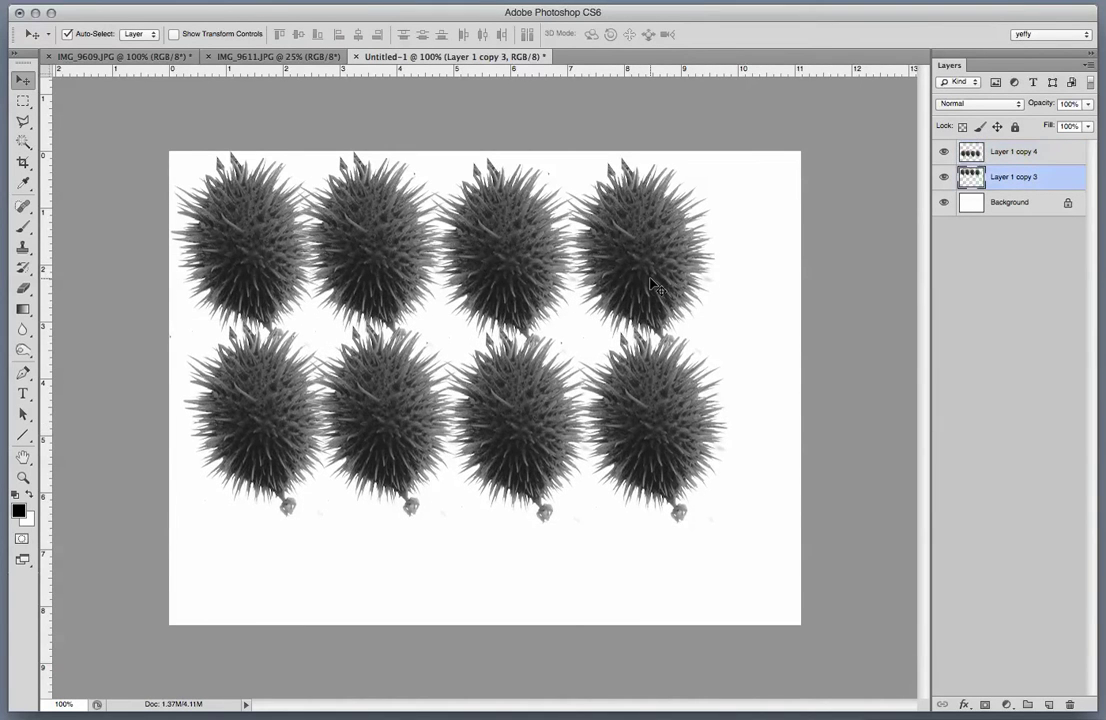
pyautogui.hotkey('ctrl', 't')
pyautogui.keyDown('shift'); pyautogui.moveTo(712, 363); pyautogui.dragTo(595, 264); pyautogui.keyUp('shift')
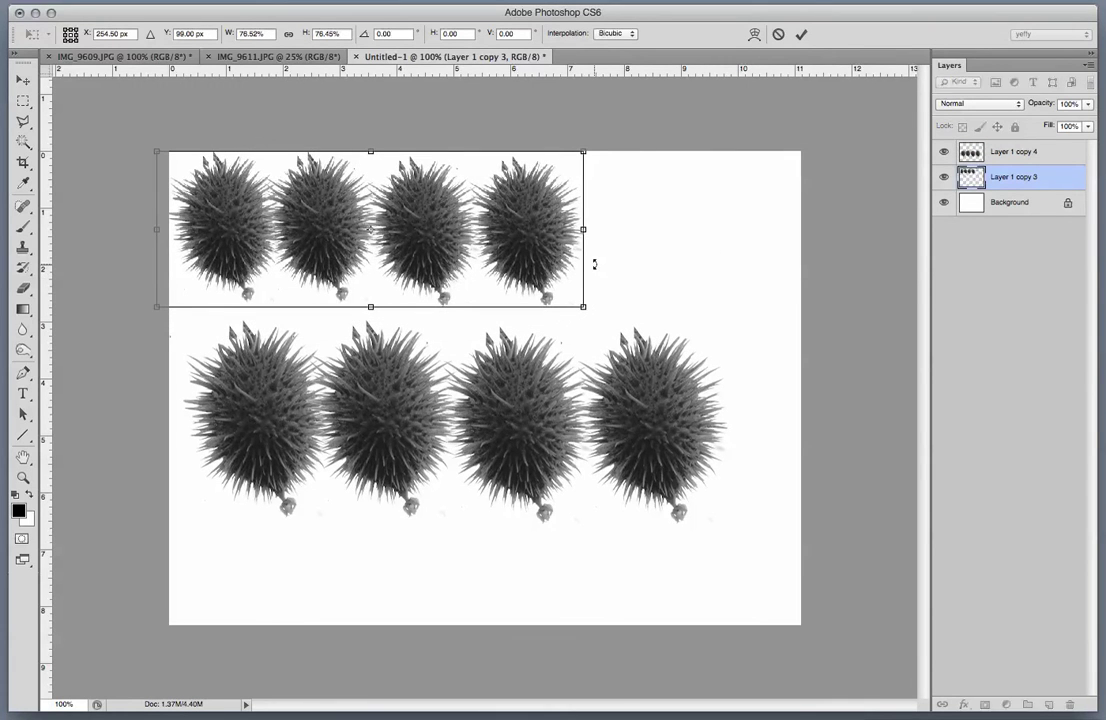
pyautogui.click(450, 332)
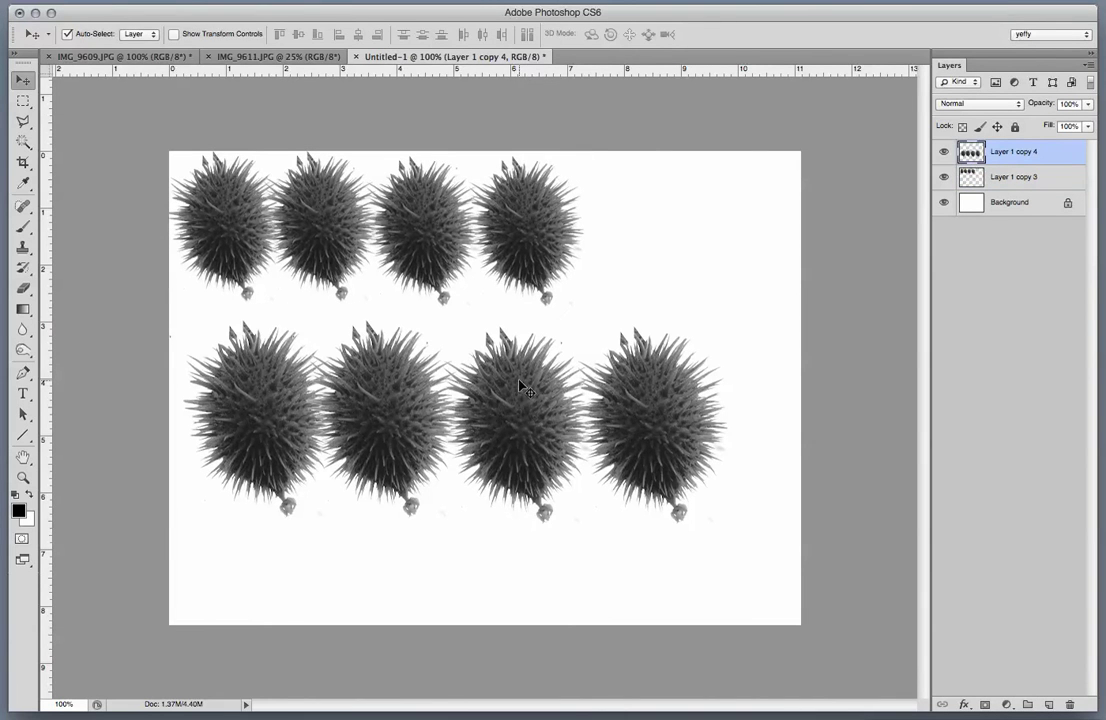
# Scale the lower row to match and move it up to overlap the top row.
pyautogui.press('super+t')
pyautogui.moveTo(706, 510); pyautogui.dragTo(578, 535)
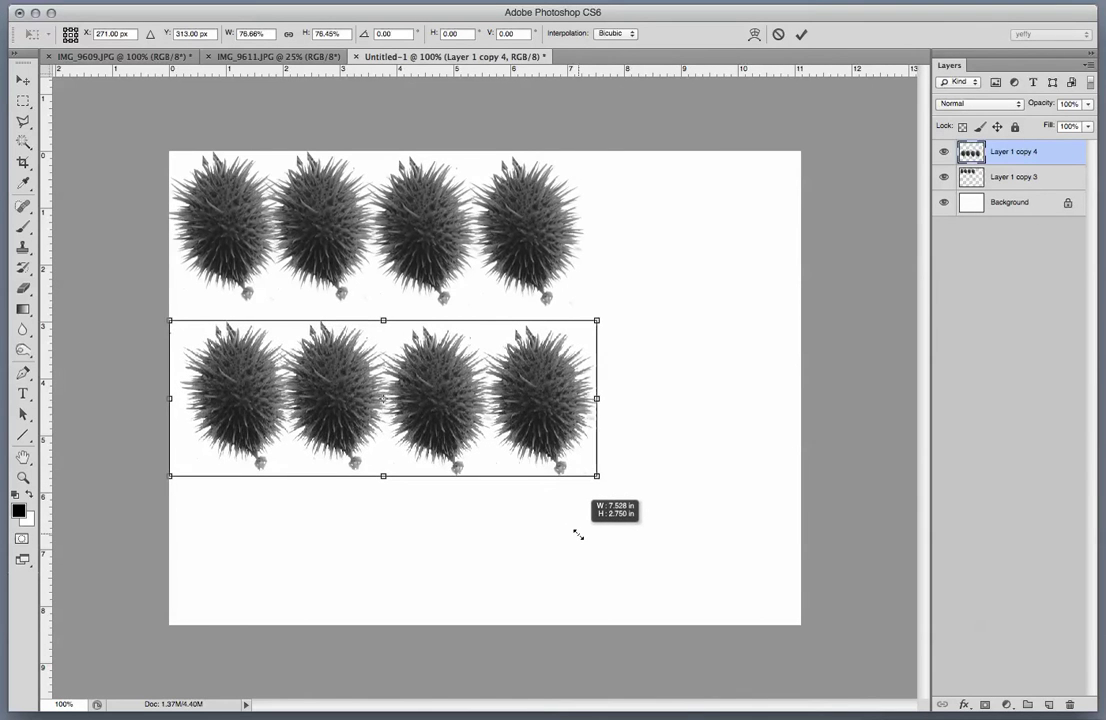
pyautogui.press('Return')
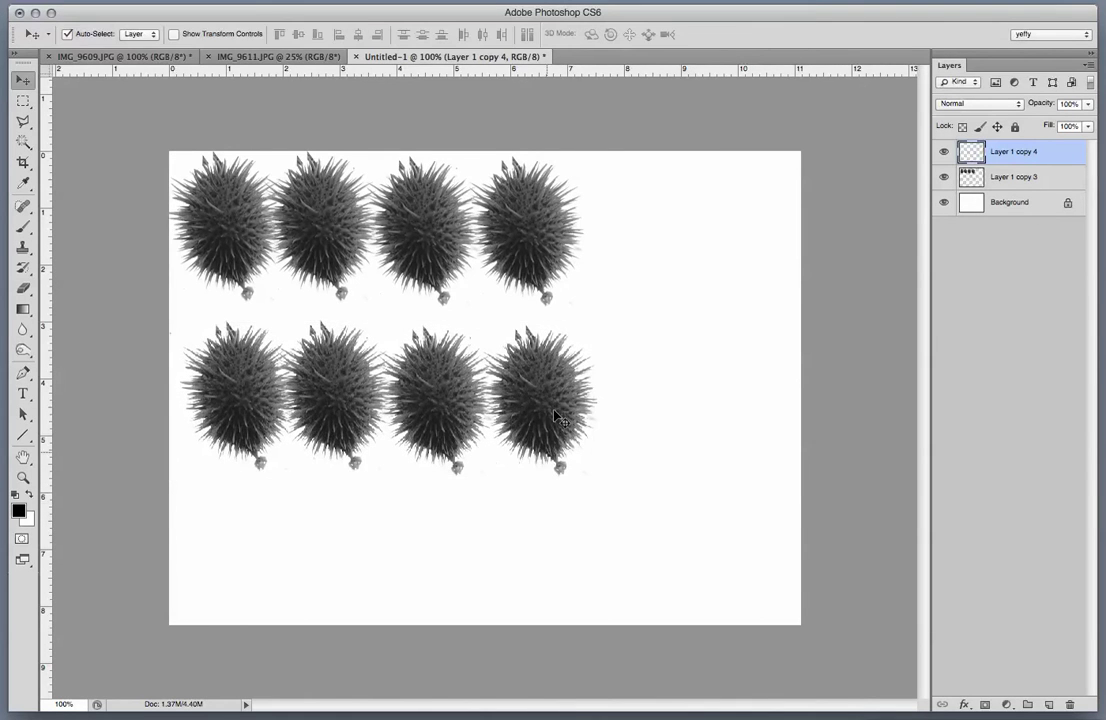
pyautogui.moveTo(538, 412); pyautogui.dragTo(493, 324)
# Merge the two seed-pod row layers into one via Merge Layers.
pyautogui.keyDown('shift'); pyautogui.click(997, 177); pyautogui.keyUp('shift')
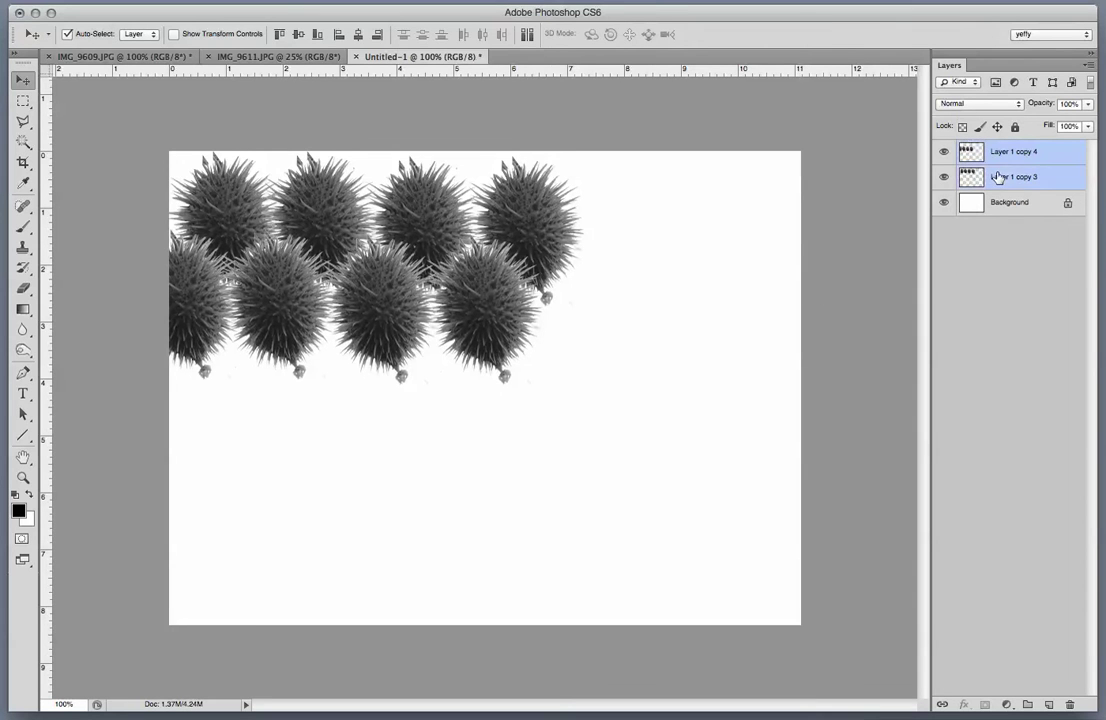
pyautogui.rightClick(997, 177)
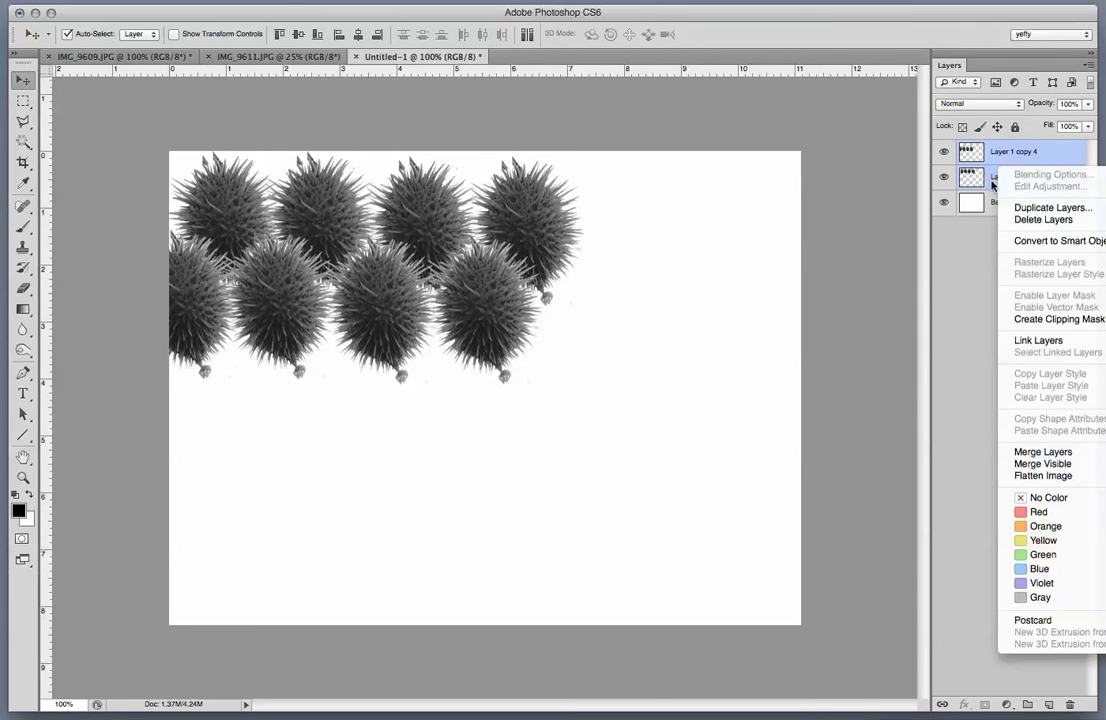
pyautogui.click(1040, 452)
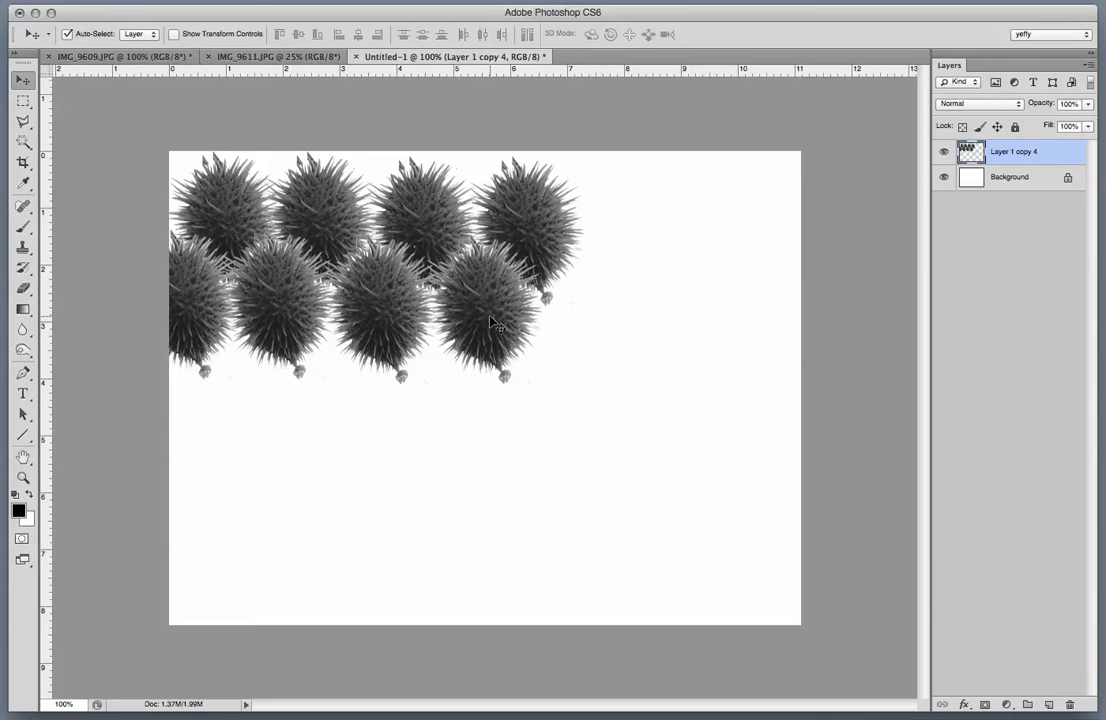
# Alt-drag copies of the rows until seed pods cover the whole canvas, then select all the layers.
pyautogui.moveTo(493, 324); pyautogui.dragTo(503, 479)
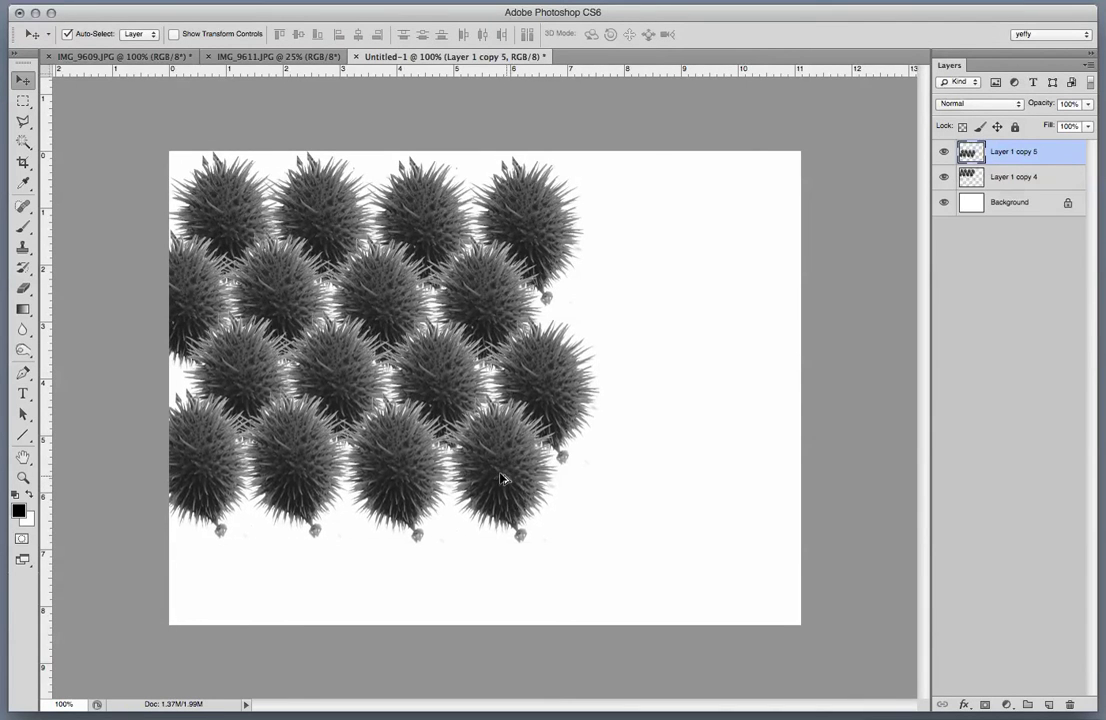
pyautogui.moveTo(515, 574); pyautogui.dragTo(516, 594)
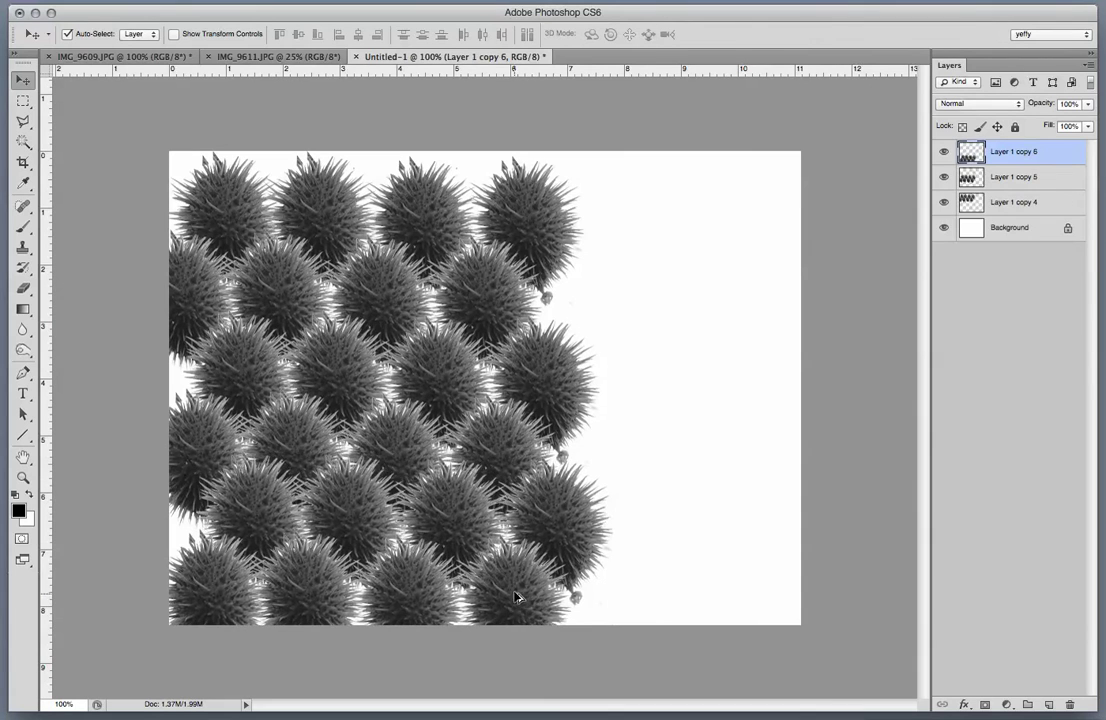
pyautogui.moveTo(587, 597); pyautogui.dragTo(504, 228)
pyautogui.moveTo(504, 228); pyautogui.dragTo(731, 224)
pyautogui.moveTo(549, 291); pyautogui.dragTo(730, 320)
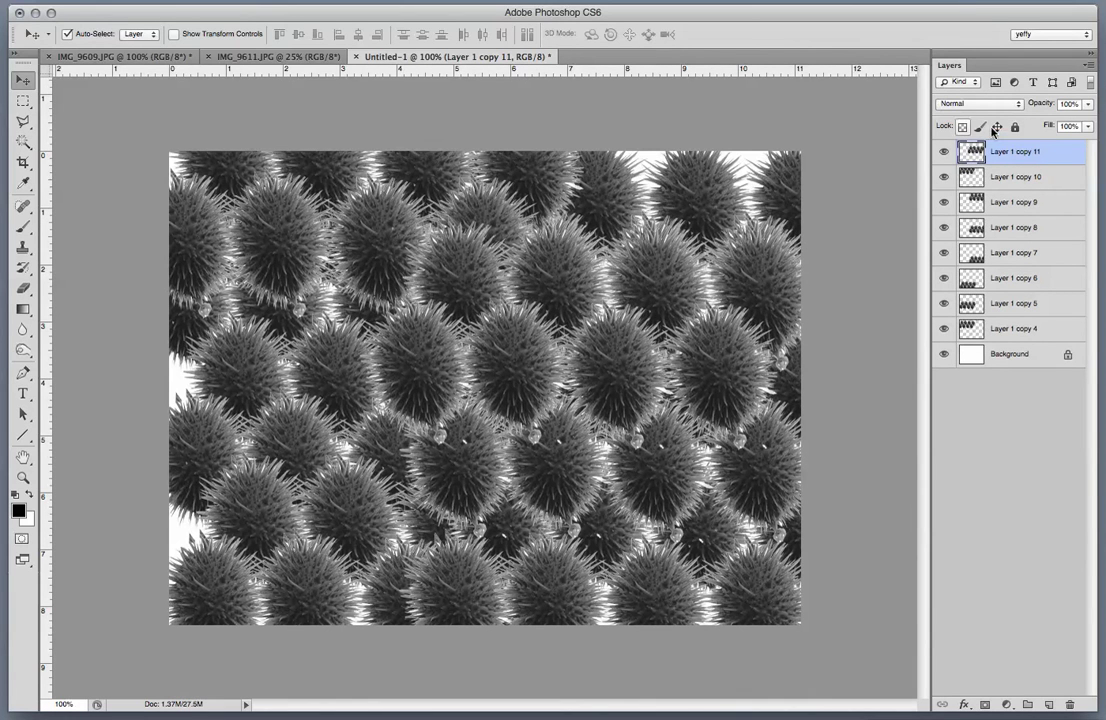
pyautogui.keyDown('shift'); pyautogui.click(1014, 333); pyautogui.keyUp('shift')
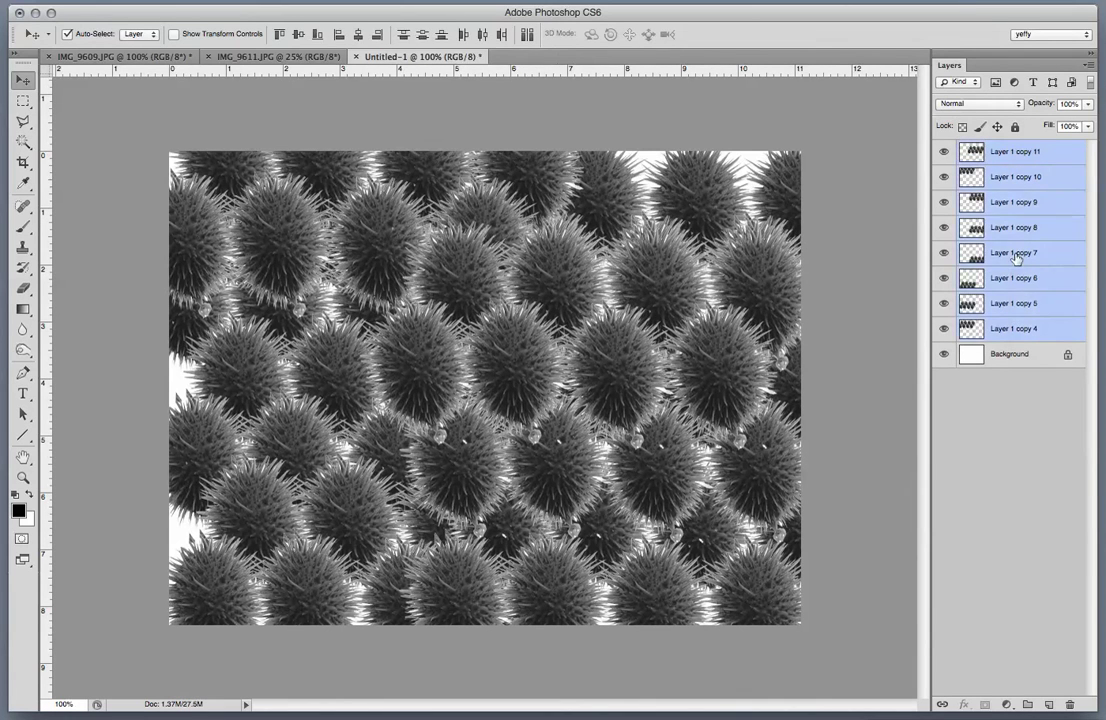
# Merge all the seed-pod layers into one layer and select the whole canvas.
pyautogui.rightClick(1016, 257)
pyautogui.click(1040, 537)
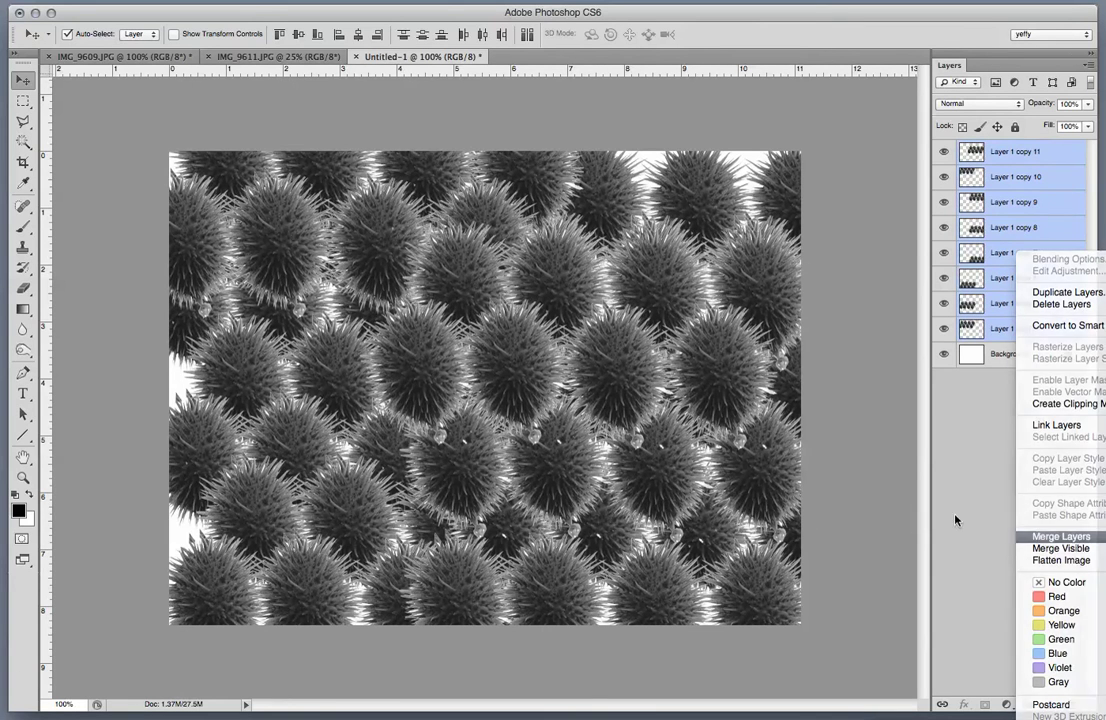
pyautogui.press('super+a')
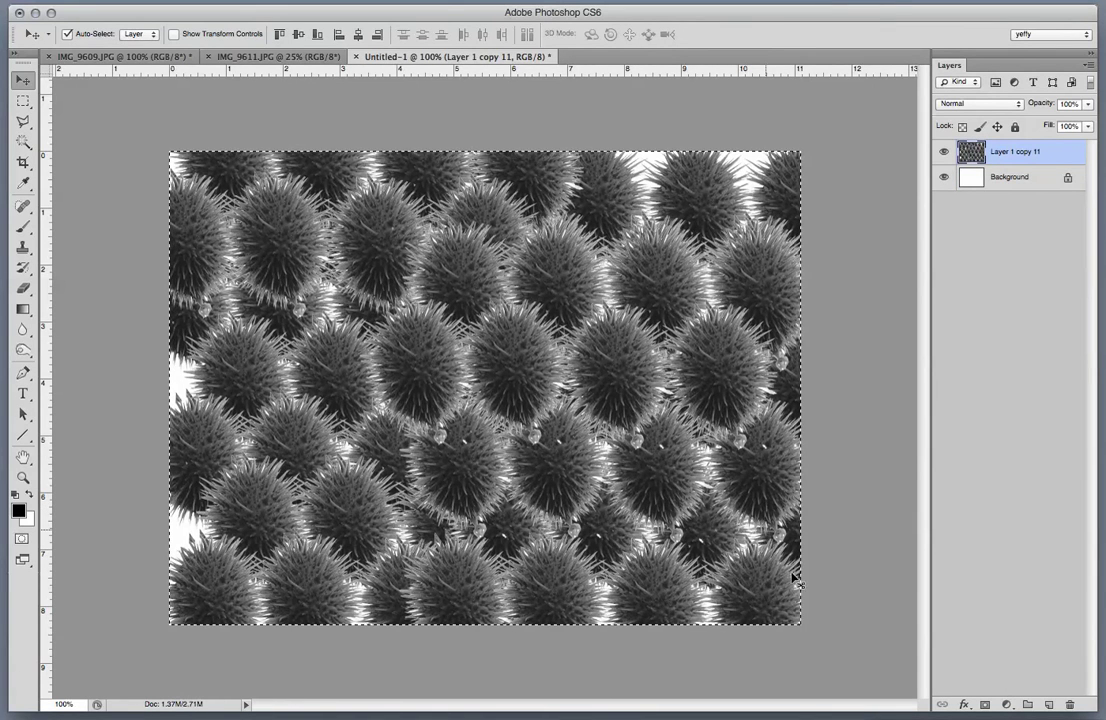
# Scale the pattern to 58%, rotate it 90° into a left panel, and drag a copy right.
pyautogui.press('super+t')
pyautogui.moveTo(790, 612); pyautogui.dragTo(530, 410)
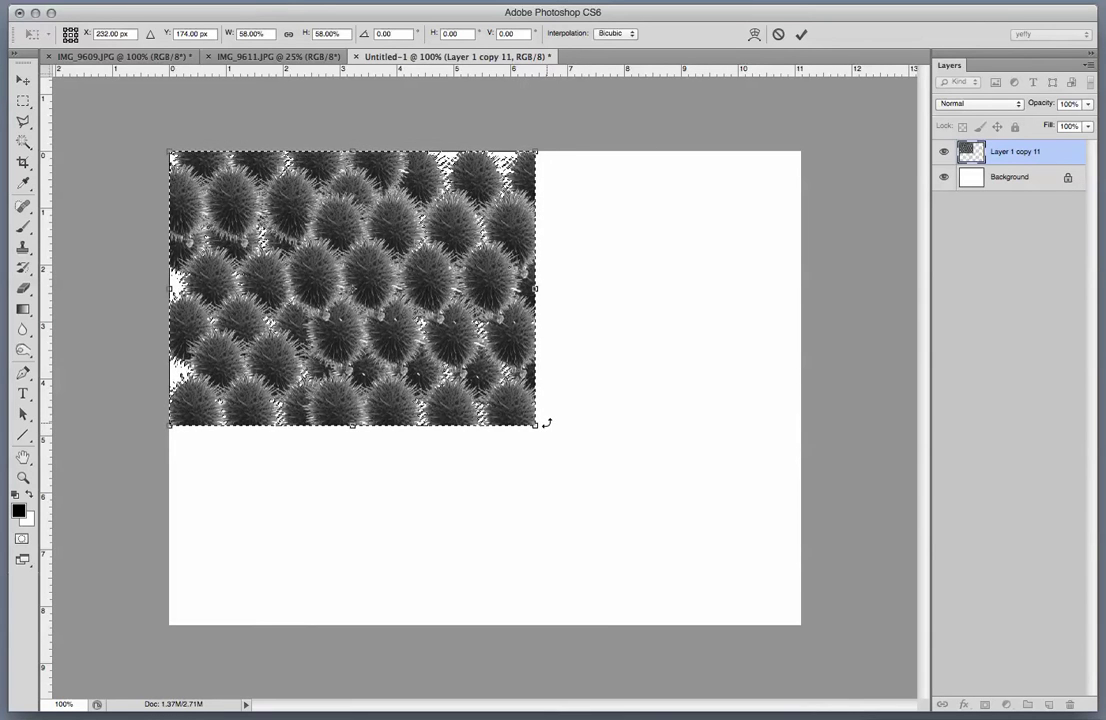
pyautogui.moveTo(543, 424); pyautogui.dragTo(240, 455)
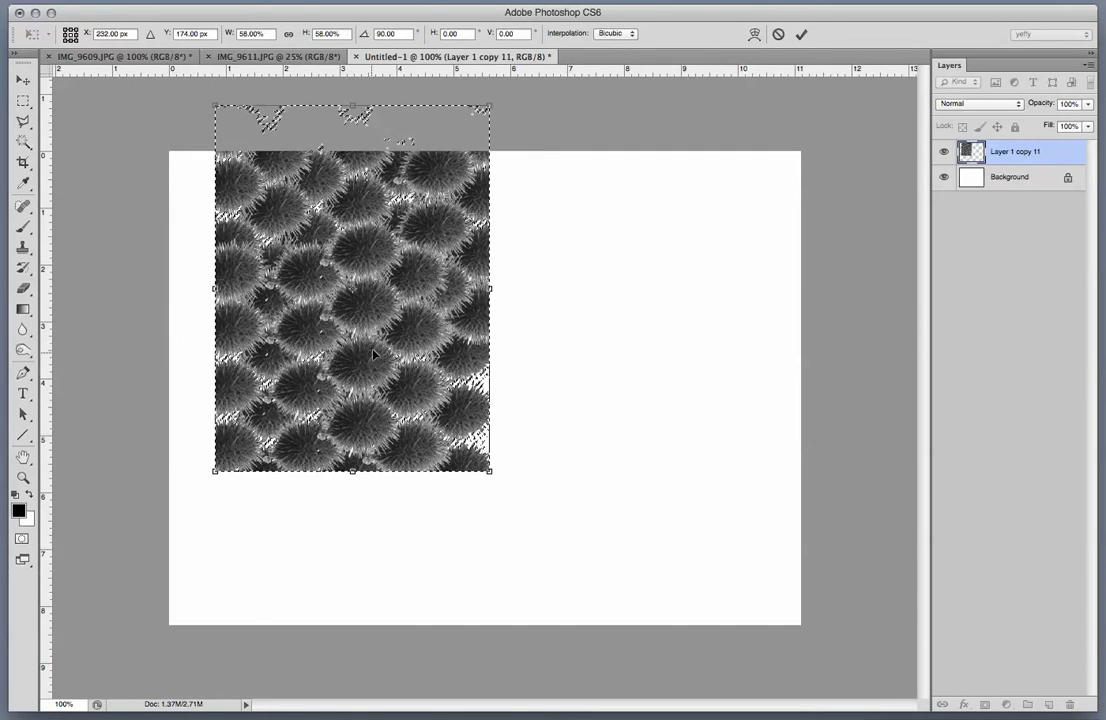
pyautogui.moveTo(364, 369); pyautogui.dragTo(324, 454)
pyautogui.press('Return')
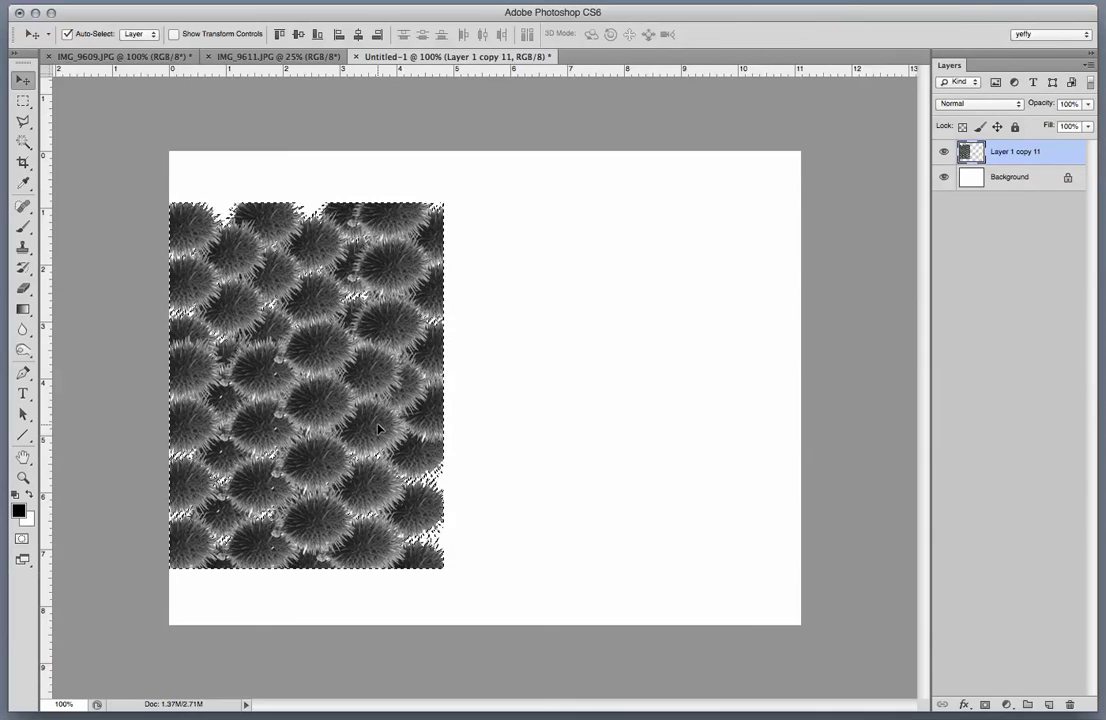
pyautogui.press('super+d')
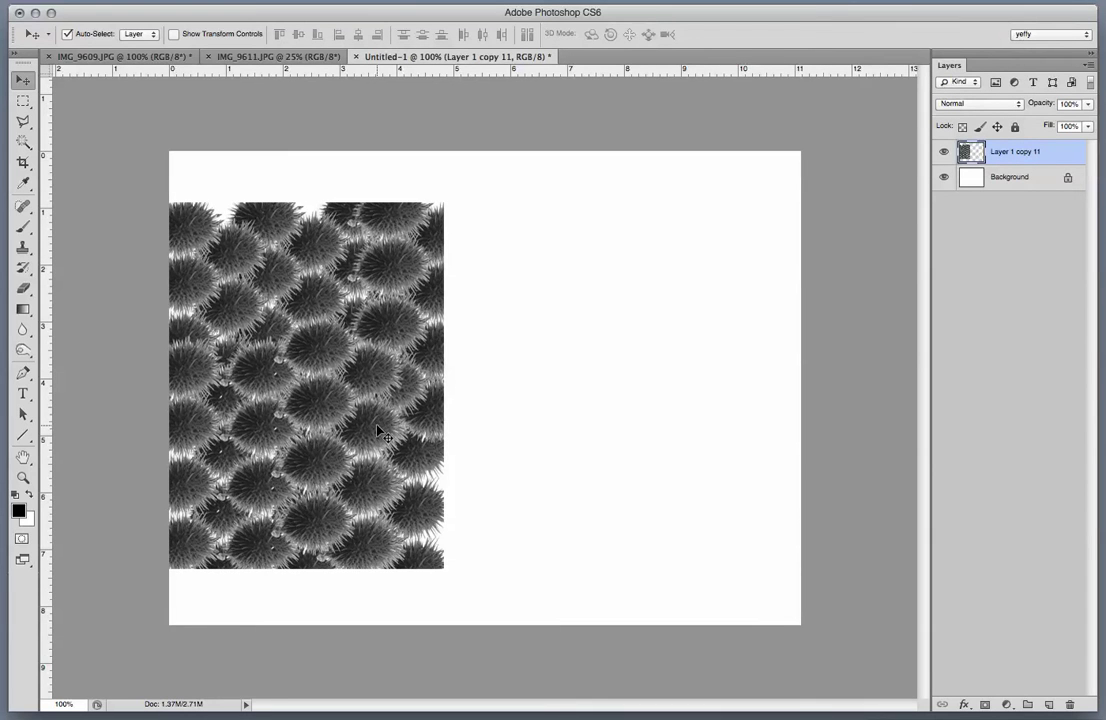
pyautogui.moveTo(378, 432); pyautogui.dragTo(634, 428)
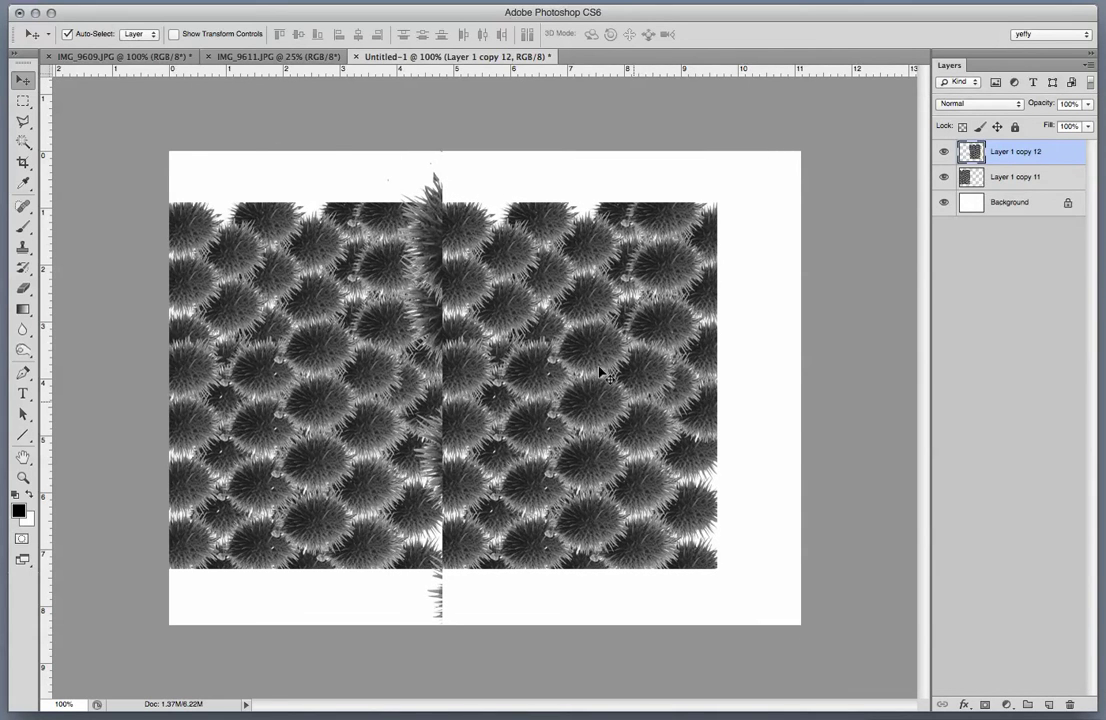
# Erase the stray spikes in the strips above and below the two texture panels.
pyautogui.click(22, 101)
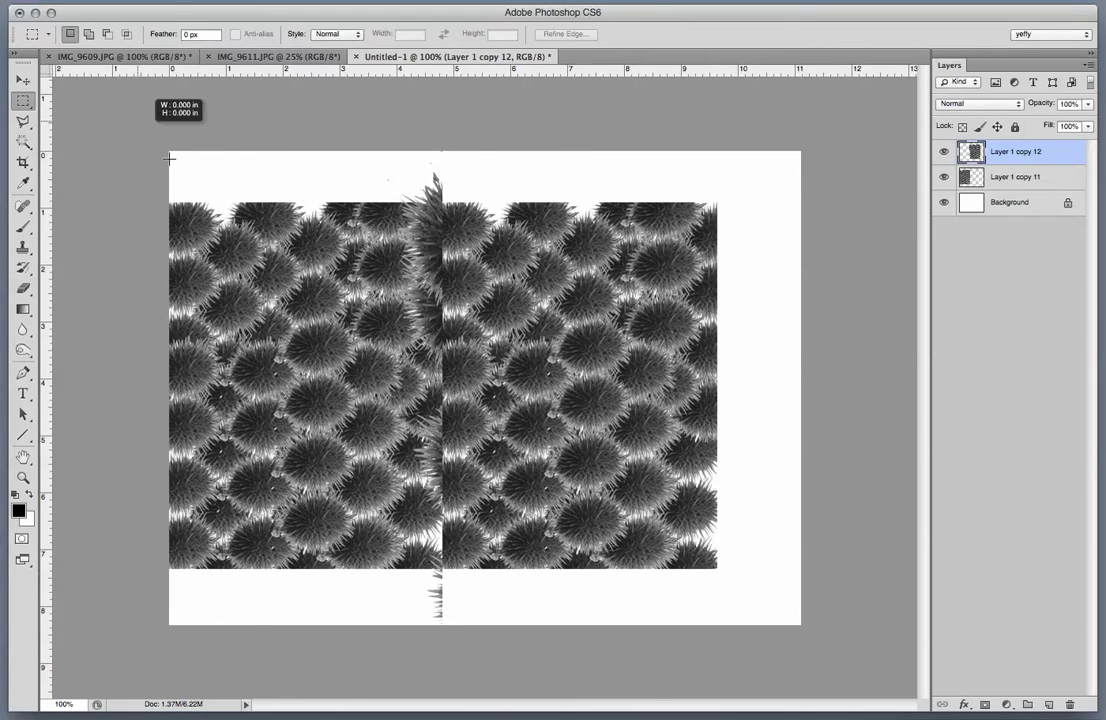
pyautogui.moveTo(170, 157); pyautogui.dragTo(724, 200)
pyautogui.click(713, 193)
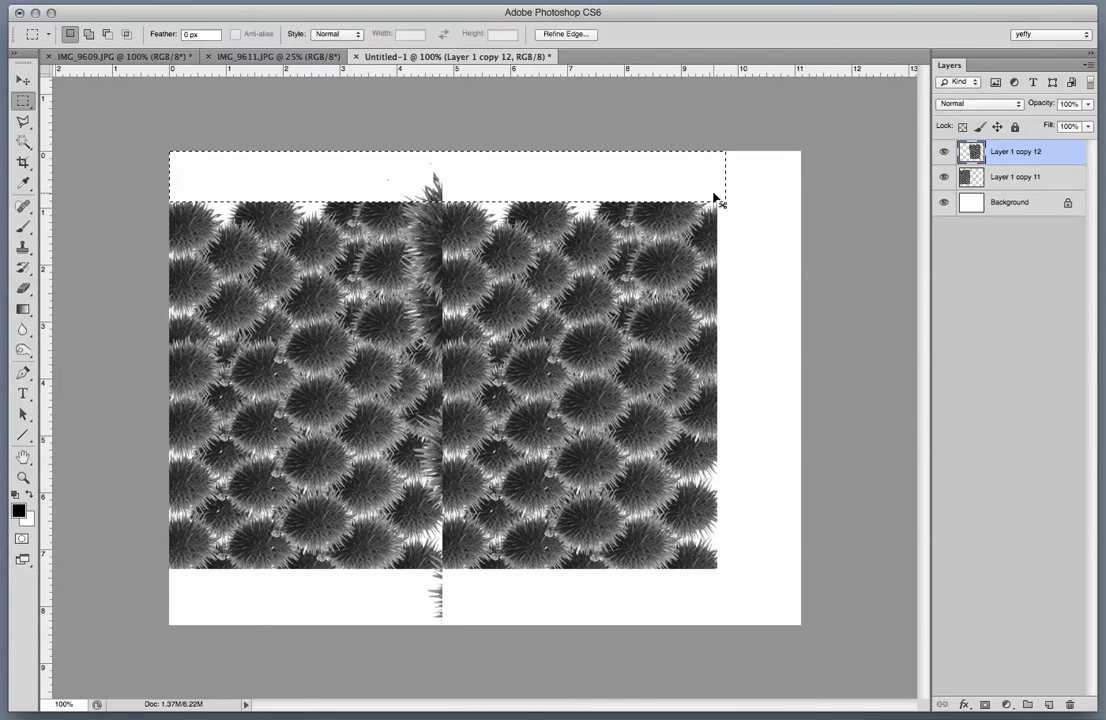
pyautogui.click(743, 296)
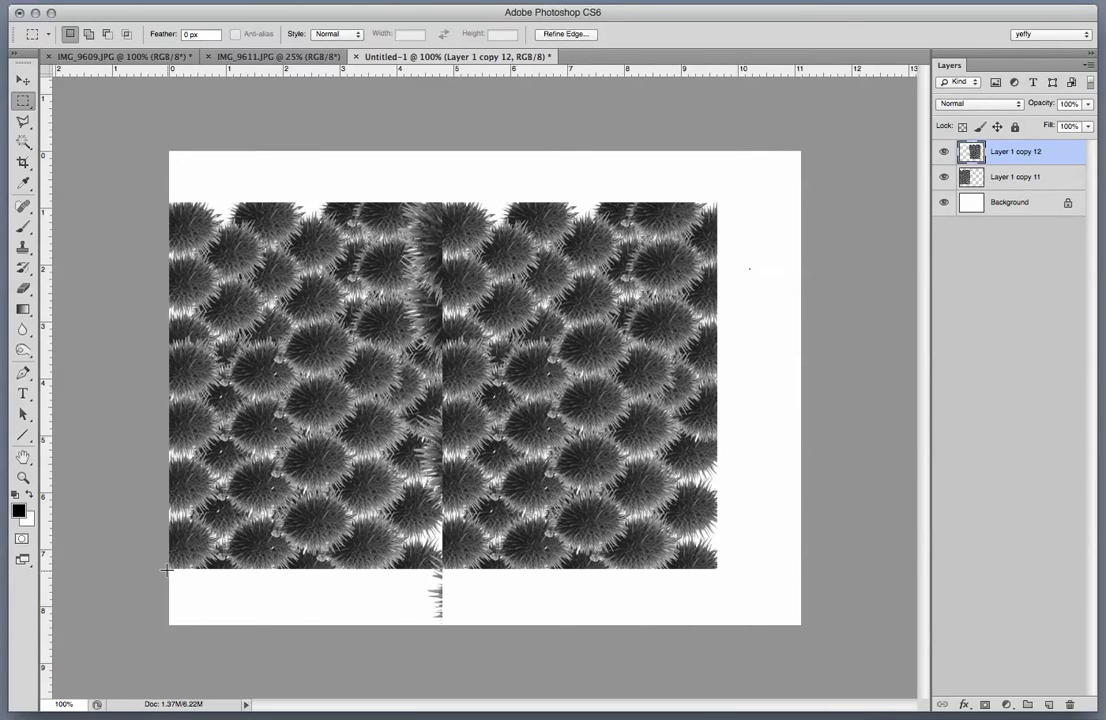
pyautogui.moveTo(165, 569); pyautogui.dragTo(763, 714)
pyautogui.press('Delete')
pyautogui.press('super+d')
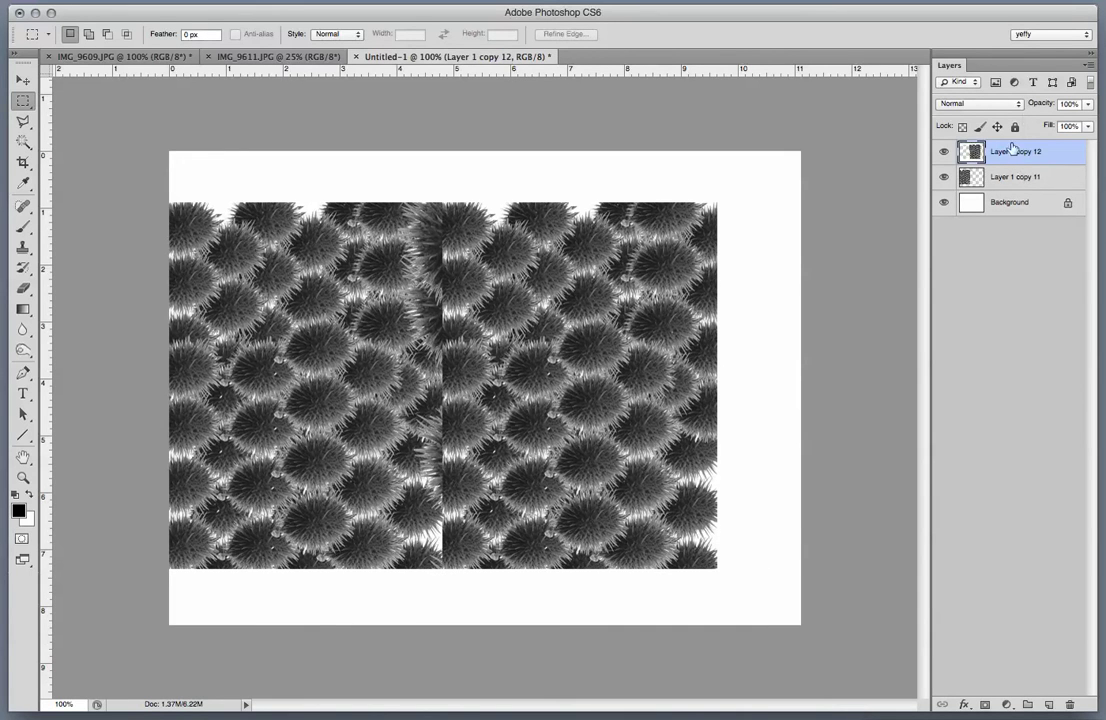
pyautogui.click(1089, 64)
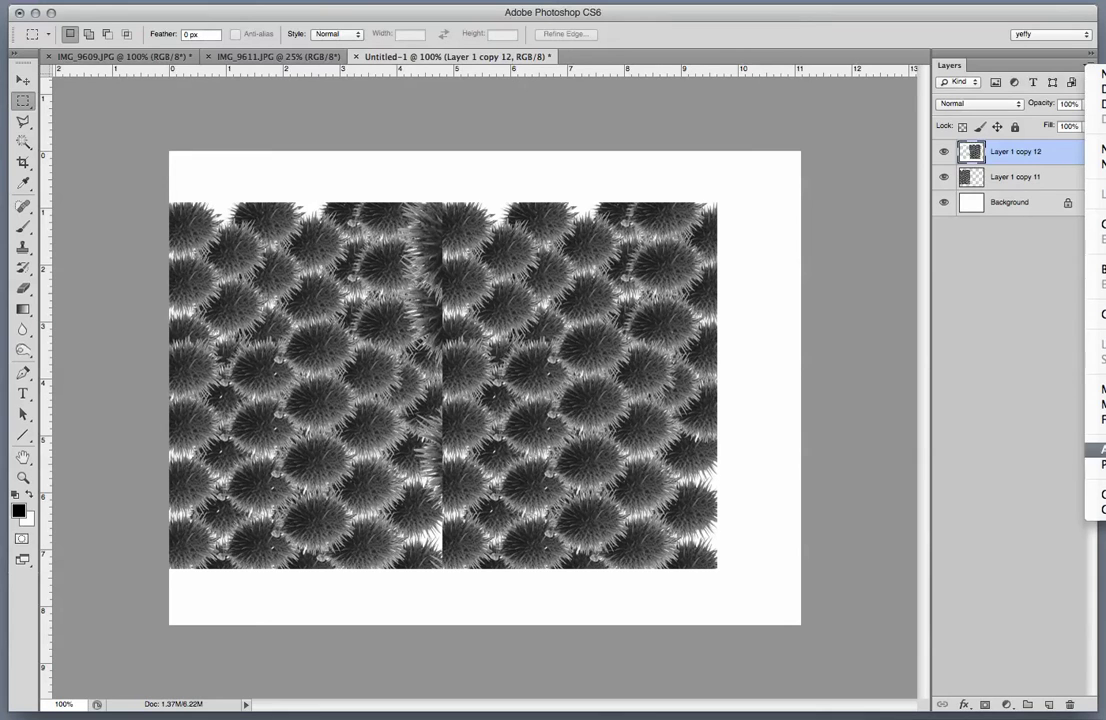
# Flatten the image and select the seed-pod pattern by inverting a Magic Wand pick of the white.
pyautogui.click(1100, 419)
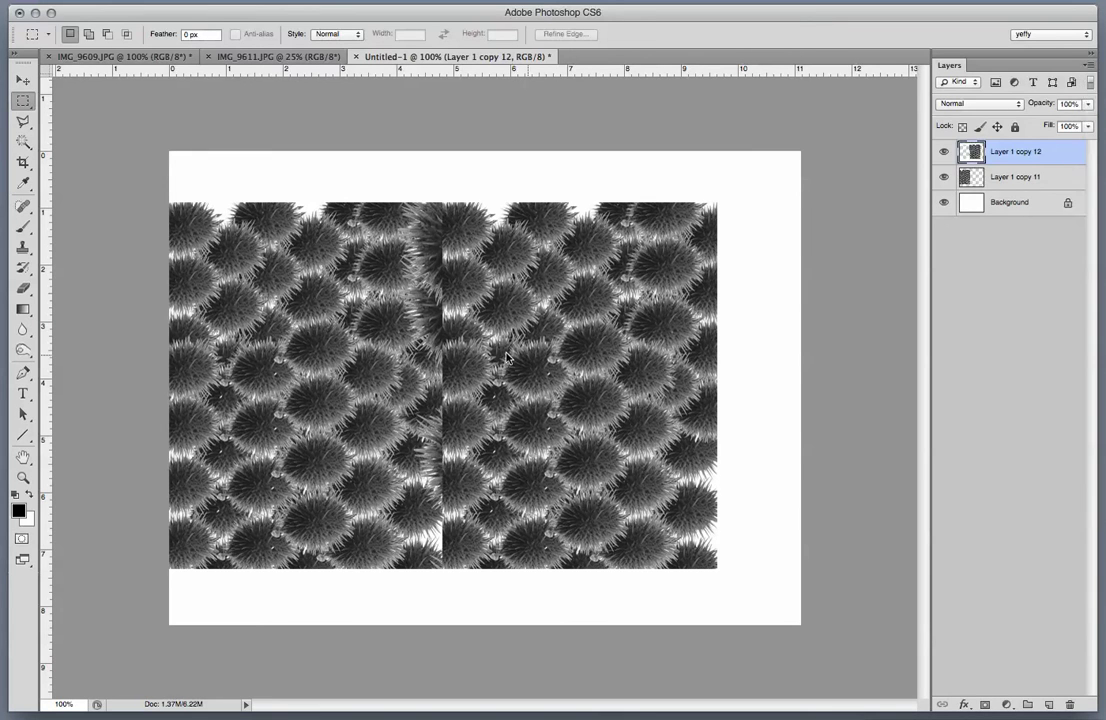
pyautogui.click(23, 142)
pyautogui.click(275, 176)
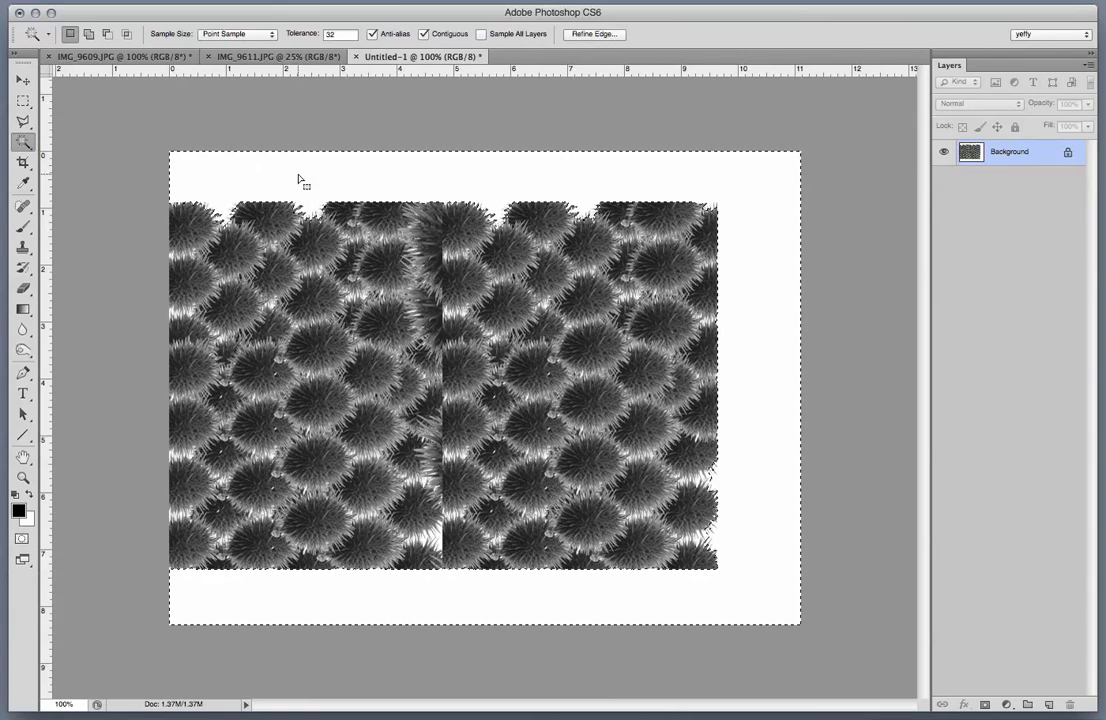
pyautogui.press('super+shift+i')
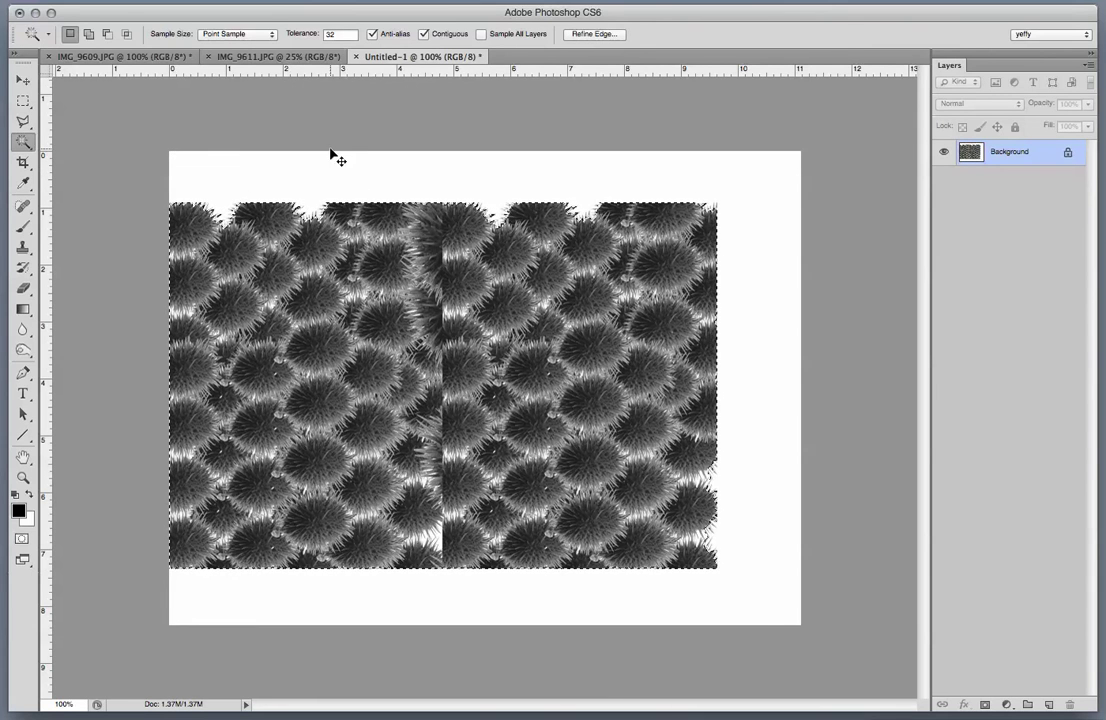
# Rotate the pattern exactly 90°, fit it against the left edge, and size it to about 71%.
pyautogui.press('super+t')
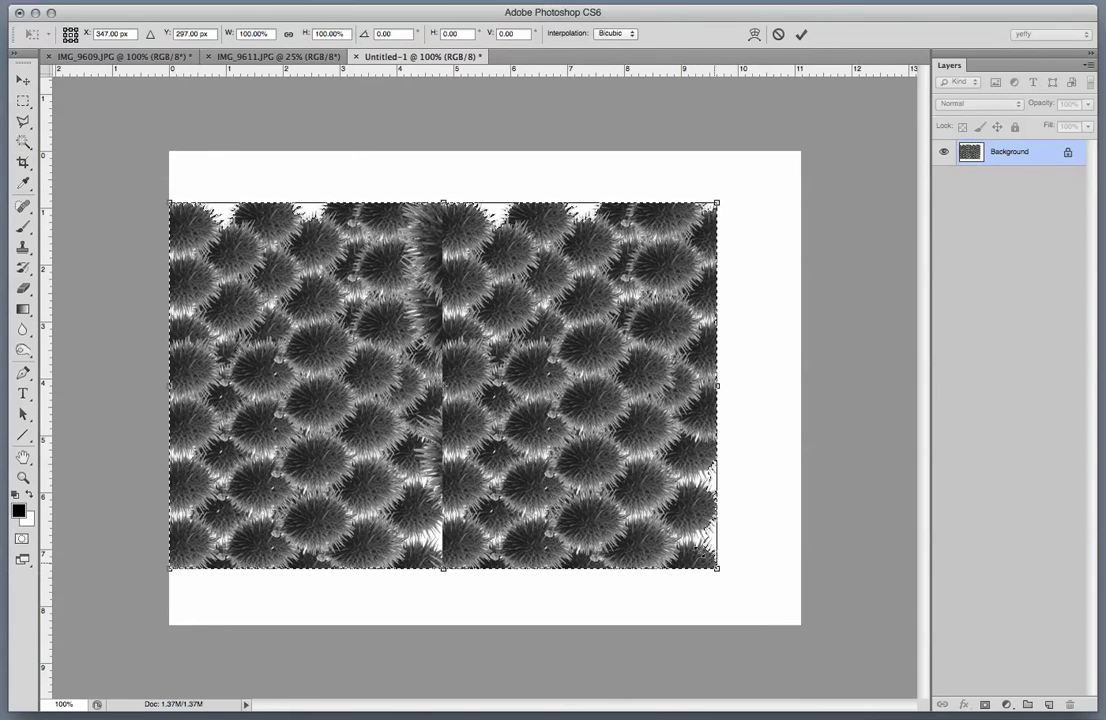
pyautogui.moveTo(713, 567); pyautogui.dragTo(509, 429)
pyautogui.moveTo(541, 496); pyautogui.dragTo(346, 534)
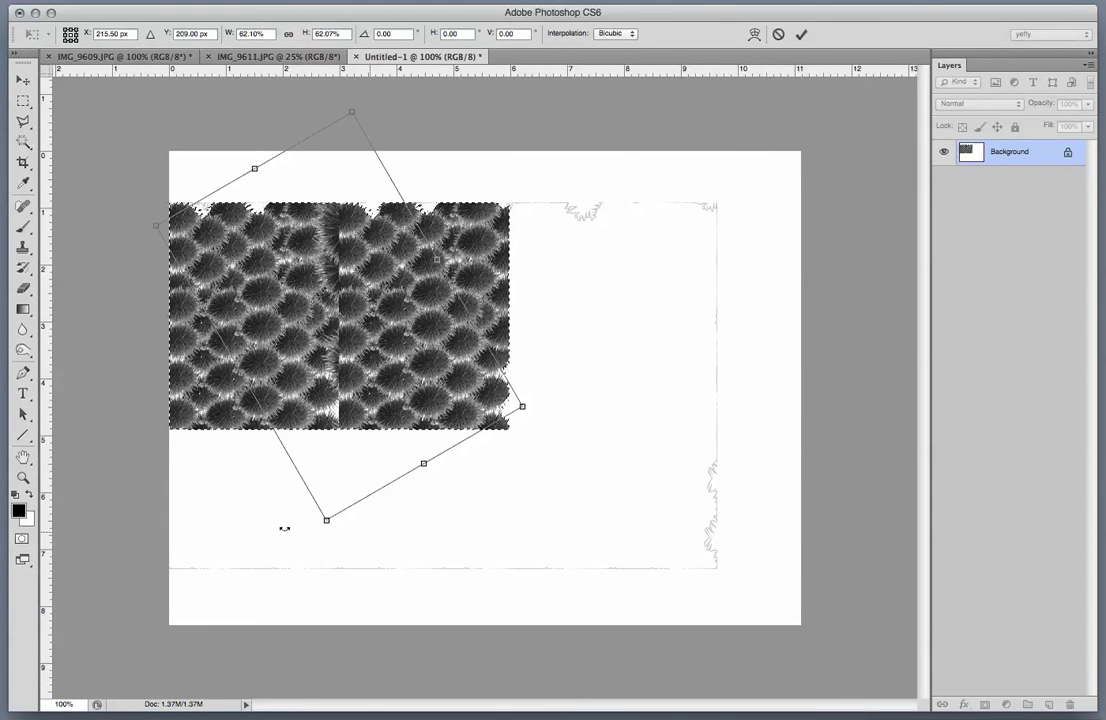
pyautogui.moveTo(195, 482); pyautogui.dragTo(198, 563)
pyautogui.moveTo(278, 345); pyautogui.dragTo(267, 432)
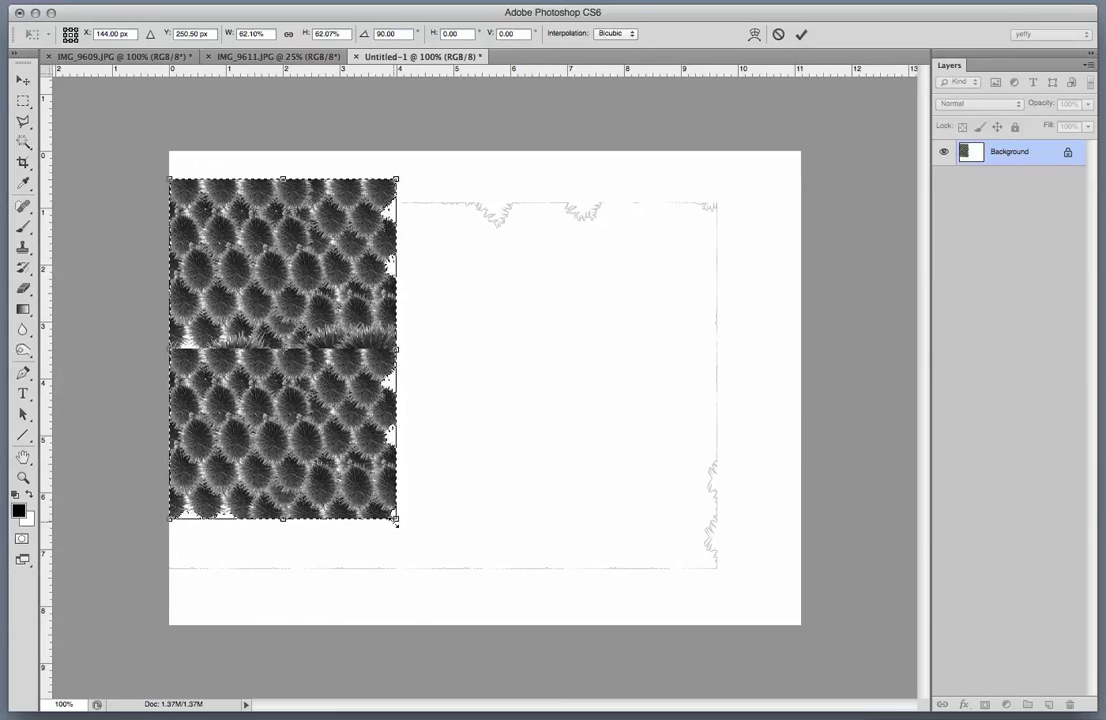
pyautogui.moveTo(397, 518); pyautogui.dragTo(446, 594)
pyautogui.press('Return')
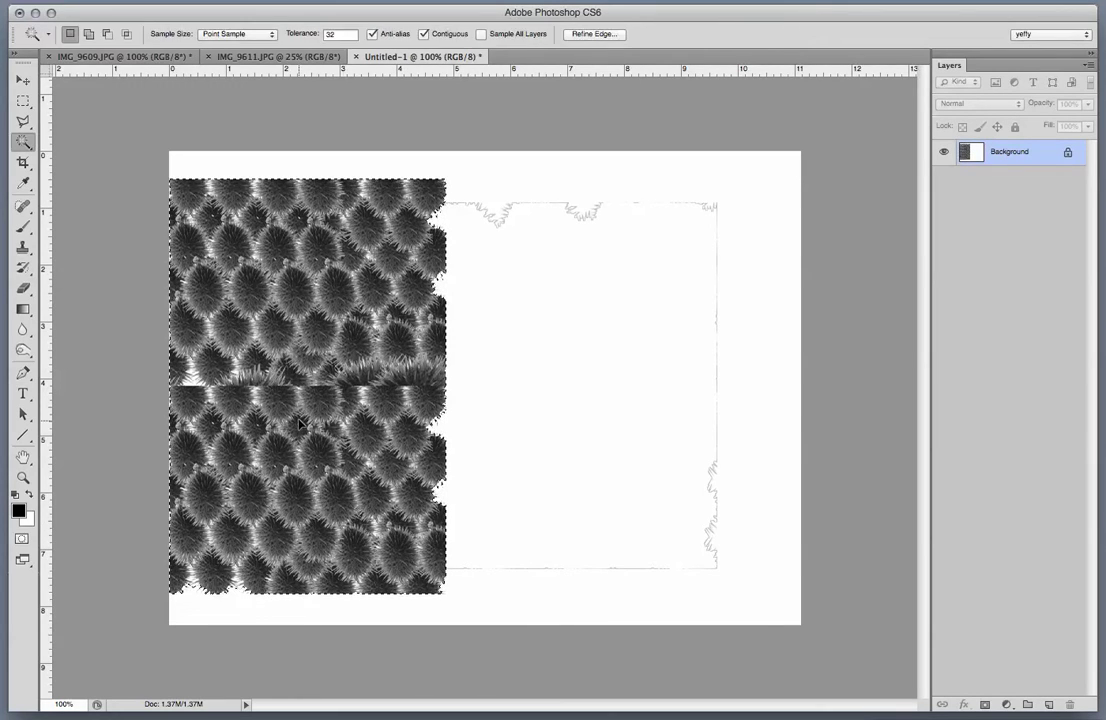
# Place a copy of the rotated pattern to its right and deselect.
pyautogui.press('v')
pyautogui.moveTo(293, 400); pyautogui.dragTo(549, 397)
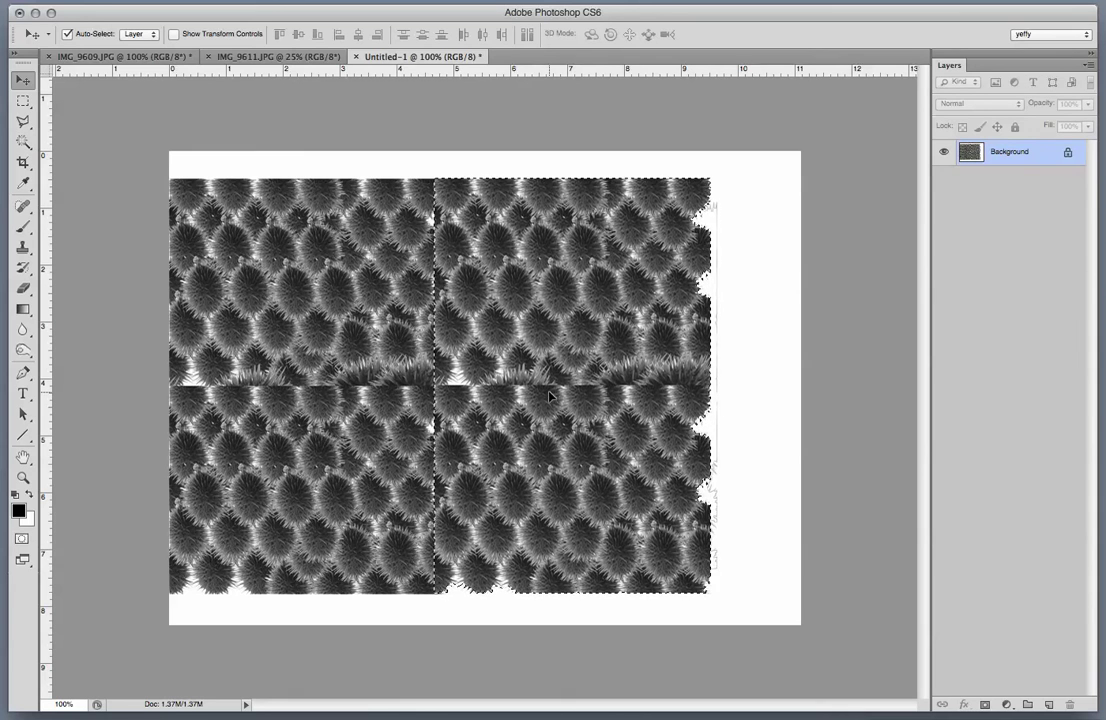
pyautogui.hotkey('ctrl', 'd')
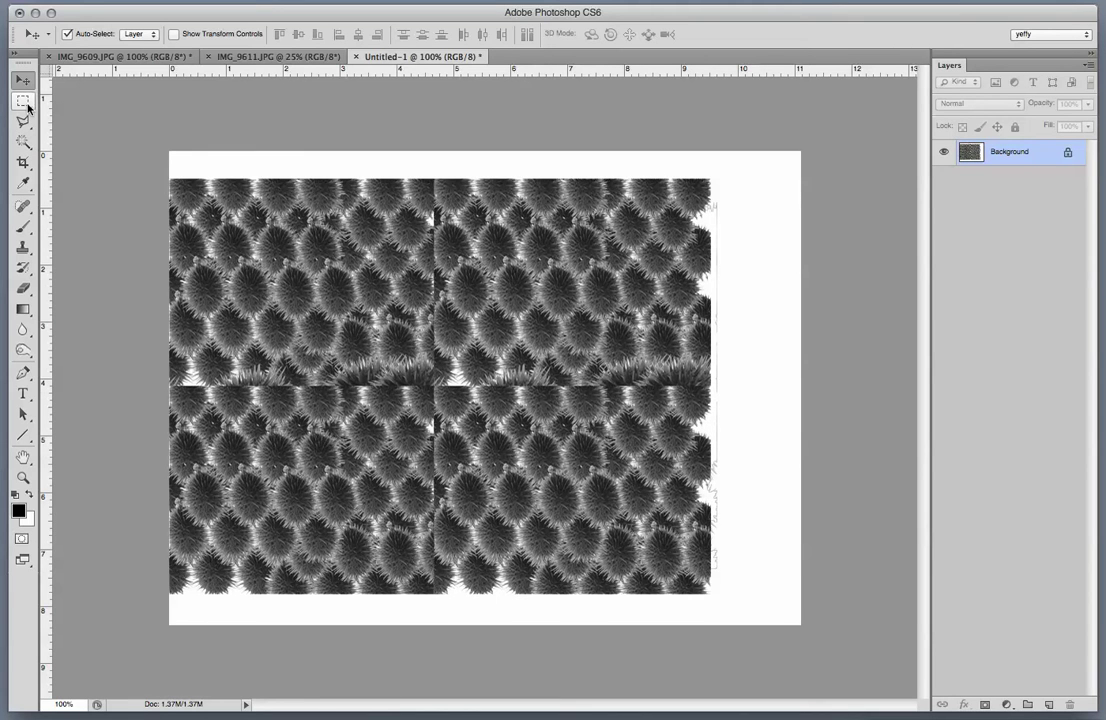
# Copy the whole pattern area onto a new Layer 1 and flip it horizontally.
pyautogui.click(23, 102)
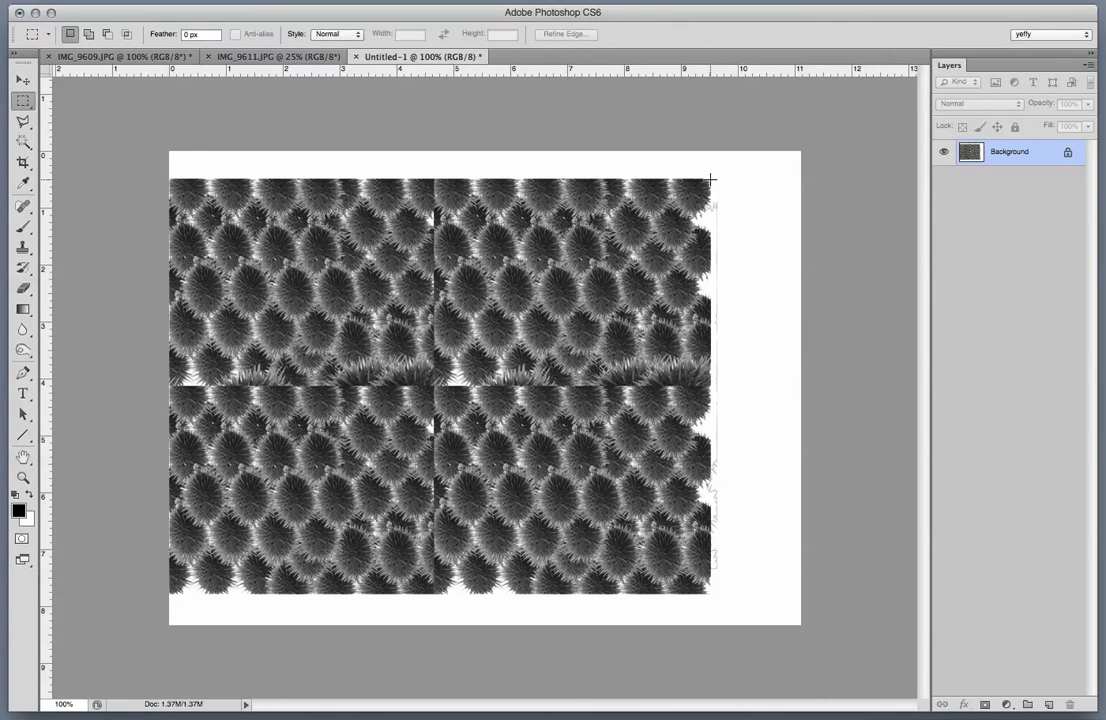
pyautogui.moveTo(711, 180); pyautogui.dragTo(166, 592)
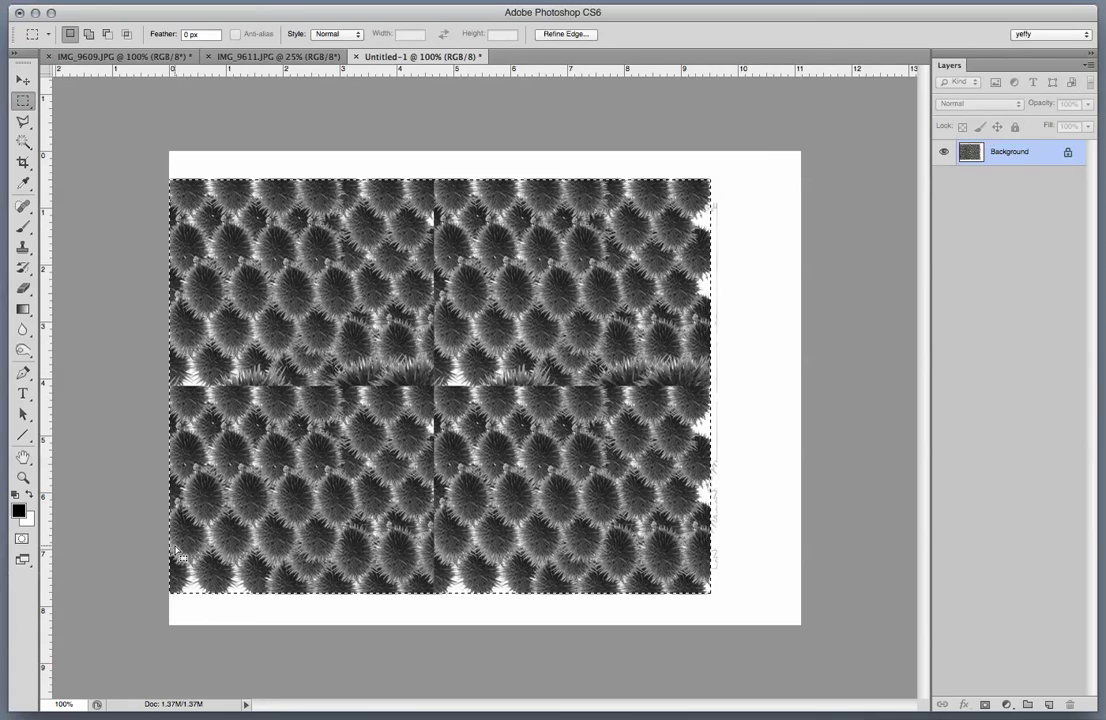
pyautogui.press('super+j')
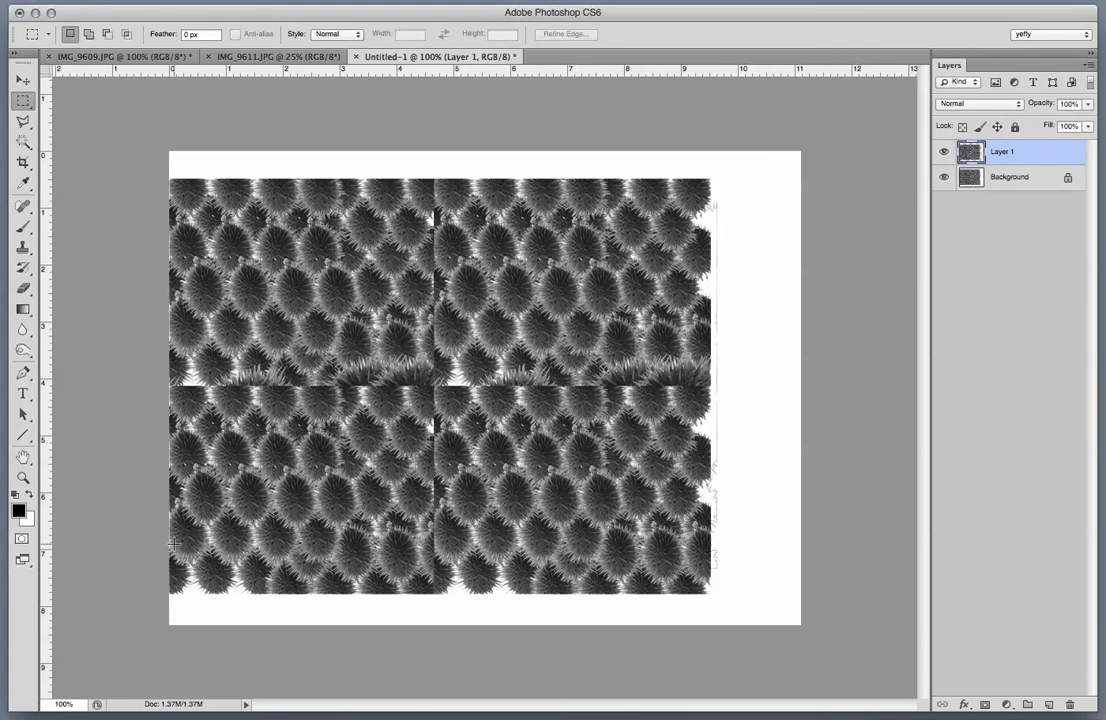
pyautogui.click(45, 0)
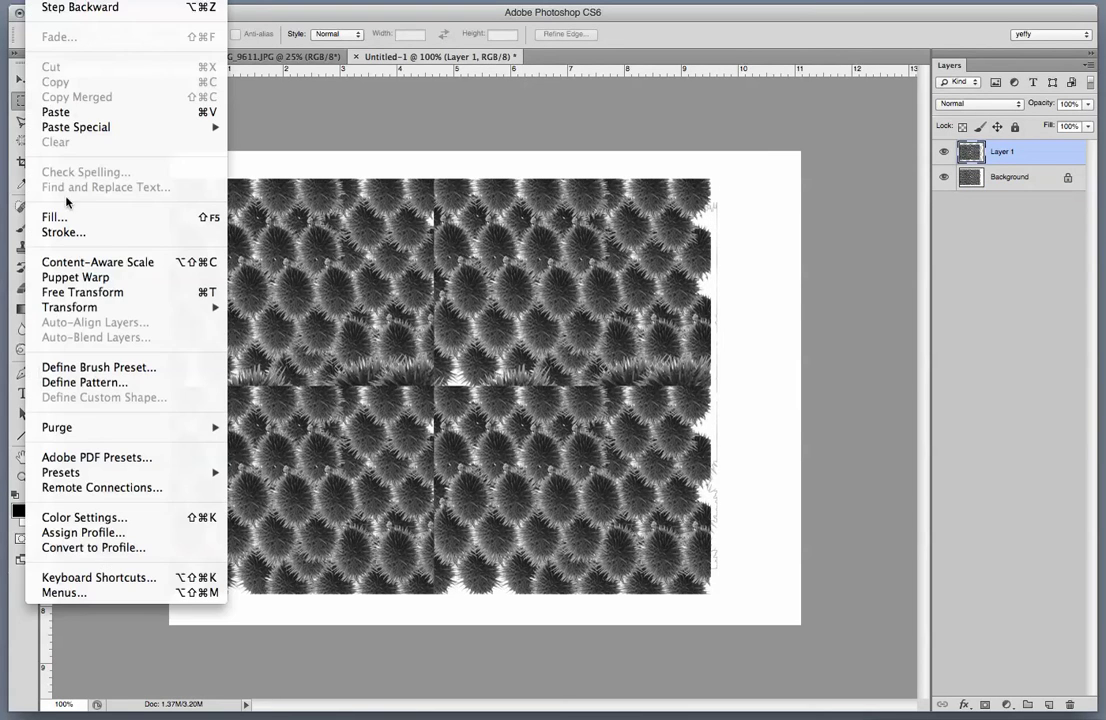
pyautogui.moveTo(80, 307)
pyautogui.click(327, 503)
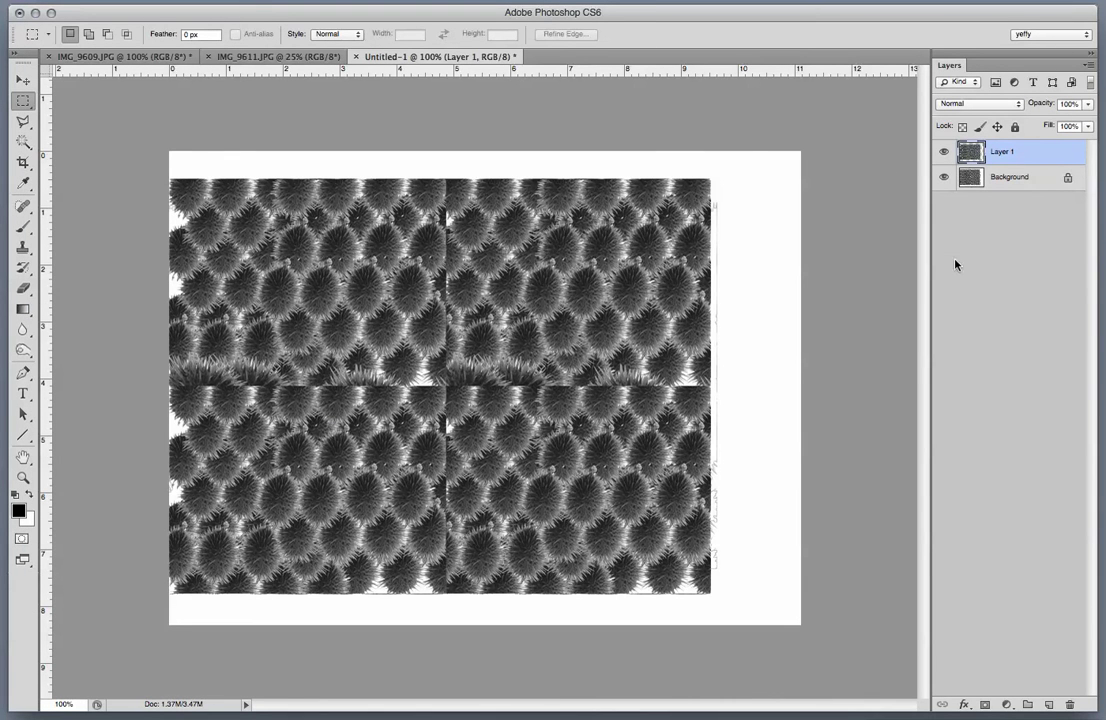
# Set Layer 1 to 60% opacity and nudge it slightly offset over the pattern.
pyautogui.press('6')
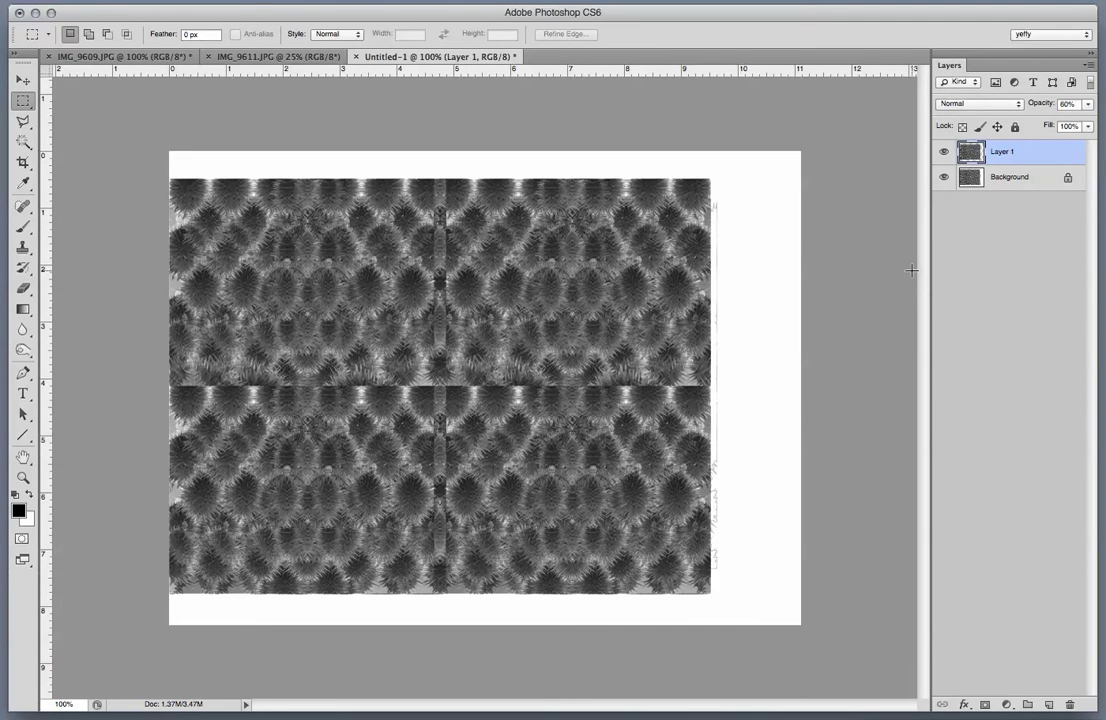
pyautogui.press('v')
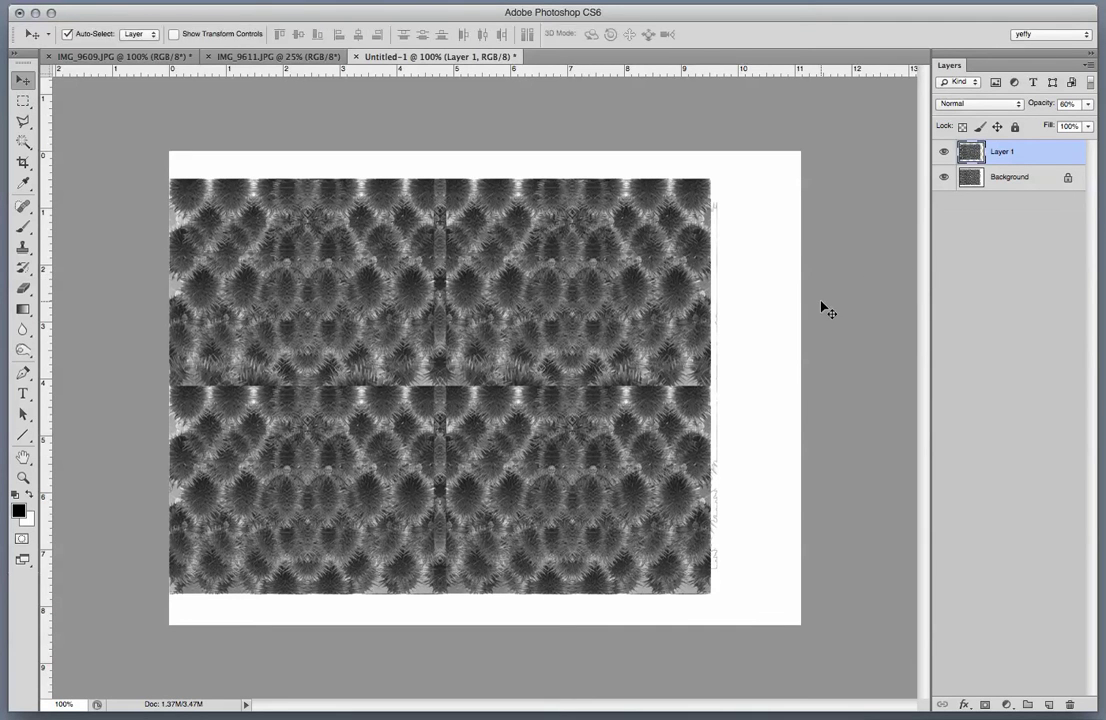
pyautogui.press('Right')
pyautogui.press('Right')
pyautogui.press('Right')
pyautogui.press('Right')
pyautogui.press('Right')
pyautogui.press('Right')
pyautogui.press('Right')
pyautogui.press('Right')
pyautogui.press('Right')
pyautogui.press('Right')
pyautogui.press('Right')
pyautogui.press('Right')
pyautogui.press('Right')
pyautogui.press('Right')
pyautogui.press('Right')
pyautogui.press('Right')
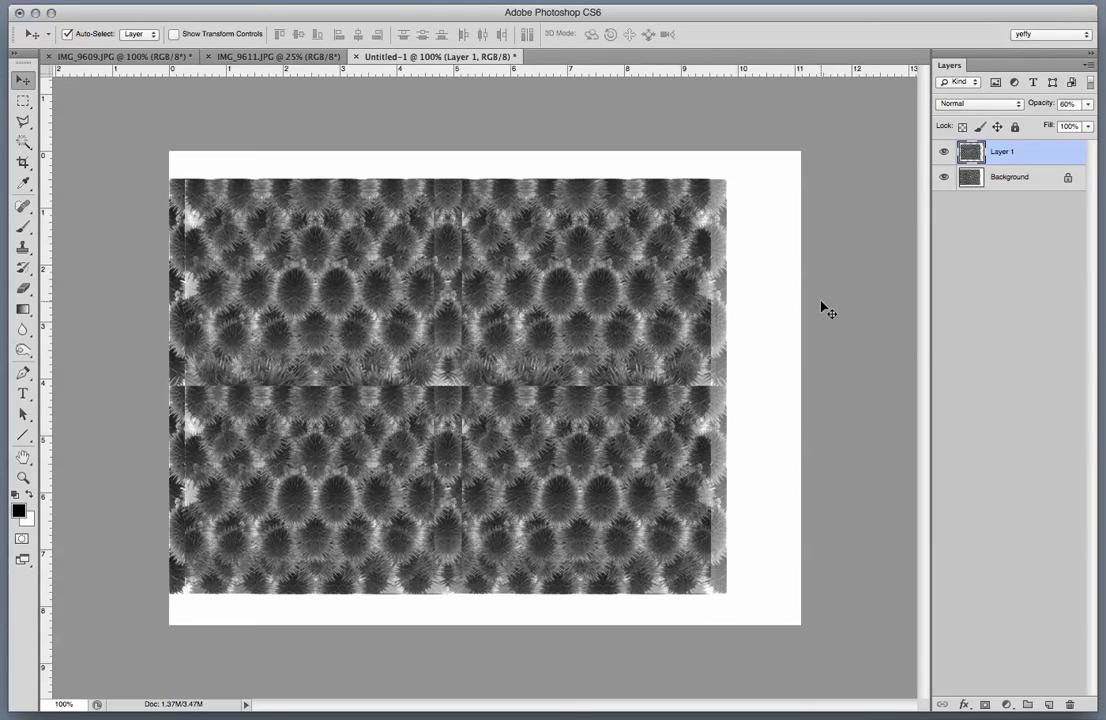
pyautogui.press('Down')
pyautogui.press('Down')
pyautogui.press('Down')
pyautogui.press('Down')
pyautogui.press('Down')
pyautogui.press('Down')
pyautogui.press('Down')
pyautogui.press('Down')
pyautogui.press('Down')
pyautogui.press('Down')
pyautogui.press('Down')
pyautogui.press('Down')
pyautogui.press('Down')
pyautogui.press('Down')
pyautogui.press('Down')
pyautogui.press('Down')
pyautogui.press('Down')
pyautogui.press('Down')
pyautogui.press('Down')
pyautogui.press('Down')
pyautogui.press('Left')
pyautogui.press('Left')
pyautogui.press('Left')
pyautogui.press('Left')
pyautogui.press('Left')
pyautogui.press('Left')
pyautogui.press('Left')
pyautogui.press('Left')
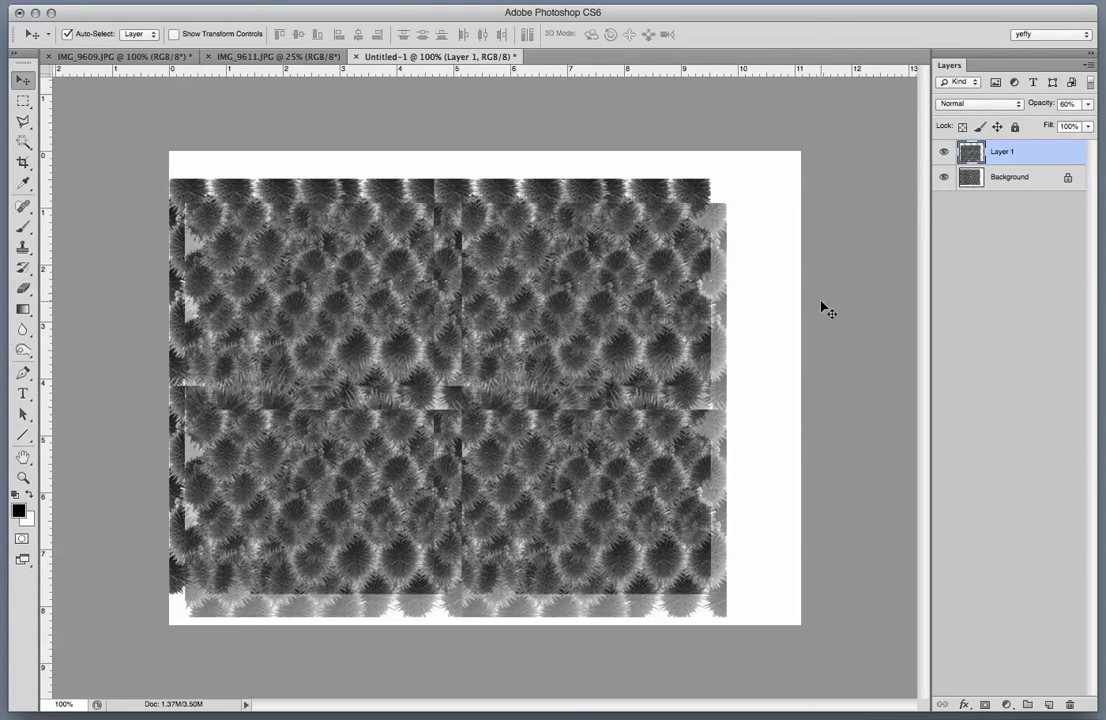
pyautogui.press('Right')
pyautogui.press('Right')
pyautogui.press('Right')
pyautogui.press('Right')
pyautogui.press('Right')
pyautogui.press('Right')
pyautogui.press('Right')
pyautogui.press('Right')
pyautogui.press('Right')
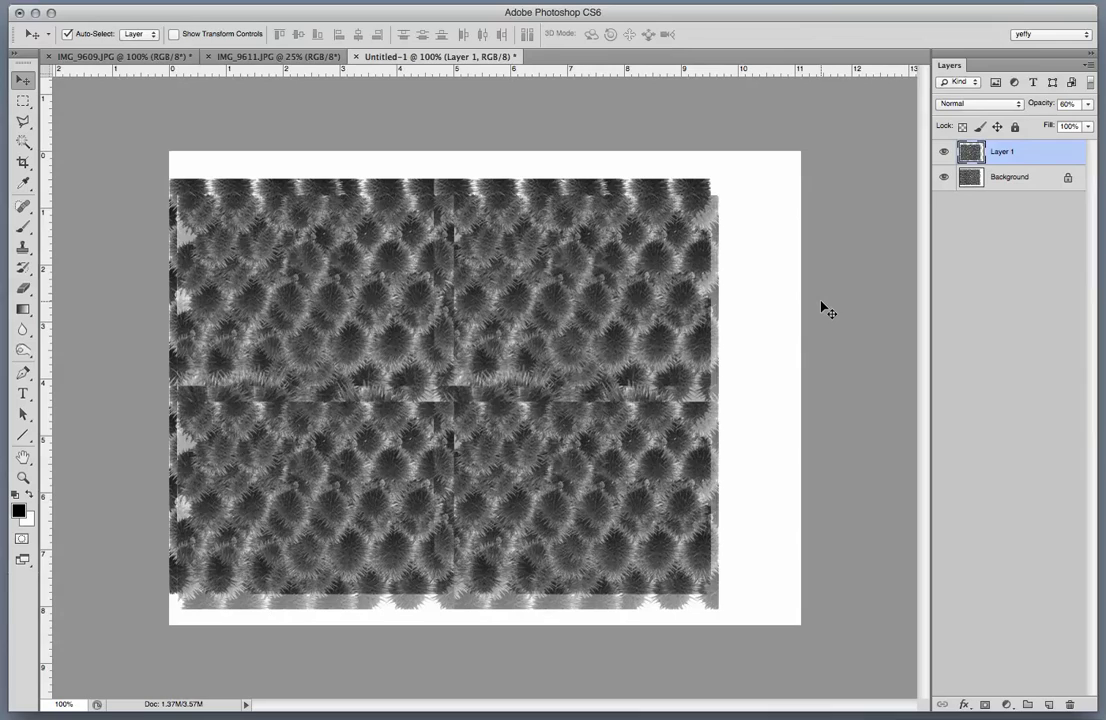
pyautogui.press('Right')
pyautogui.press('Right')
pyautogui.press('Right')
pyautogui.press('Right')
pyautogui.press('Right')
pyautogui.press('Right')
pyautogui.press('Right')
pyautogui.press('Right')
pyautogui.press('Right')
pyautogui.press('Right')
pyautogui.press('Right')
pyautogui.press('Right')
pyautogui.press('Right')
pyautogui.press('Right')
pyautogui.press('Right')
pyautogui.press('Right')
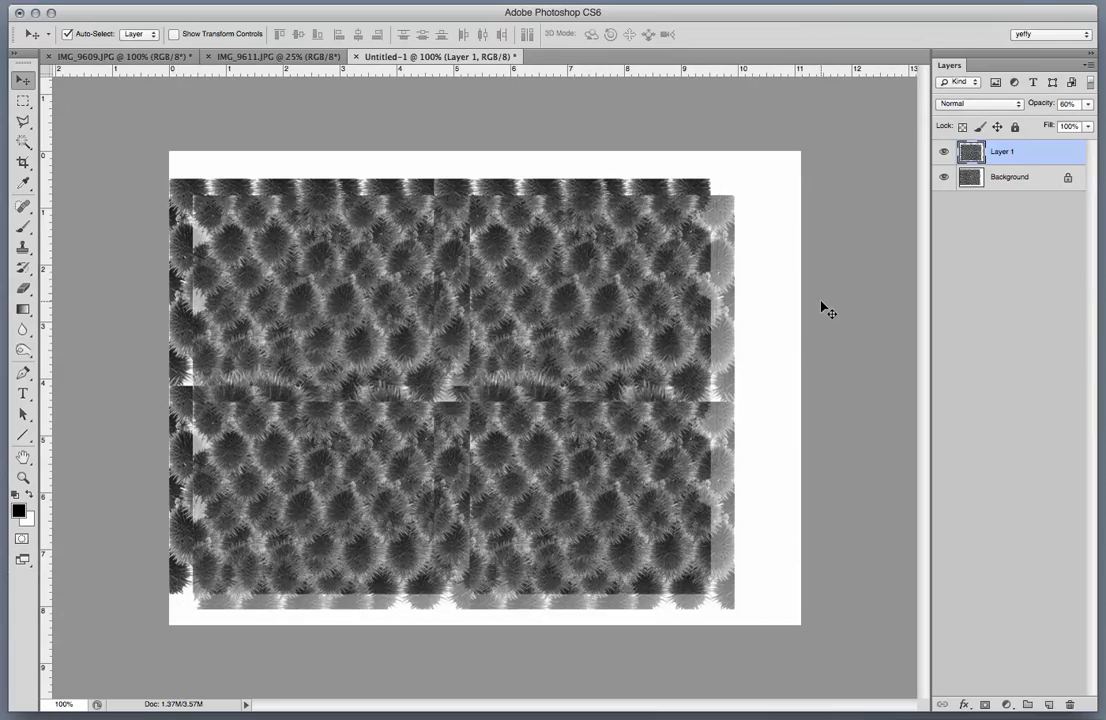
pyautogui.press('Up')
pyautogui.press('Up')
pyautogui.press('Up')
pyautogui.press('Up')
pyautogui.press('Up')
pyautogui.press('Up')
pyautogui.press('Up')
pyautogui.press('Up')
pyautogui.press('Left')
pyautogui.press('Left')
pyautogui.press('Left')
pyautogui.press('Left')
pyautogui.press('Left')
pyautogui.press('Left')
pyautogui.press('Left')
pyautogui.press('Left')
pyautogui.press('Left')
pyautogui.press('Left')
pyautogui.press('Left')
pyautogui.press('Left')
pyautogui.press('Left')
pyautogui.press('Left')
pyautogui.press('Left')
pyautogui.press('Left')
pyautogui.press('Left')
pyautogui.press('Left')
pyautogui.press('Left')
pyautogui.press('Left')
pyautogui.press('Down')
pyautogui.press('Down')
pyautogui.press('Down')
pyautogui.press('Down')
pyautogui.press('Down')
pyautogui.press('Down')
pyautogui.press('Down')
pyautogui.press('Down')
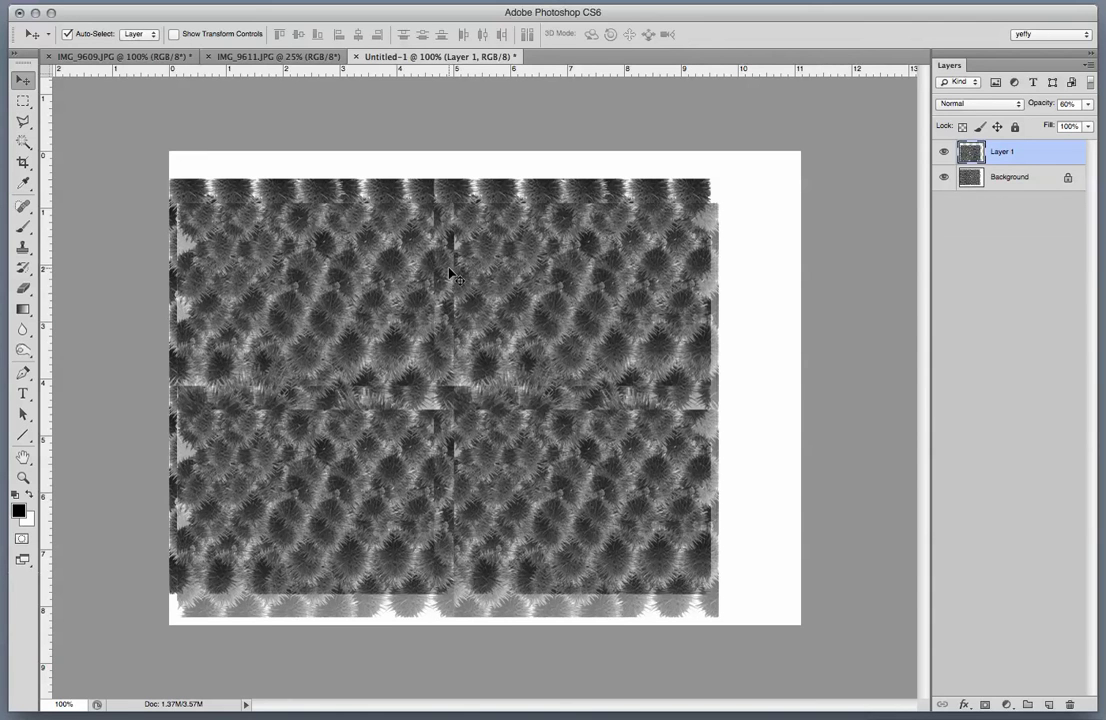
# Apply Levels to Layer 1 with input levels 23, 1.00 and 206.
pyautogui.hotkey('ctrl', 'l')
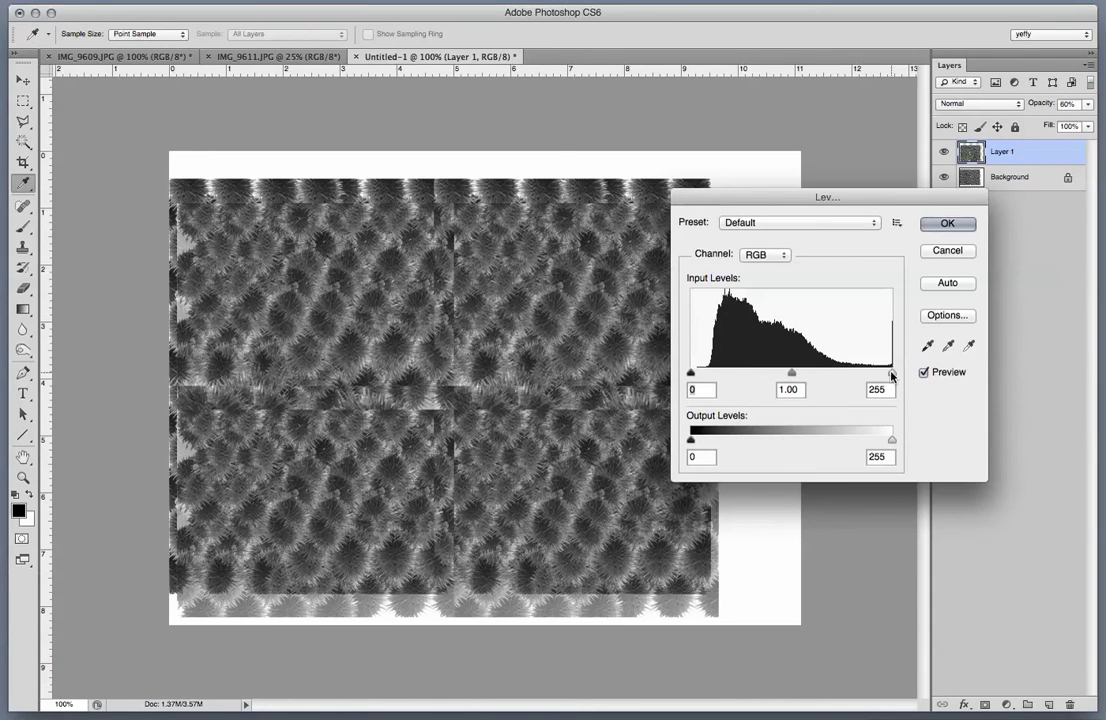
pyautogui.moveTo(892, 373); pyautogui.dragTo(852, 377)
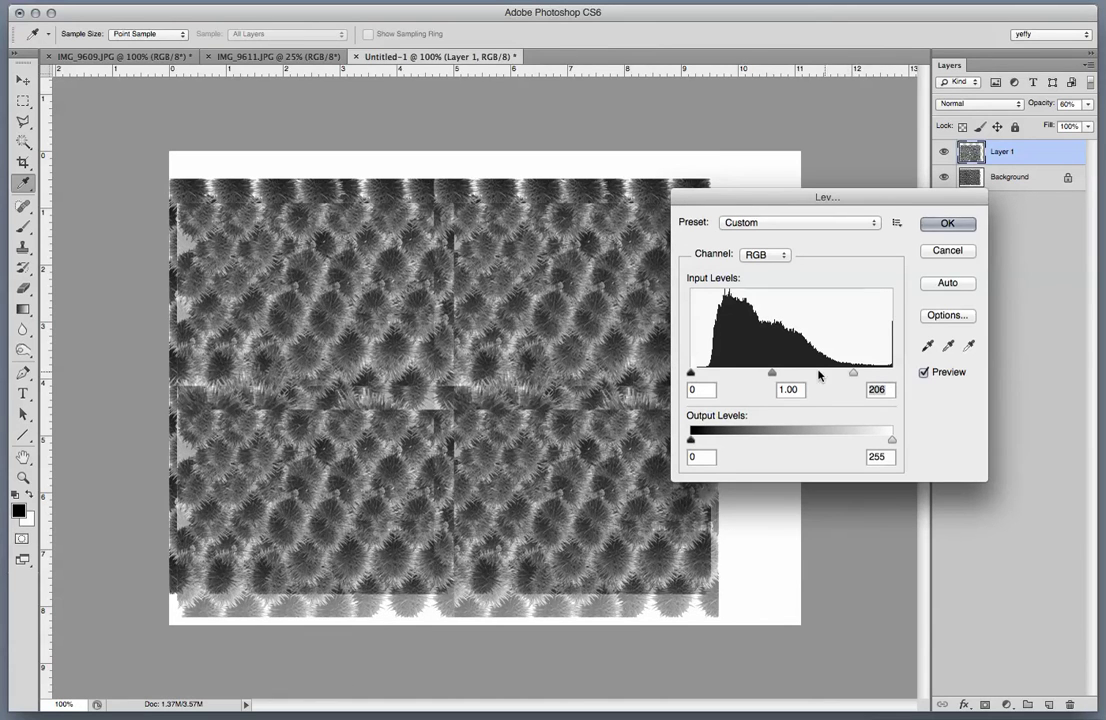
pyautogui.moveTo(691, 373); pyautogui.dragTo(709, 373)
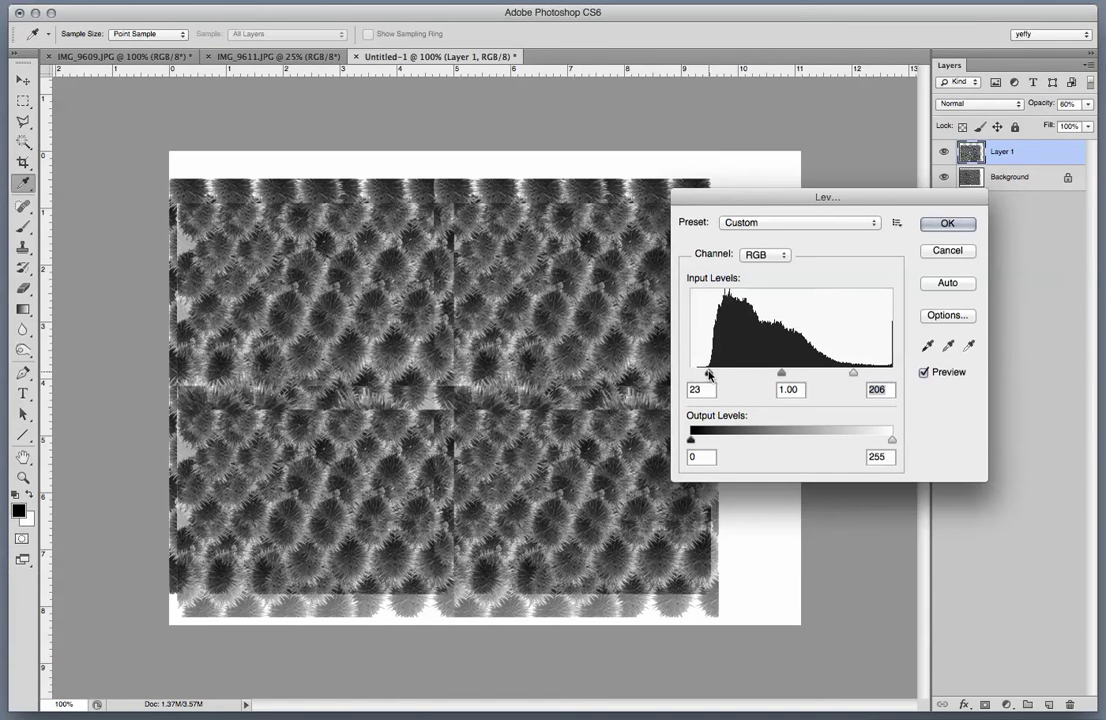
pyautogui.click(946, 224)
pyautogui.press('v')
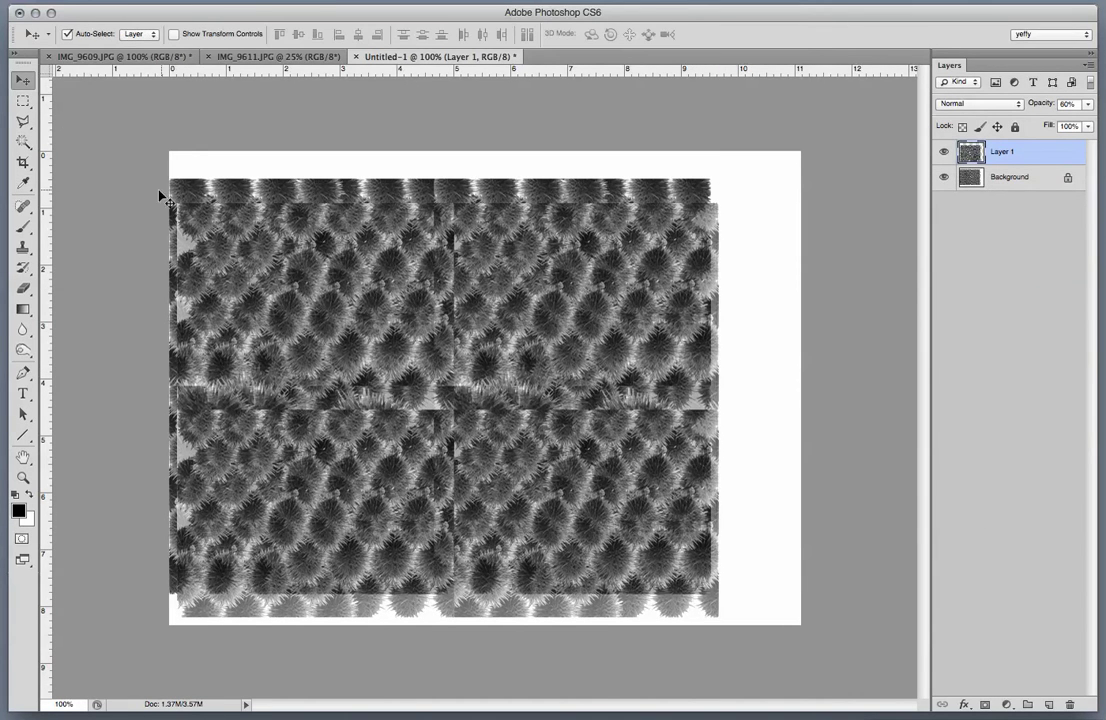
# Flatten all layers including Background and fill the pattern's interior selection with white.
pyautogui.click(24, 101)
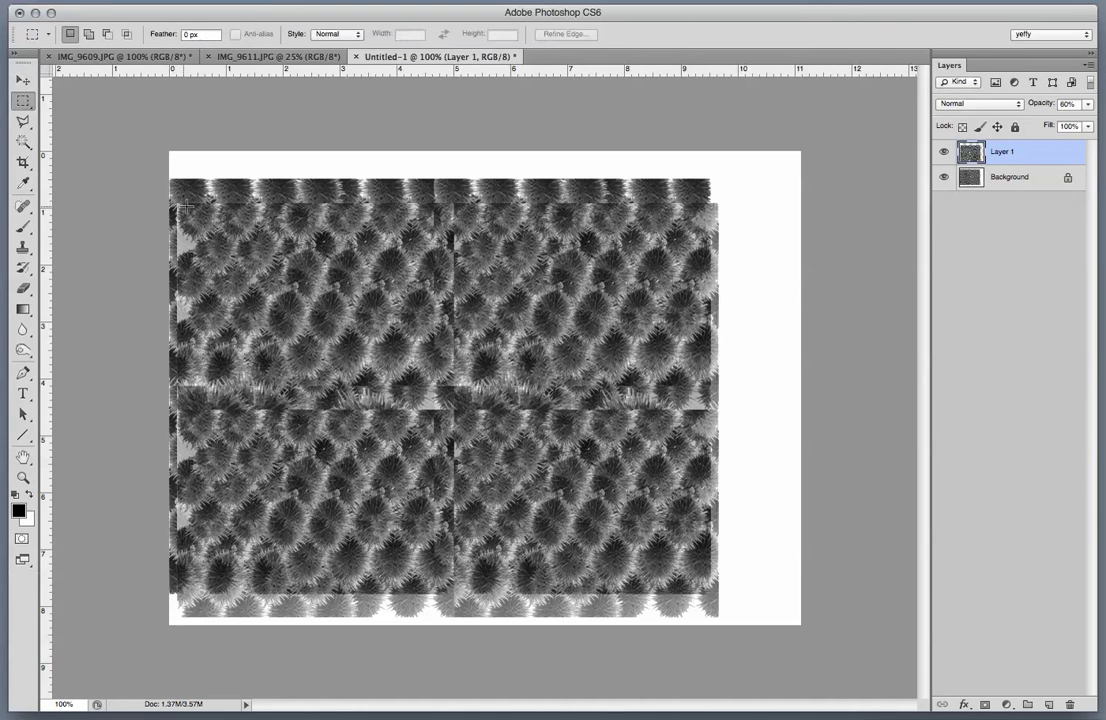
pyautogui.keyDown('shift'); pyautogui.click(1035, 180); pyautogui.keyUp('shift')
pyautogui.rightClick(1021, 164)
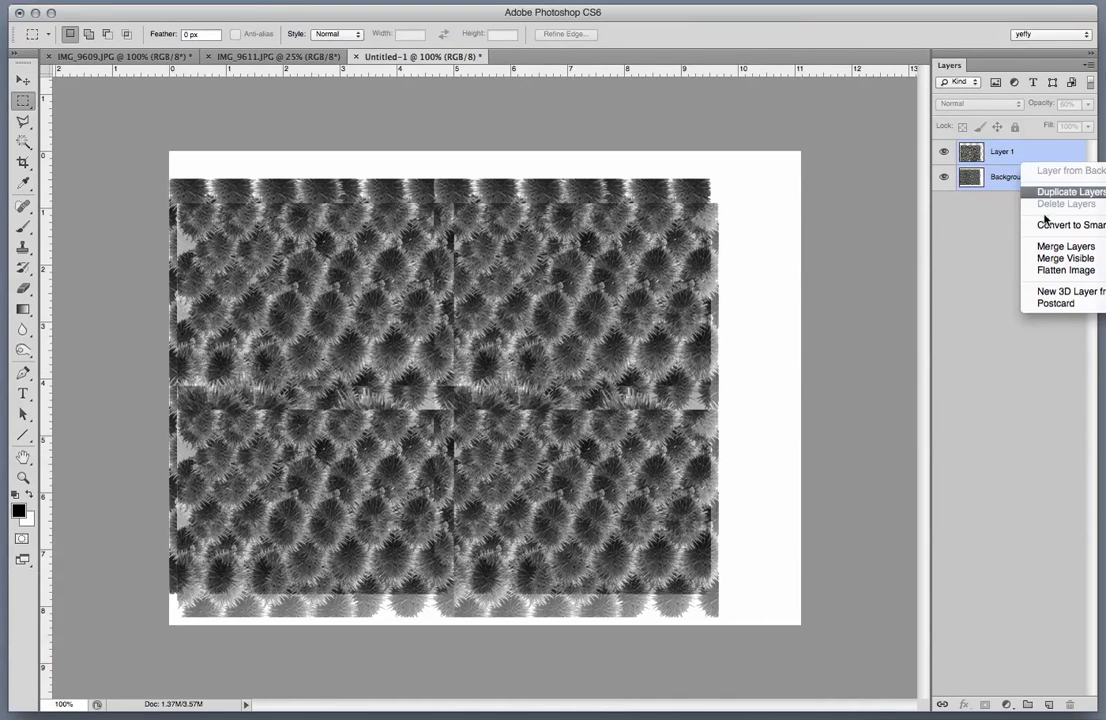
pyautogui.click(1052, 270)
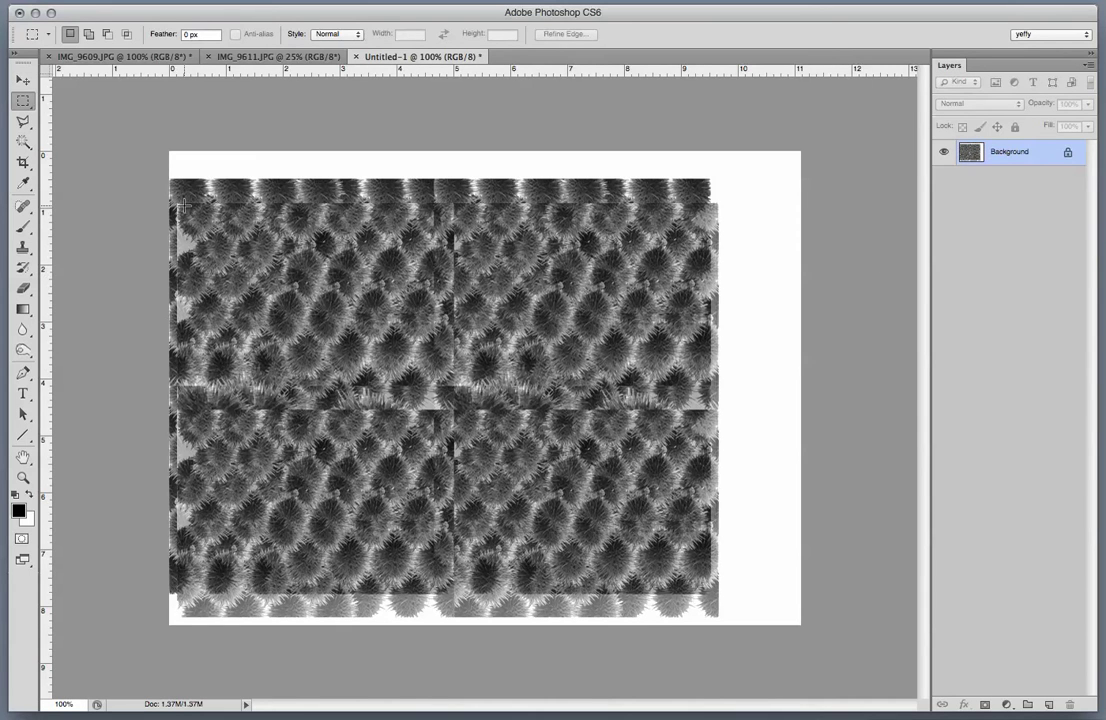
pyautogui.moveTo(184, 205); pyautogui.dragTo(698, 583)
pyautogui.press('BackSpace')
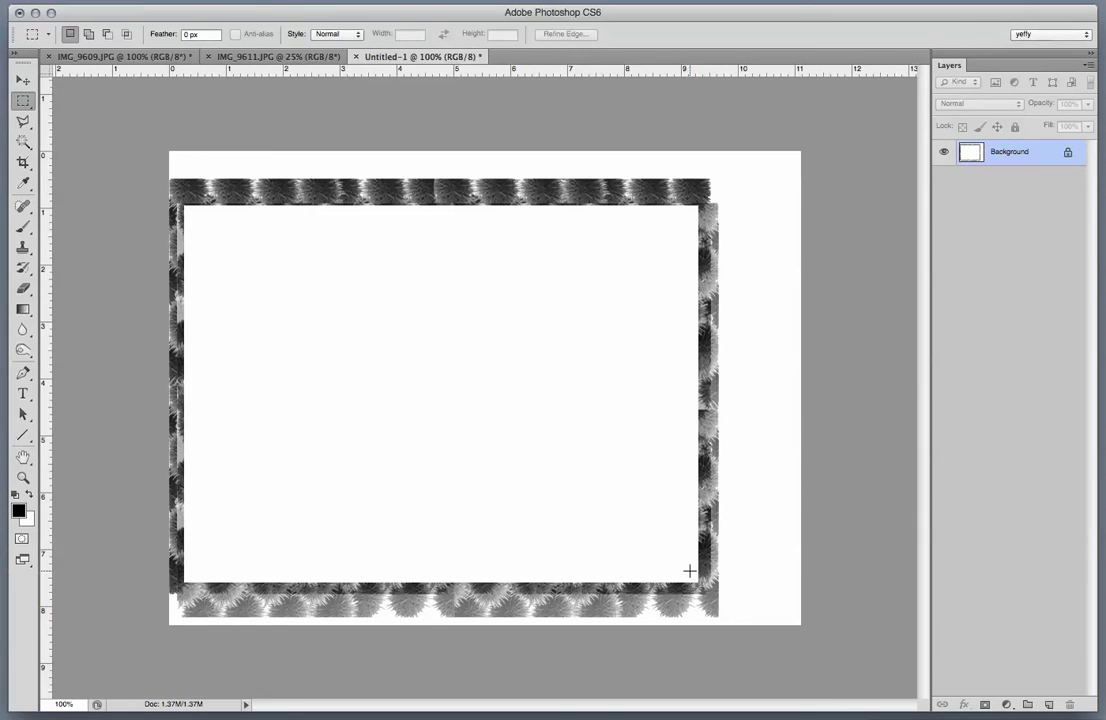
# Attempt a 100% fill of the canvas, dismiss the failure alert, and paste the texture as Layer 1.
pyautogui.press('super+a')
pyautogui.hotkey('shift', 'BackSpace')
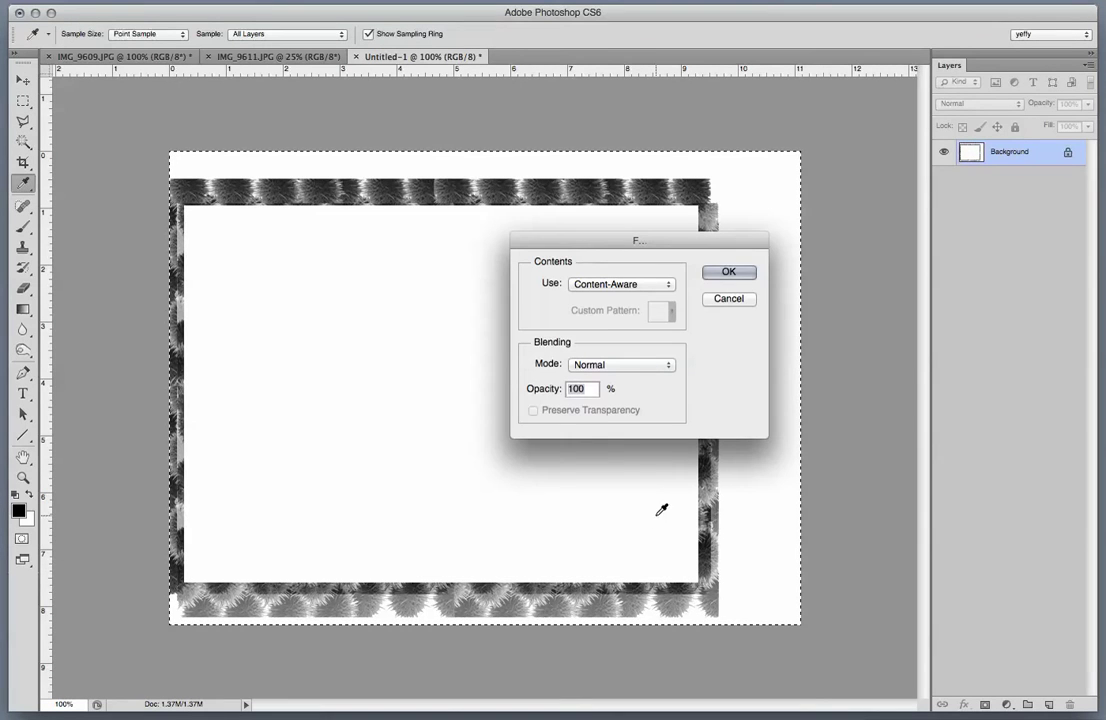
pyautogui.press('BackSpace')
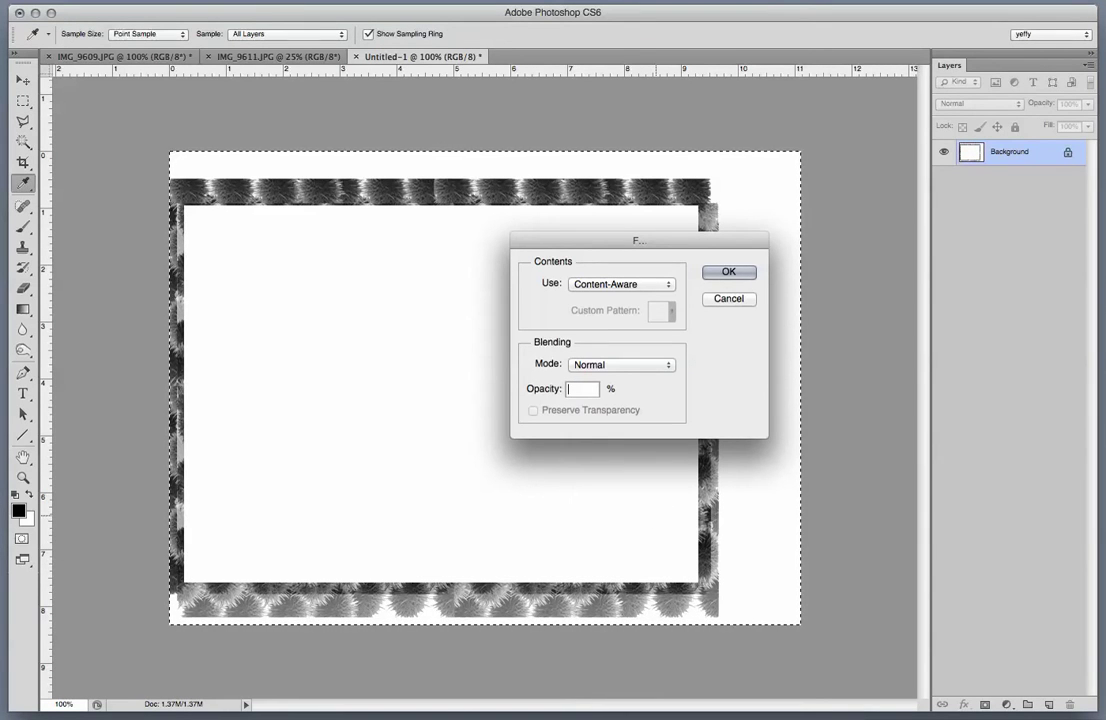
pyautogui.write('100')
pyautogui.press('Return')
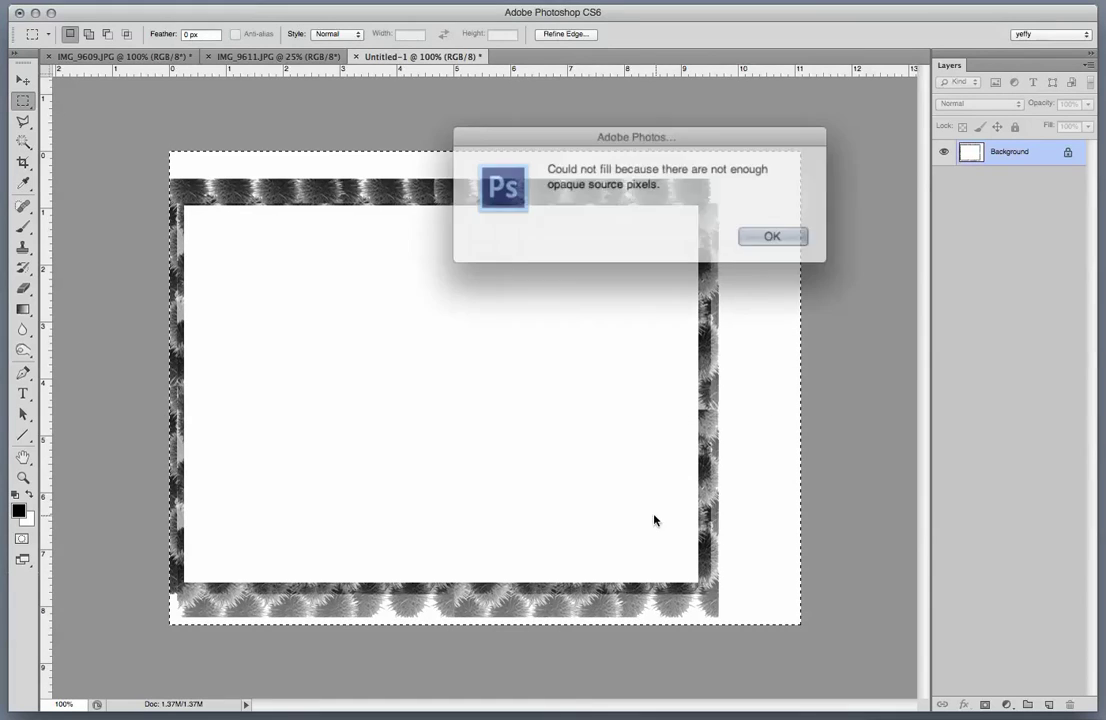
pyautogui.click(757, 231)
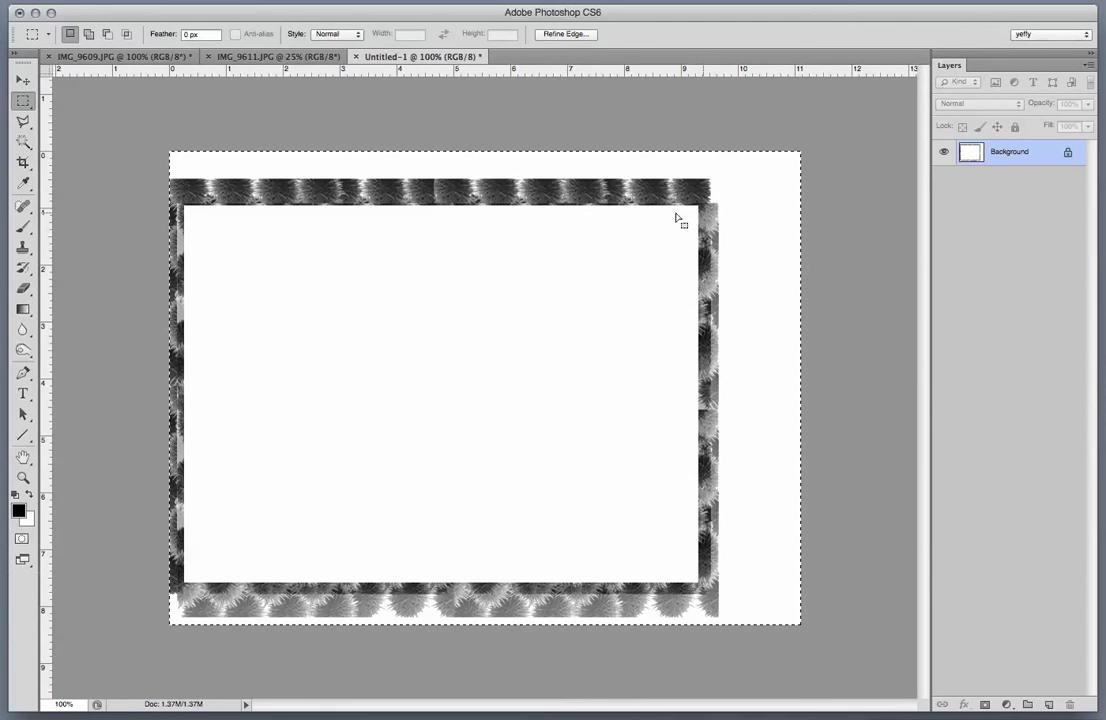
pyautogui.press('super+v')
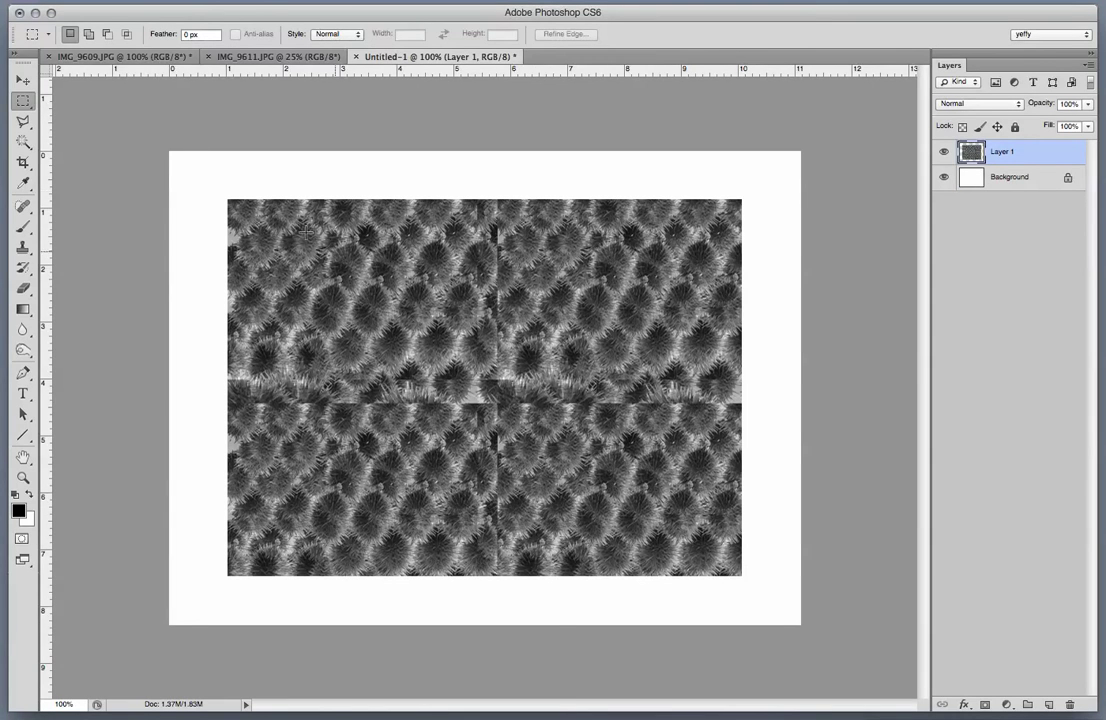
# Heal the vertical seam and the seam crossing with the Spot Healing Brush.
pyautogui.click(22, 206)
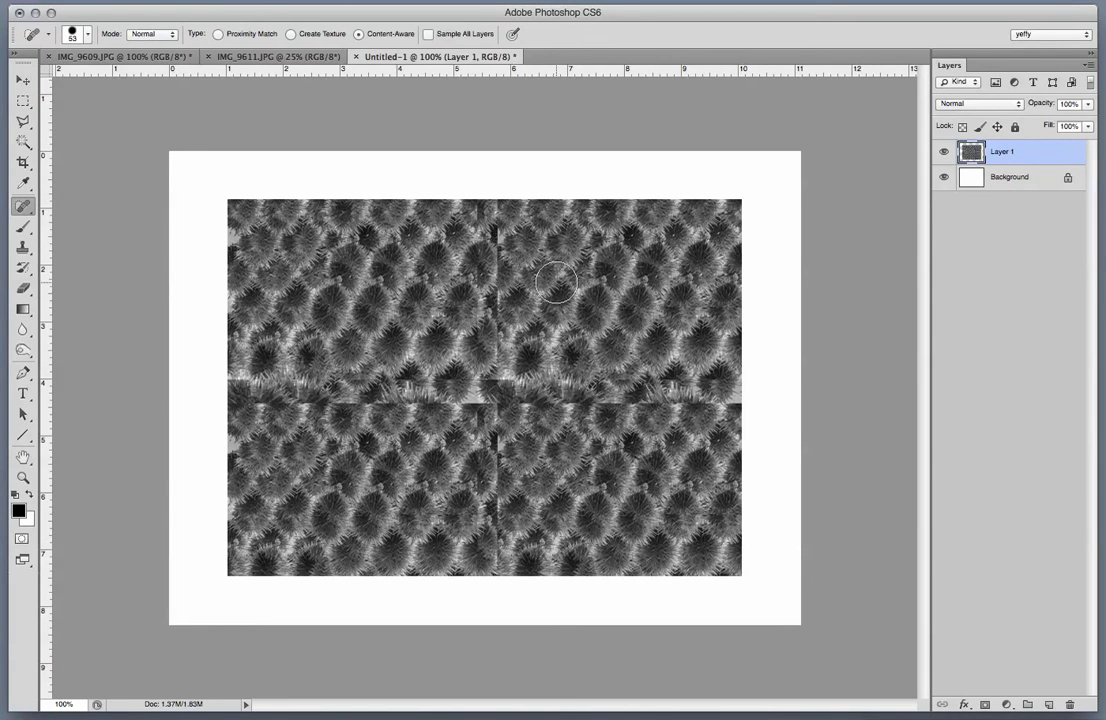
pyautogui.moveTo(500, 202); pyautogui.dragTo(500, 325)
pyautogui.click(497, 292)
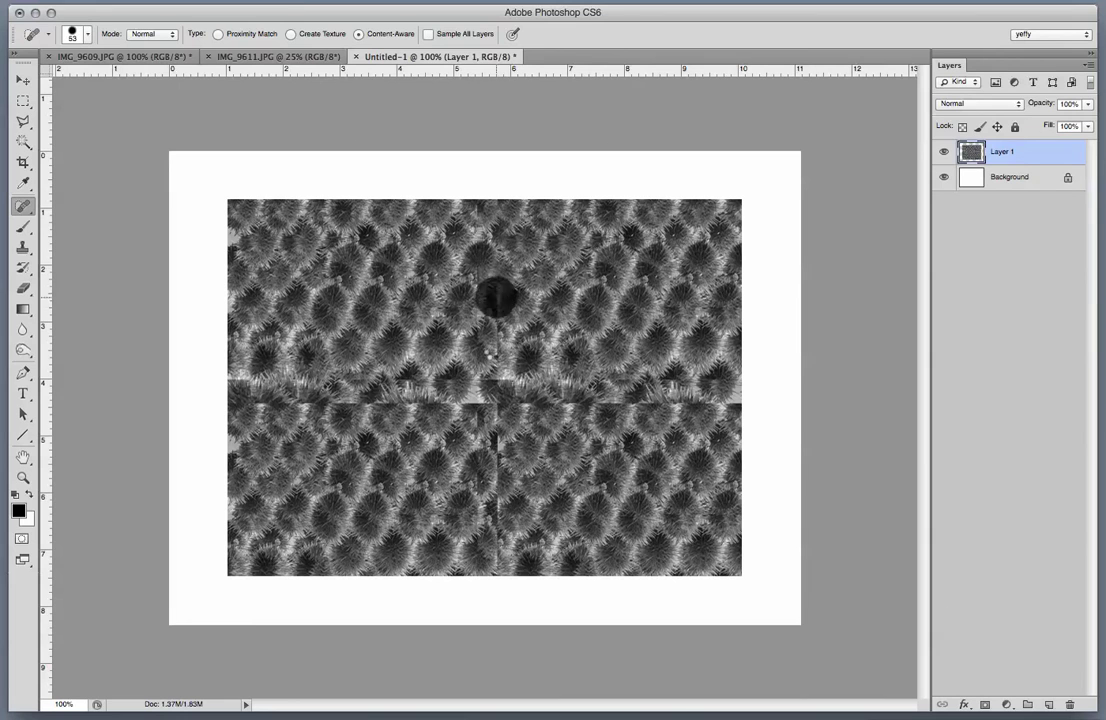
pyautogui.click(471, 393)
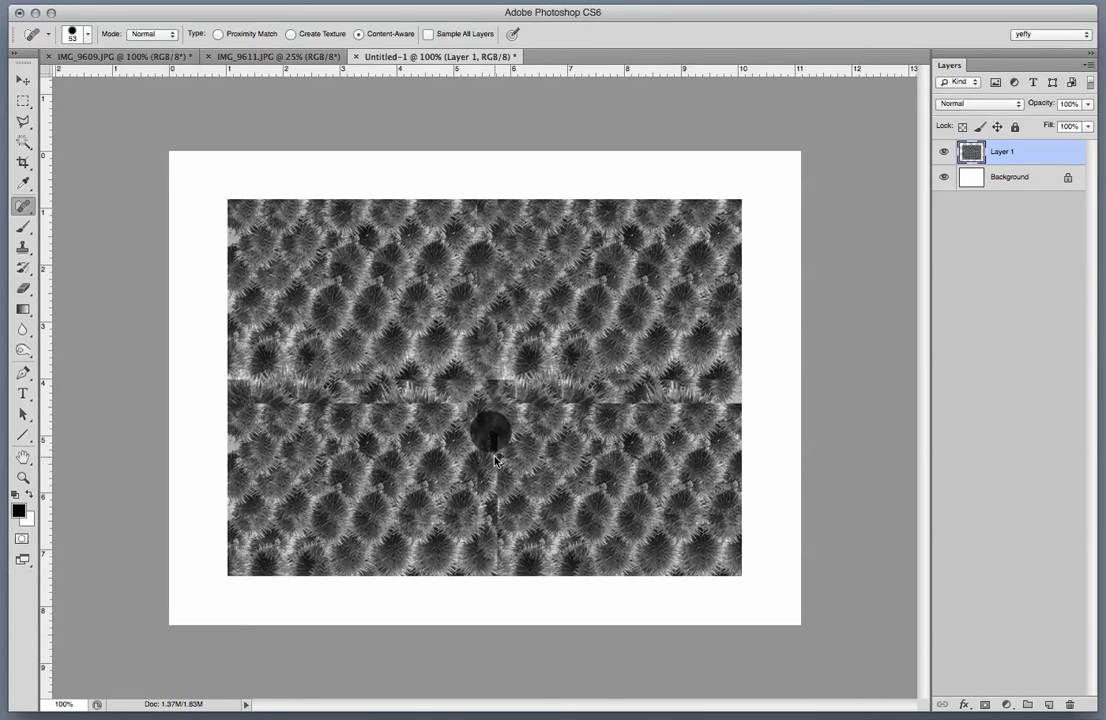
pyautogui.moveTo(494, 528)
pyautogui.mouseDown()
pyautogui.moveTo(494, 518)
pyautogui.moveTo(506, 542)
pyautogui.mouseUp()
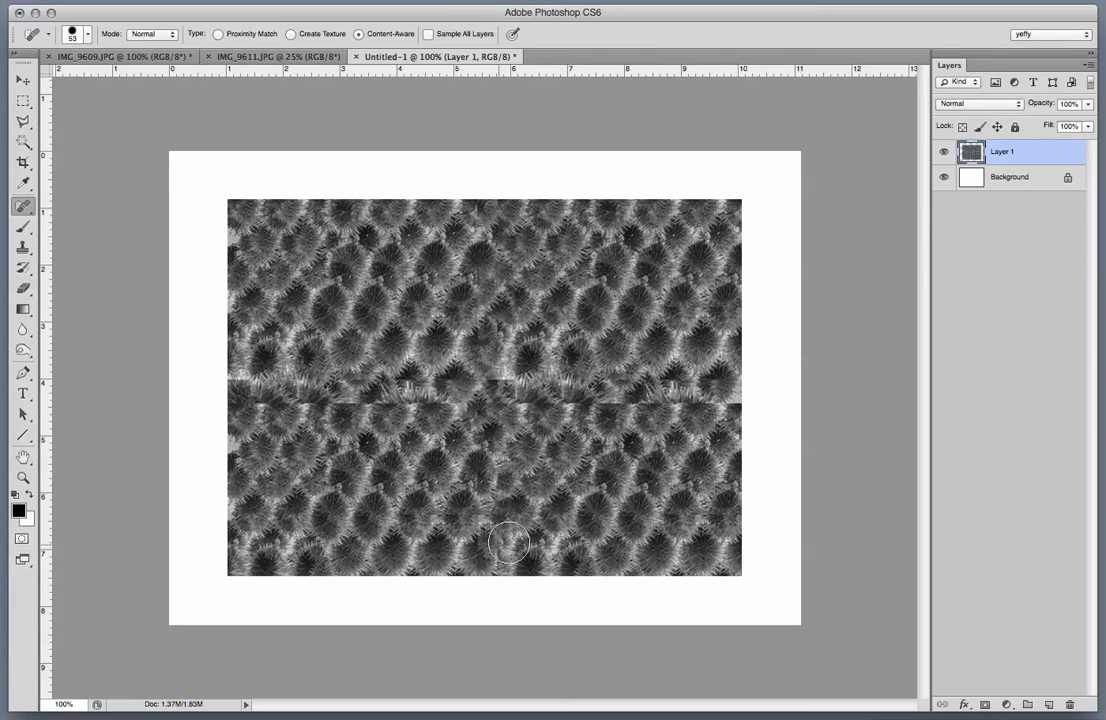
# Heal along the horizontal seam and the leftover spots near the centre and bottom edge.
pyautogui.click(642, 402)
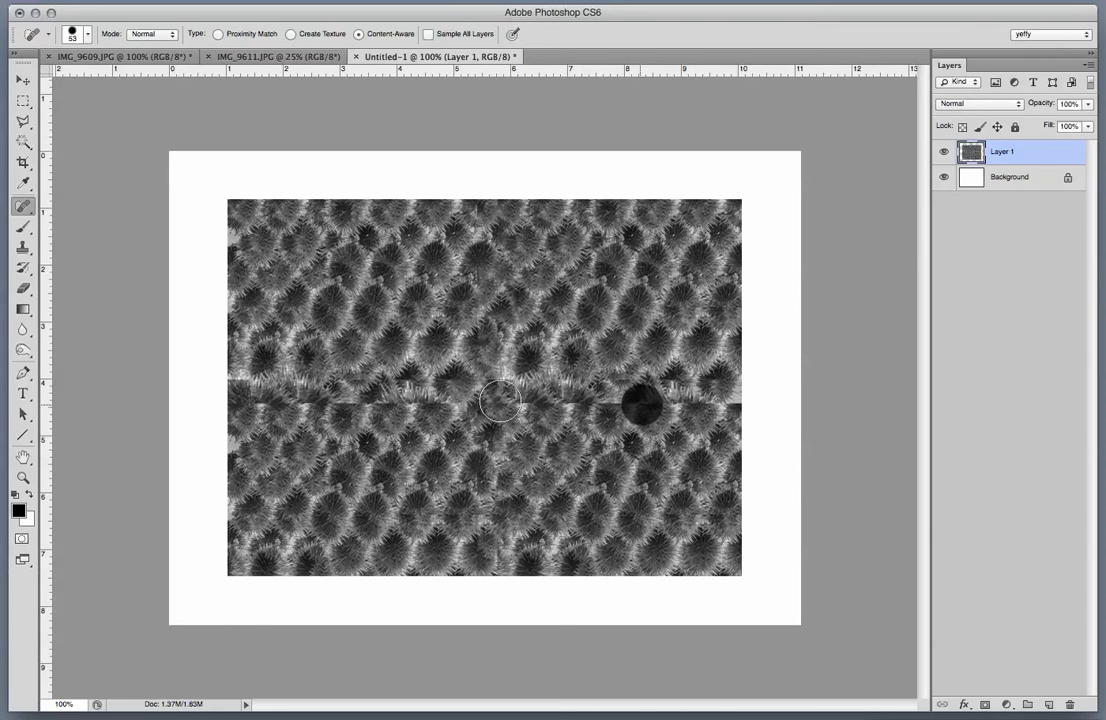
pyautogui.click(360, 398)
pyautogui.click(308, 388)
pyautogui.click(721, 403)
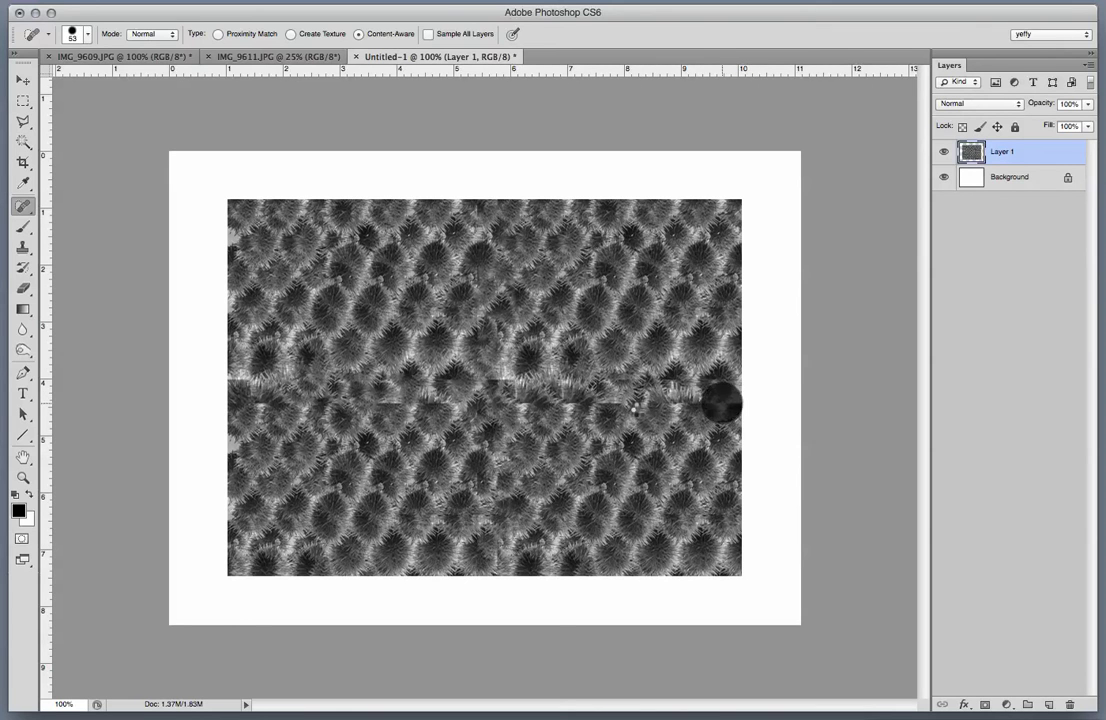
pyautogui.click(600, 397)
pyautogui.click(573, 402)
pyautogui.click(532, 405)
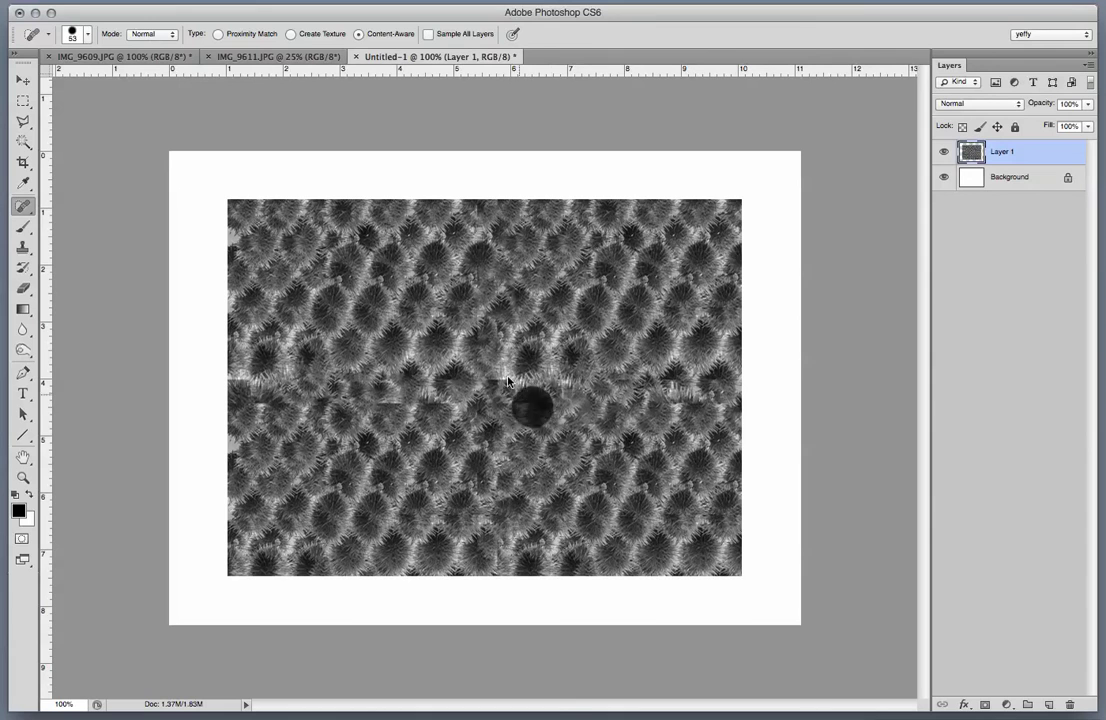
pyautogui.click(506, 377)
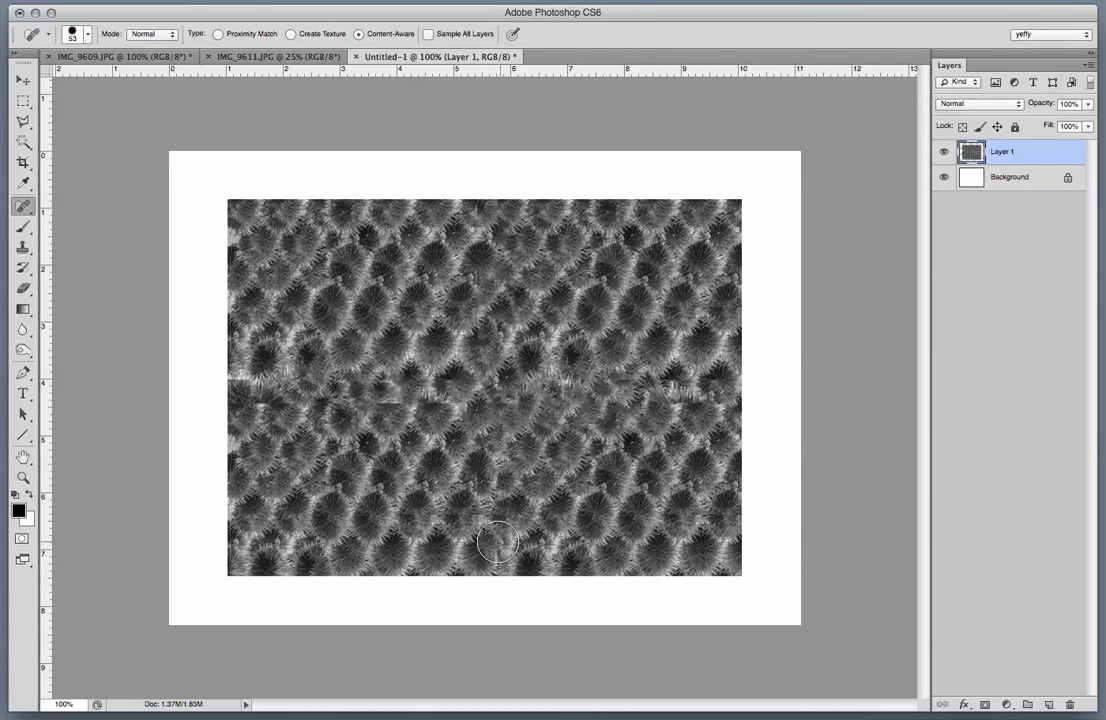
pyautogui.click(497, 542)
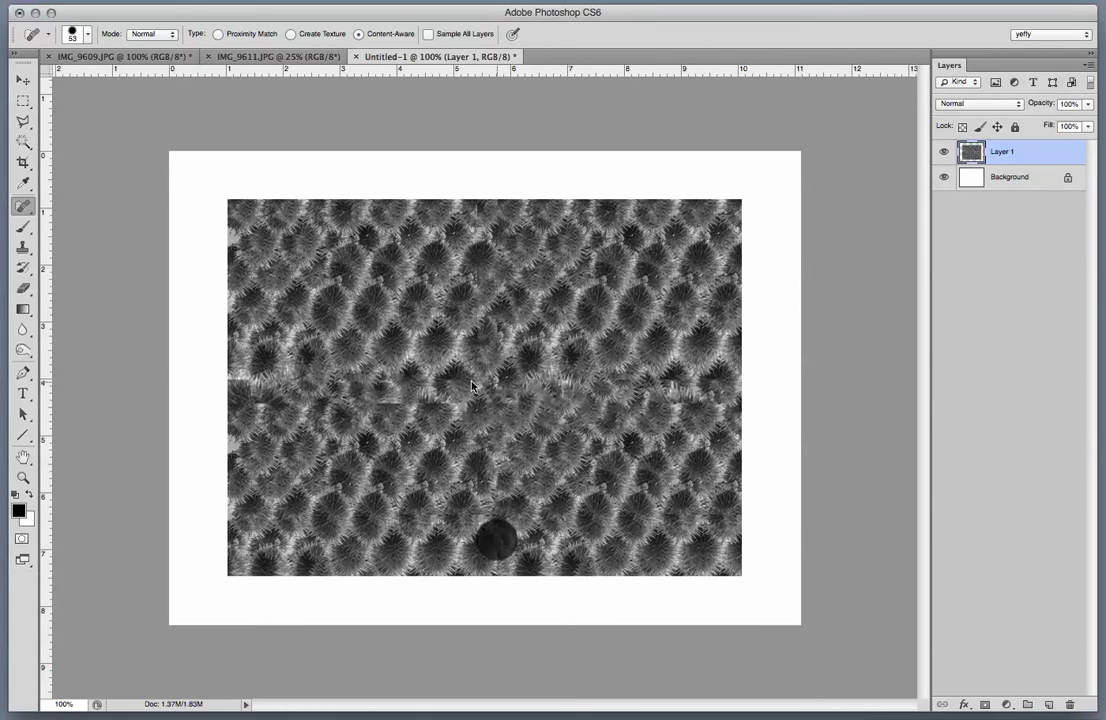
pyautogui.click(22, 79)
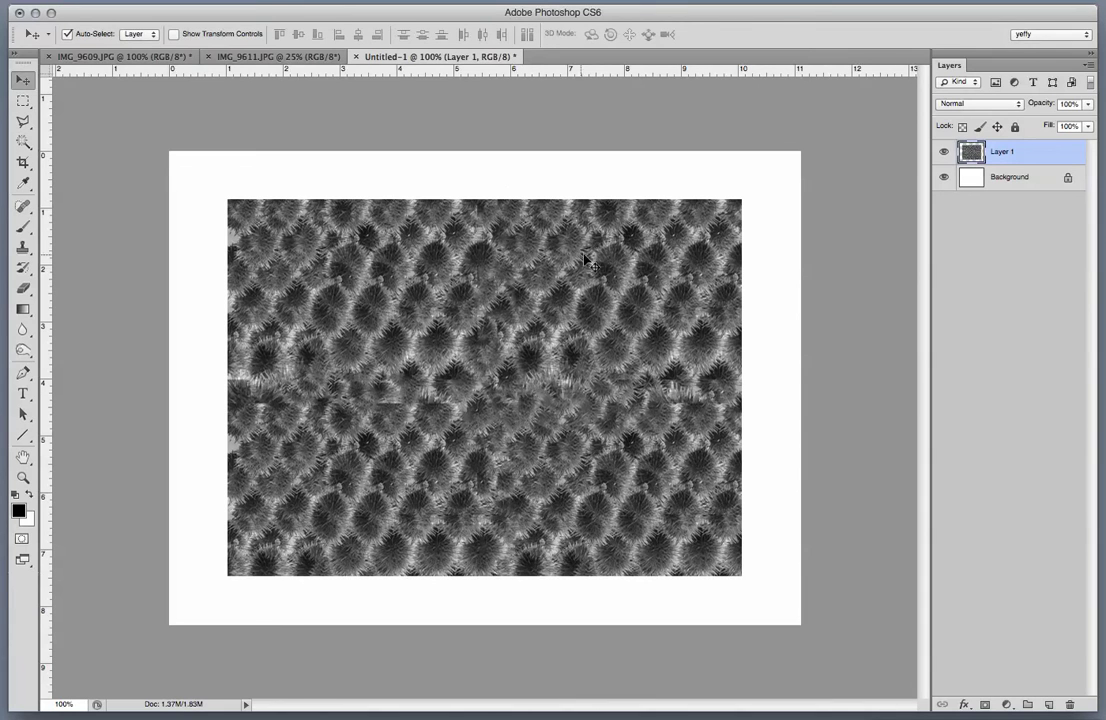
pyautogui.press('super+t')
# Scale Layer 1 to about 73%, rotate it 90°, and move it toward the page's left.
pyautogui.moveTo(741, 577); pyautogui.dragTo(604, 474)
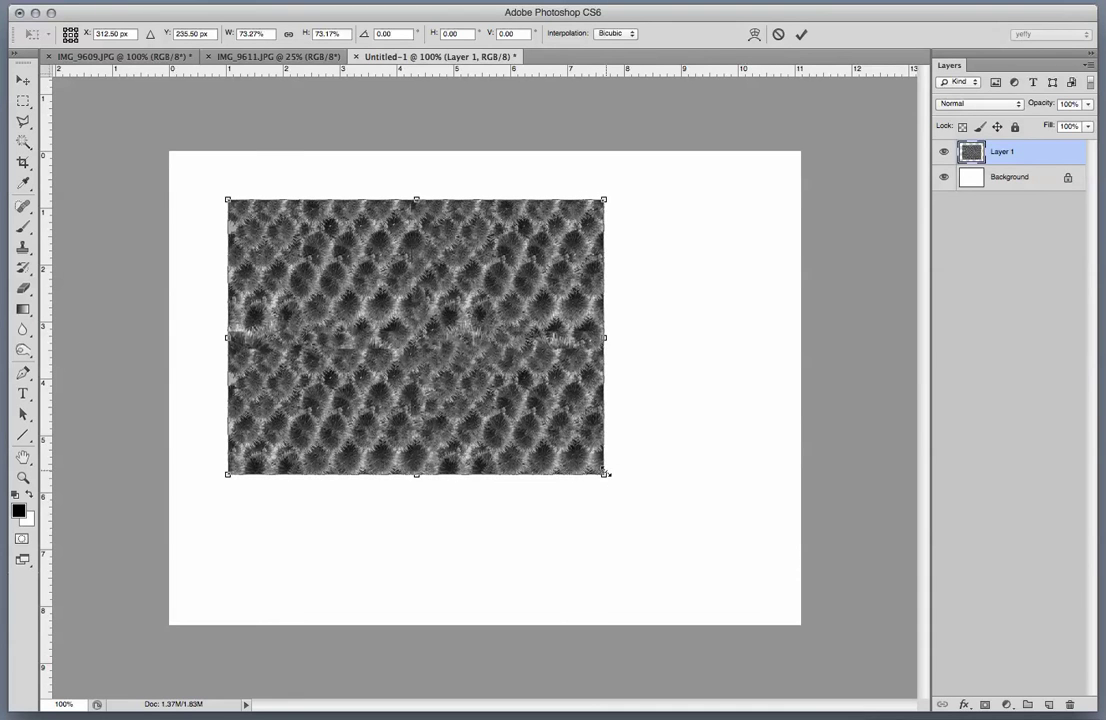
pyautogui.click(665, 485)
pyautogui.moveTo(478, 573); pyautogui.dragTo(299, 540)
pyautogui.moveTo(465, 397); pyautogui.dragTo(710, 428)
# Commit the transform and flip the copied texture horizontally.
pyautogui.press('Return')
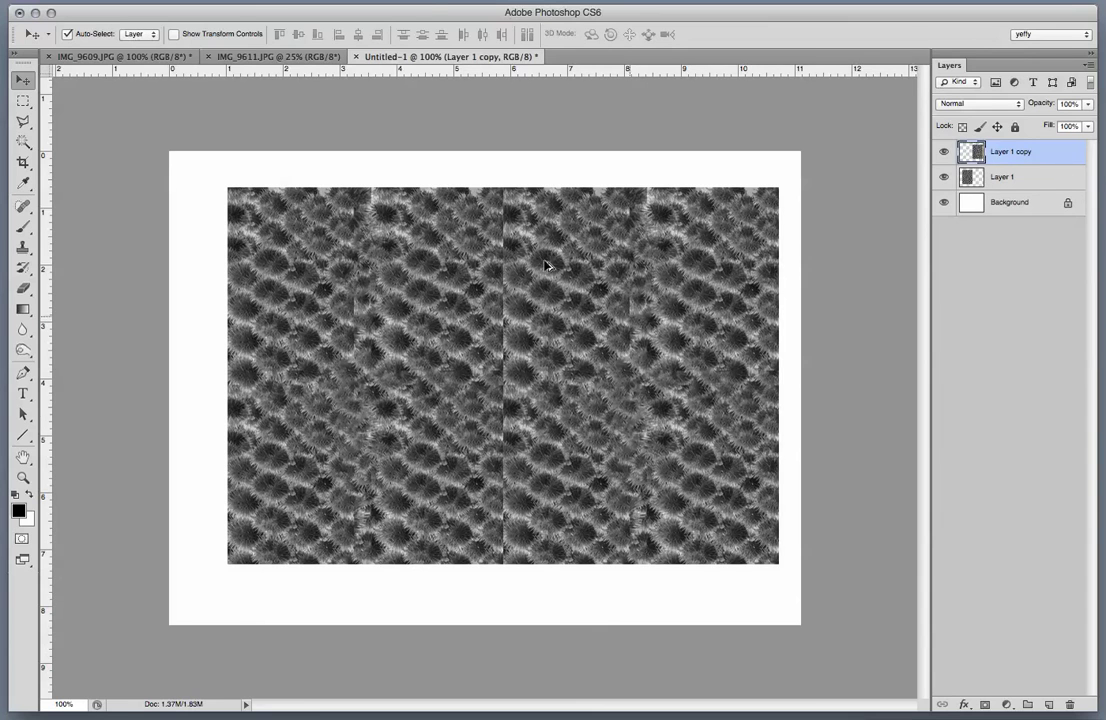
pyautogui.click(50, 0)
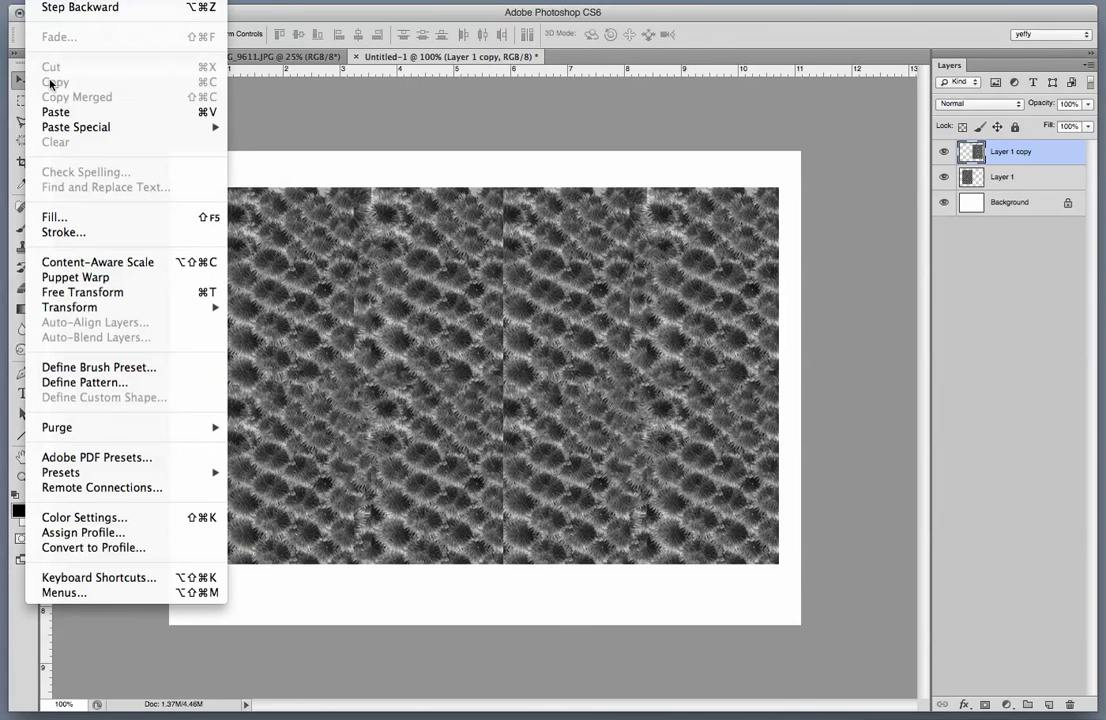
pyautogui.moveTo(90, 307)
pyautogui.click(306, 503)
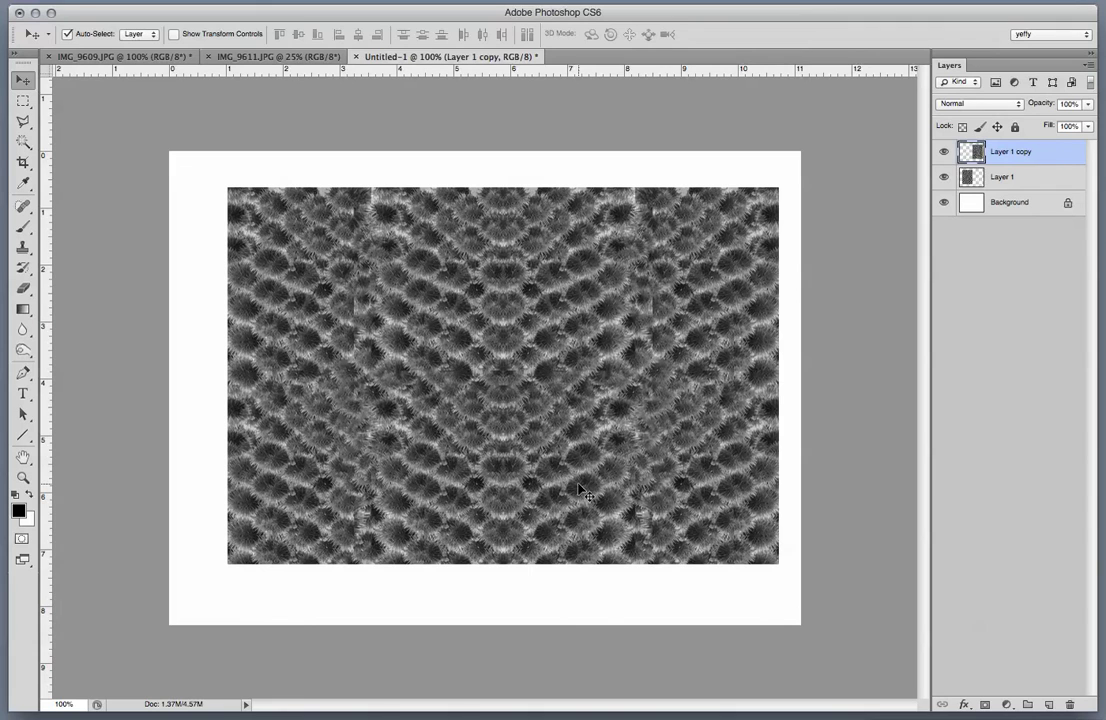
# Merge Layer 1 and Layer 1 copy into a single texture layer.
pyautogui.keyDown('shift'); pyautogui.click(1003, 177); pyautogui.keyUp('shift')
pyautogui.rightClick(1013, 178)
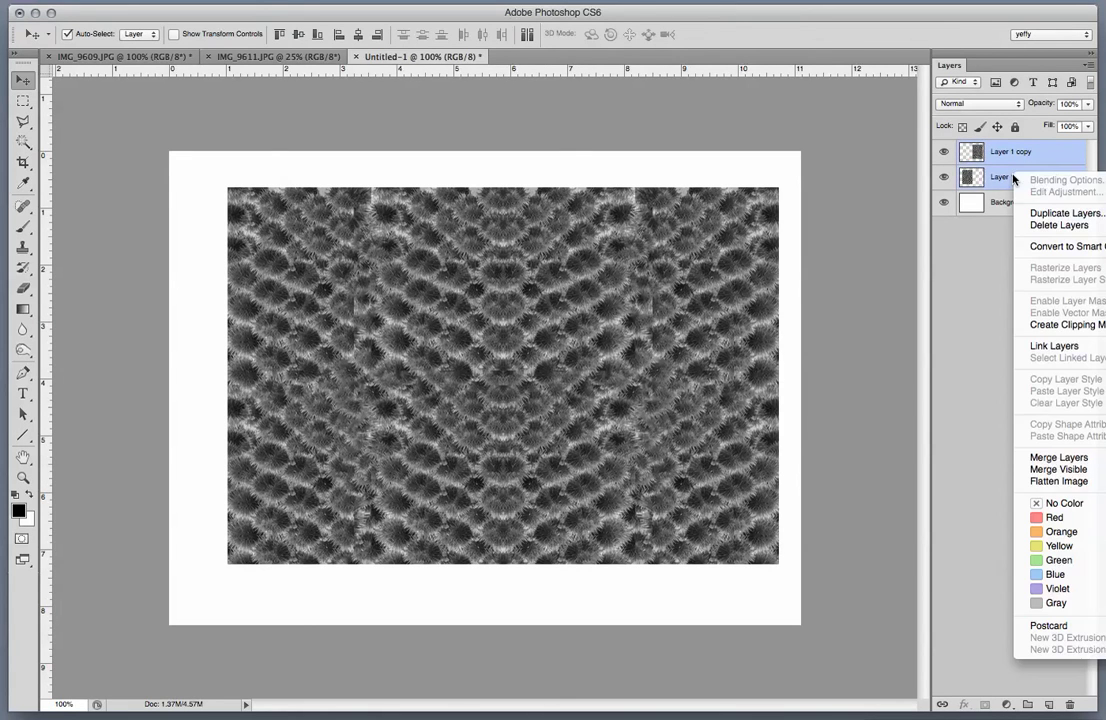
pyautogui.click(1058, 457)
# Duplicate the merged texture, flip the copy vertically, and align it with the layer beneath.
pyautogui.moveTo(398, 362)
pyautogui.mouseDown()
pyautogui.moveTo(388, 348)
pyautogui.moveTo(390, 358)
pyautogui.mouseUp()
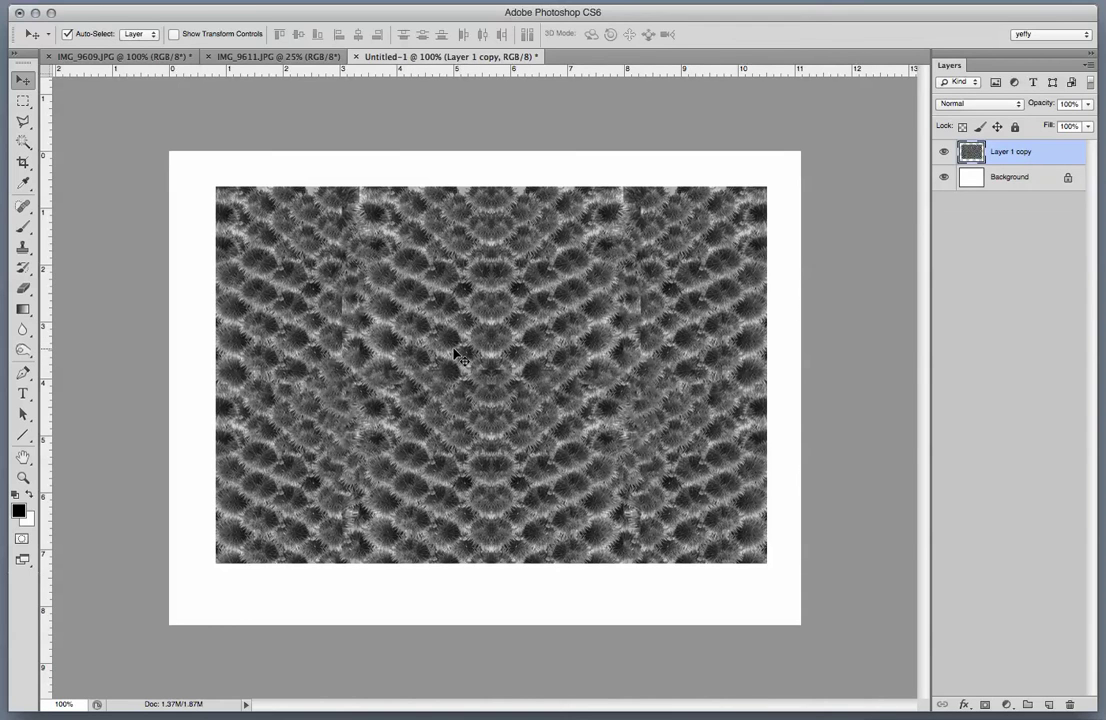
pyautogui.moveTo(455, 351); pyautogui.dragTo(461, 363)
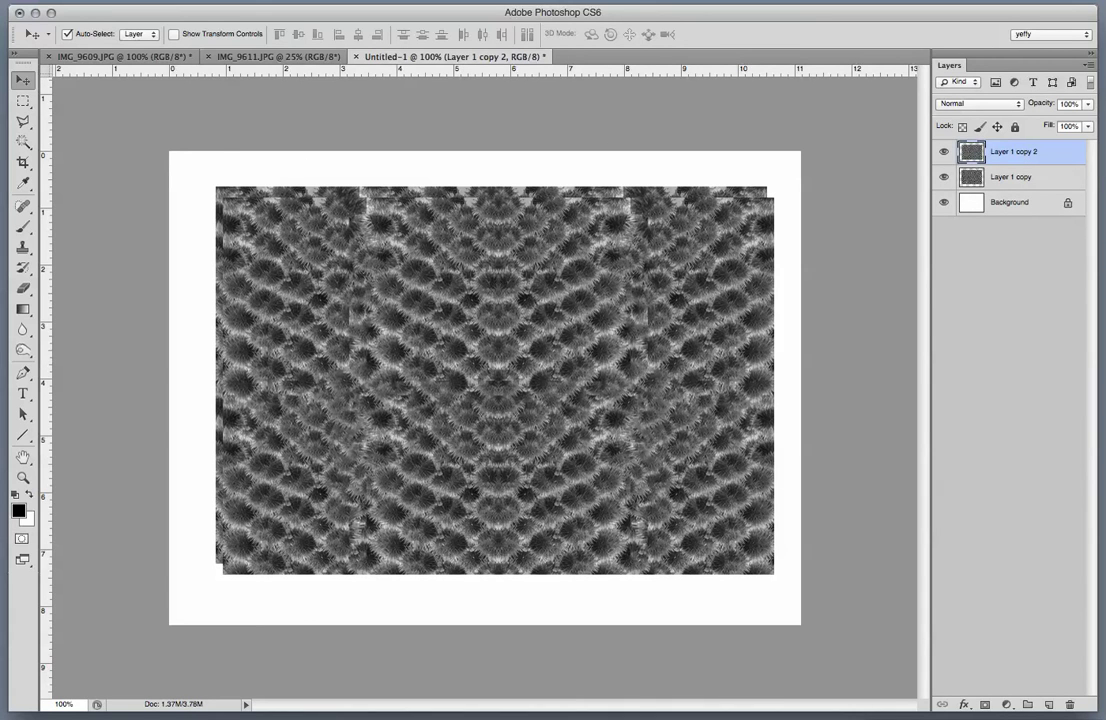
pyautogui.click(45, 0)
pyautogui.moveTo(90, 307)
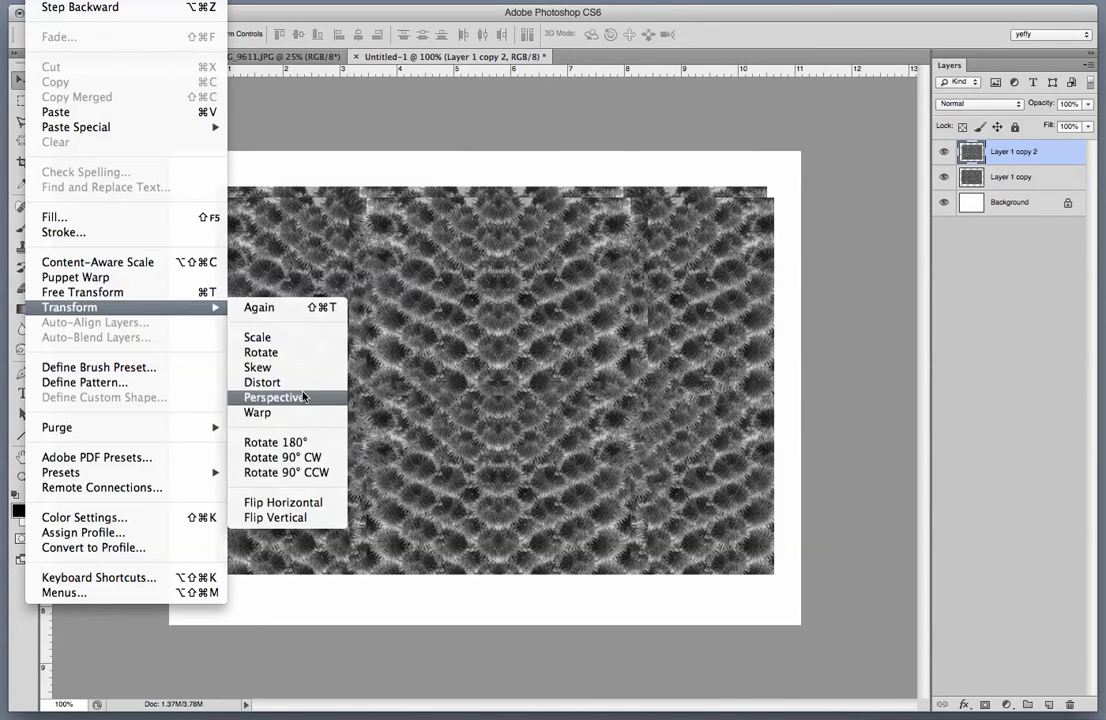
pyautogui.click(275, 518)
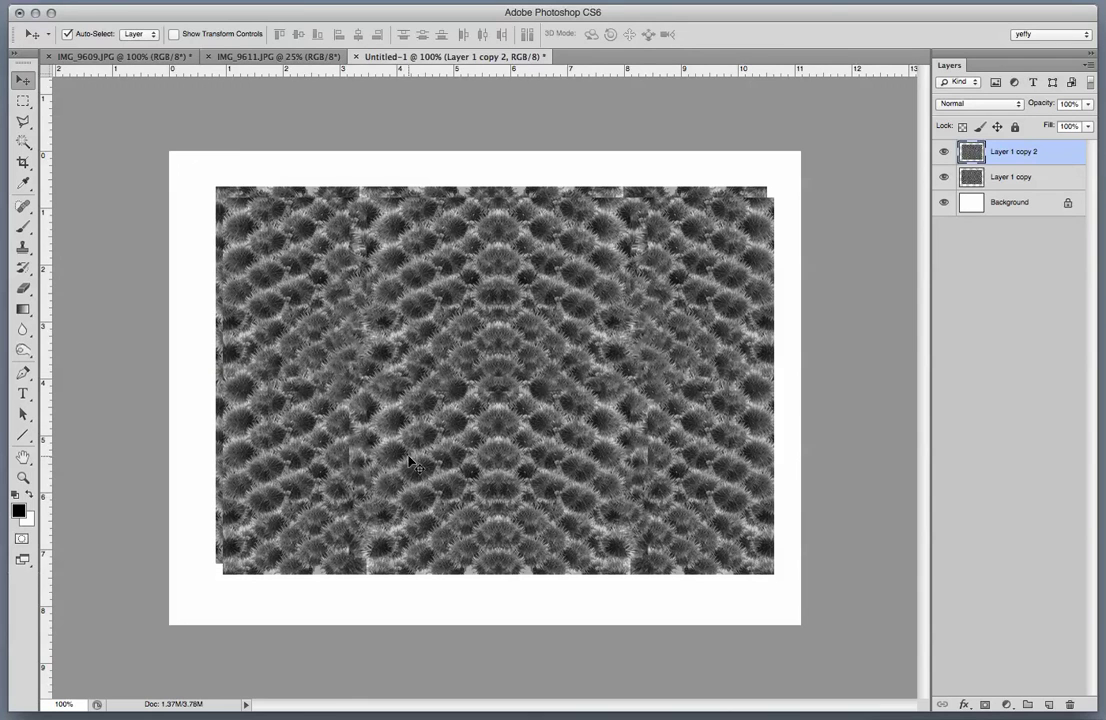
pyautogui.moveTo(409, 460); pyautogui.dragTo(404, 451)
# Invert the top copy, set its opacity to 30%, and open Levels.
pyautogui.press('6')
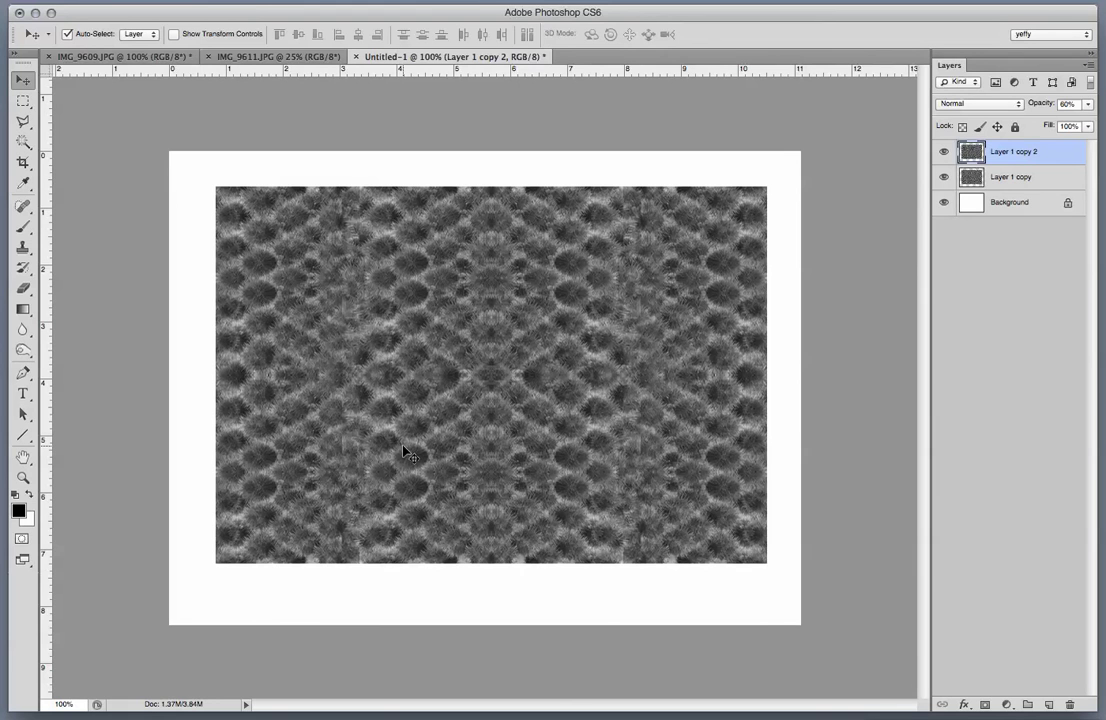
pyautogui.press('super+i')
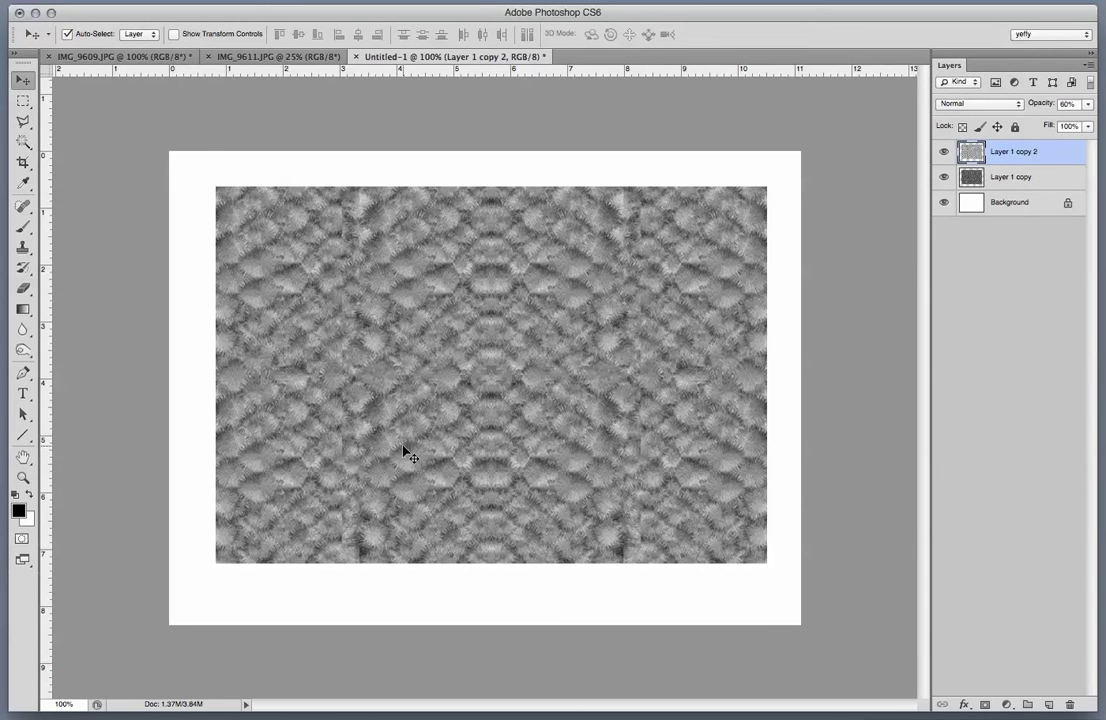
pyautogui.press('3')
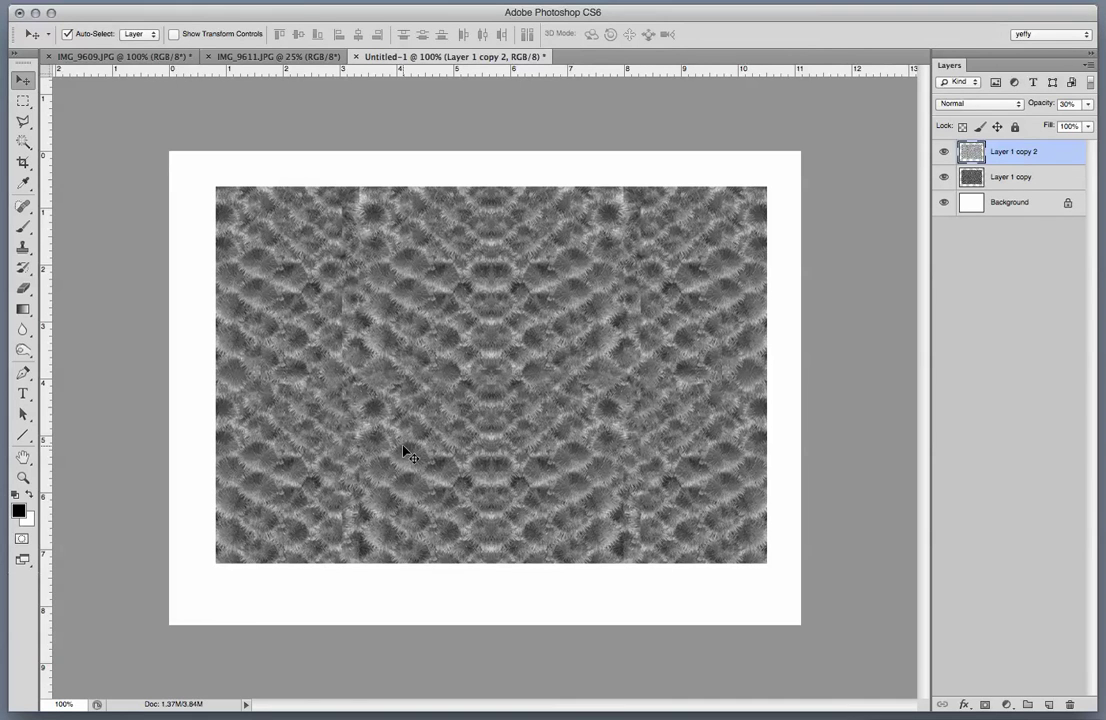
pyautogui.press('2')
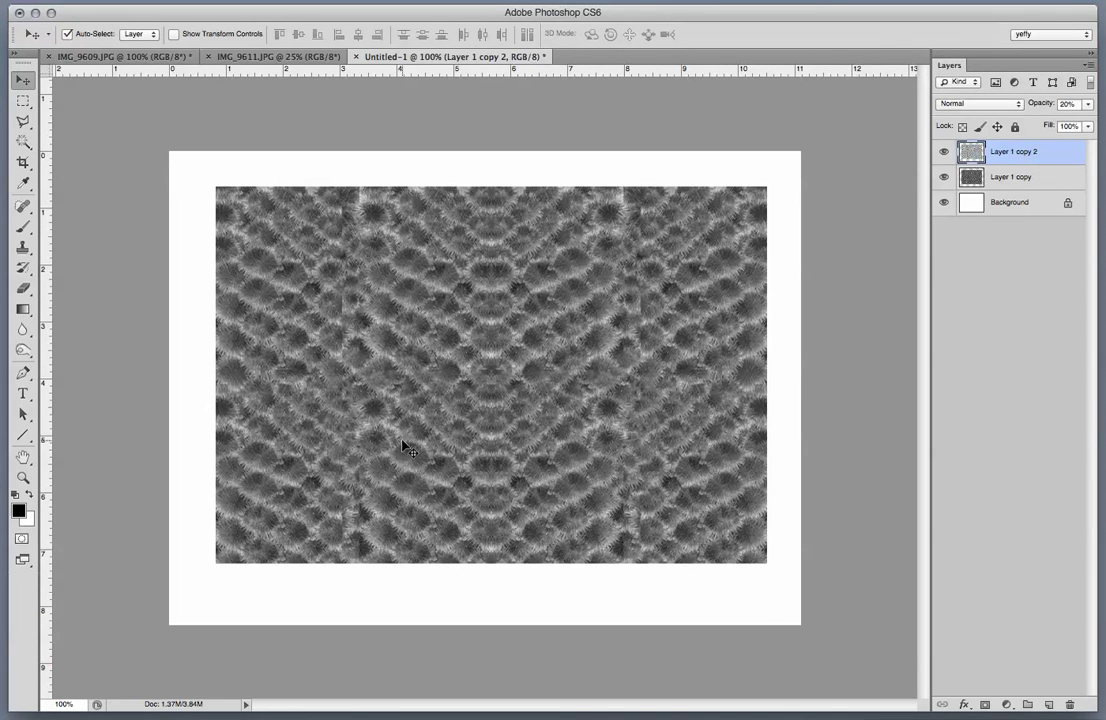
pyautogui.press('3')
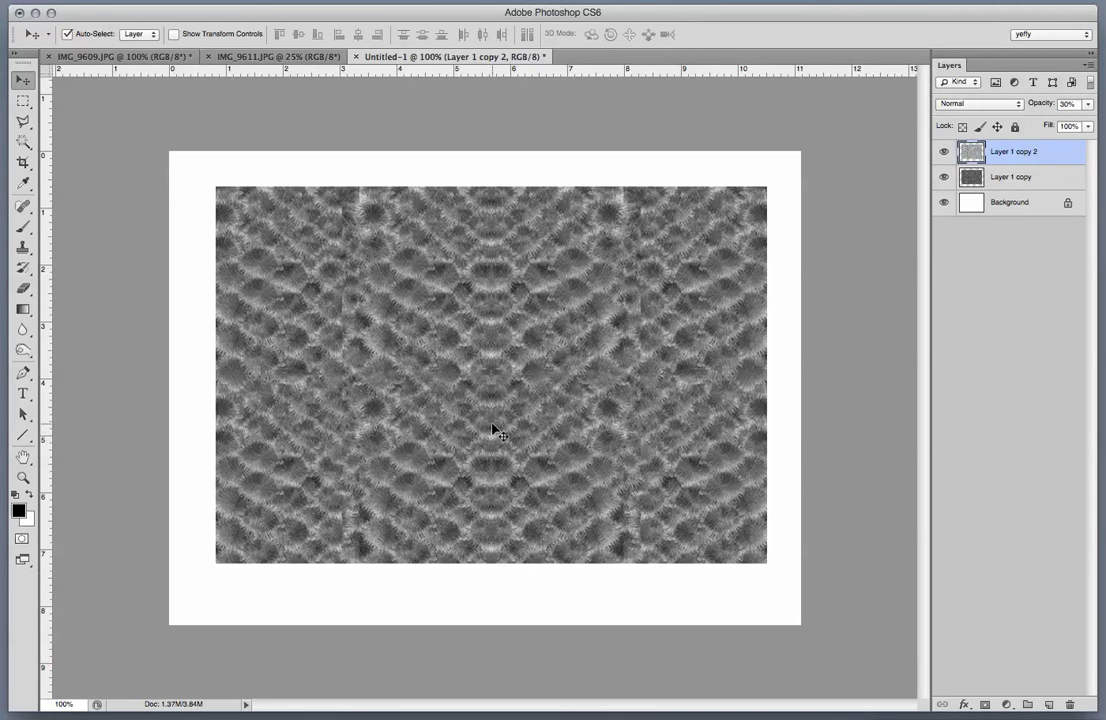
pyautogui.press('super+l')
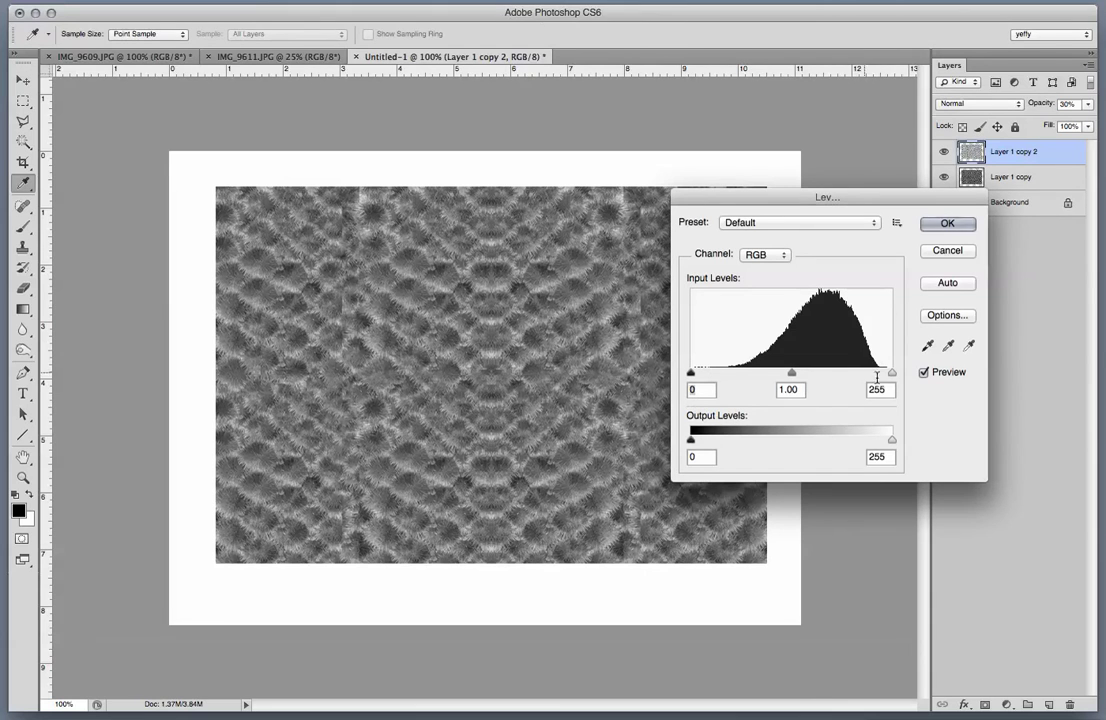
# Apply Levels with the white input at 225 and a raised black input to darken the texture.
pyautogui.moveTo(890, 373); pyautogui.dragTo(868, 372)
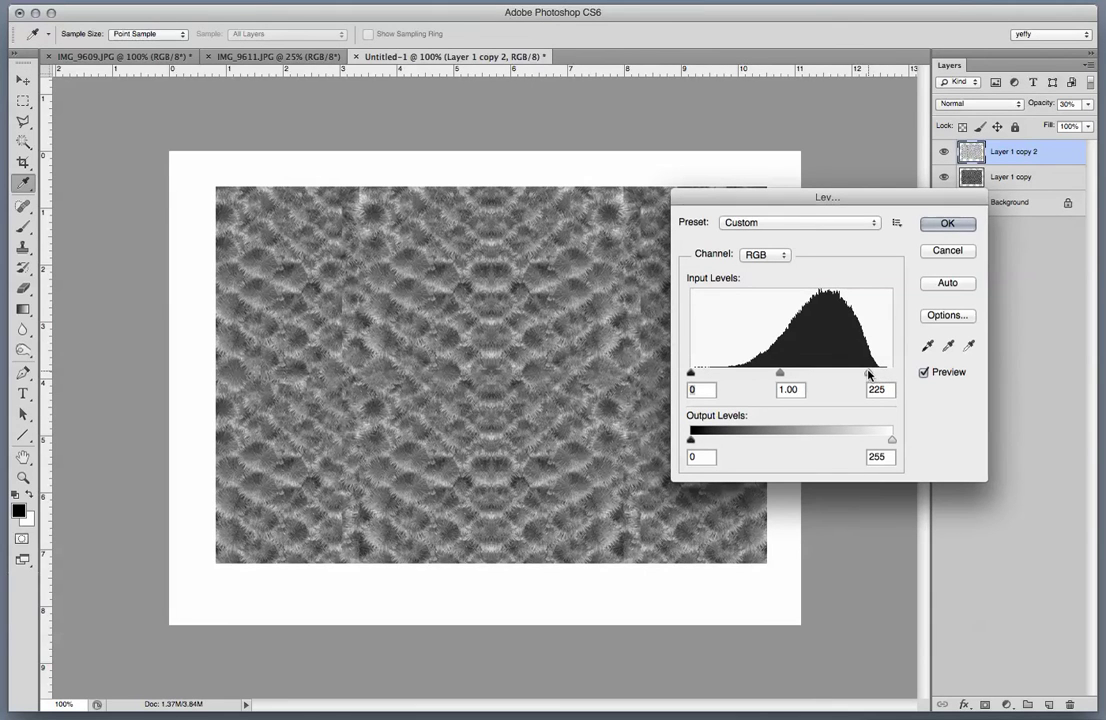
pyautogui.moveTo(692, 373); pyautogui.dragTo(785, 373)
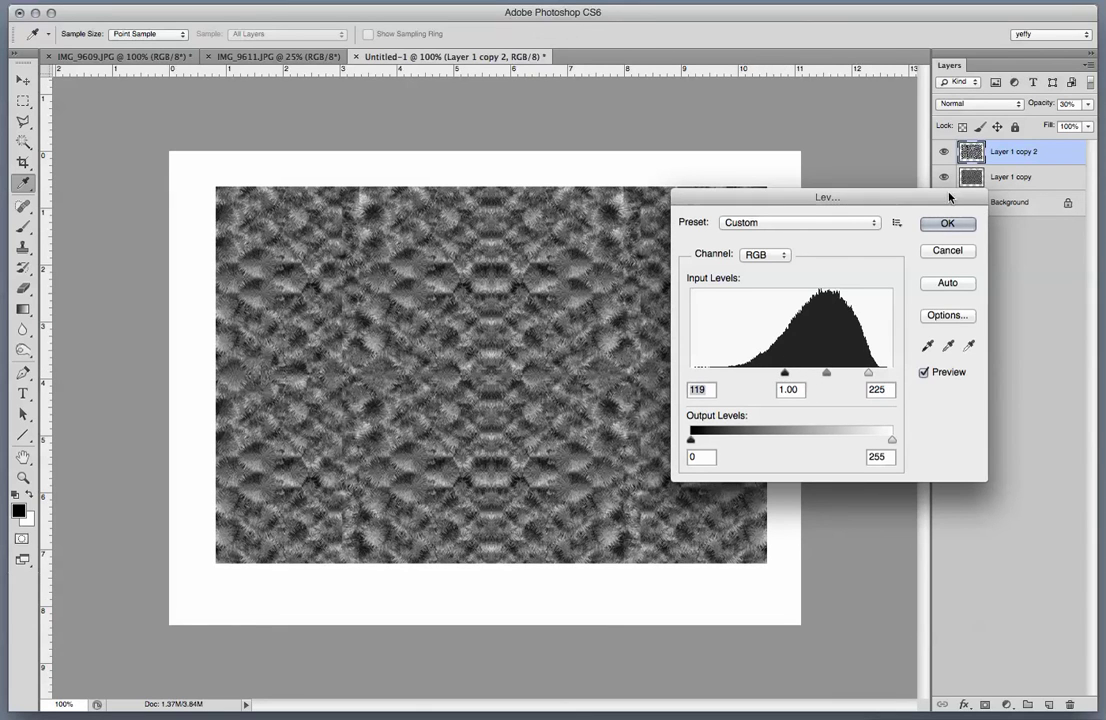
pyautogui.click(947, 223)
# Nudge the Layer 1 copy 2 pattern down, then back up slightly to narrow the pale strip.
pyautogui.press('v')
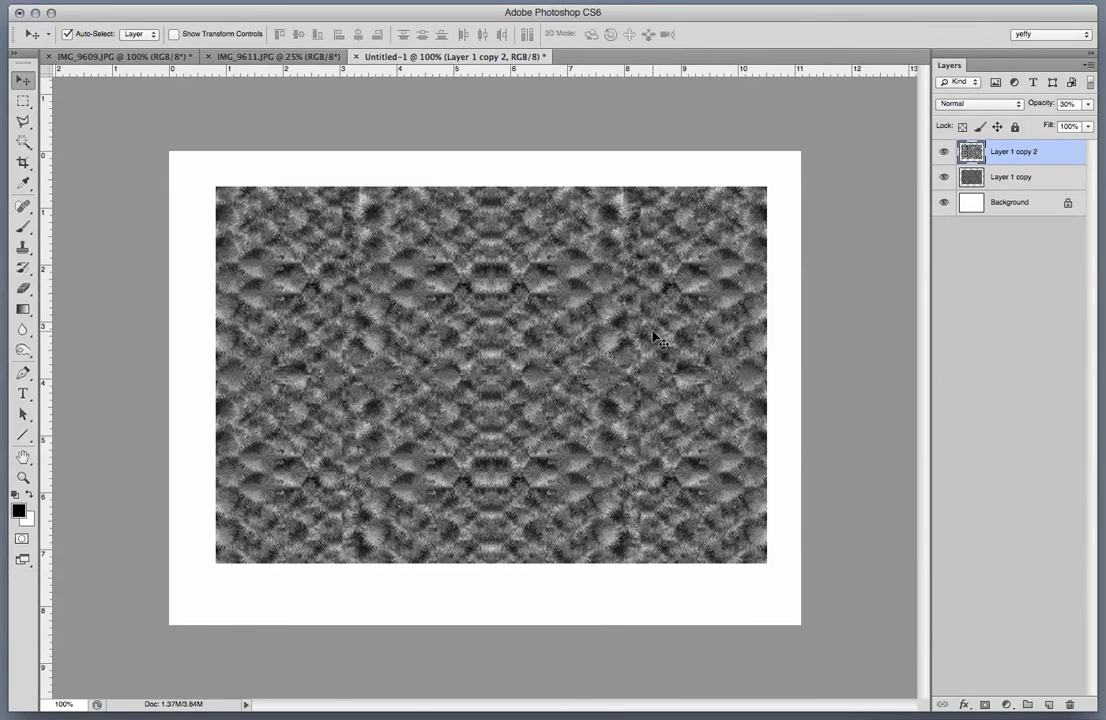
pyautogui.hotkey('shift', 'Down')
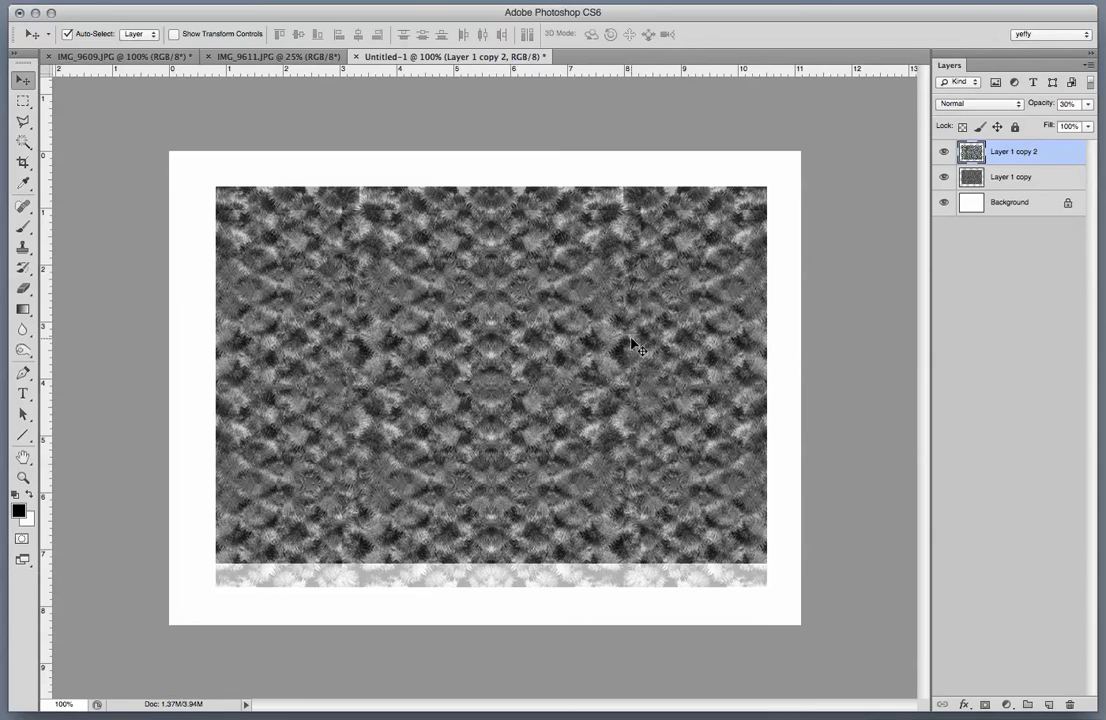
pyautogui.press('Up')
pyautogui.press('Up')
pyautogui.press('Up')
pyautogui.press('Up')
pyautogui.press('Up')
pyautogui.press('Up')
pyautogui.press('Up')
pyautogui.press('Up')
pyautogui.press('Up')
pyautogui.press('Up')
pyautogui.press('Up')
pyautogui.press('Up')
pyautogui.press('Up')
pyautogui.press('Up')
pyautogui.press('Up')
pyautogui.press('Up')
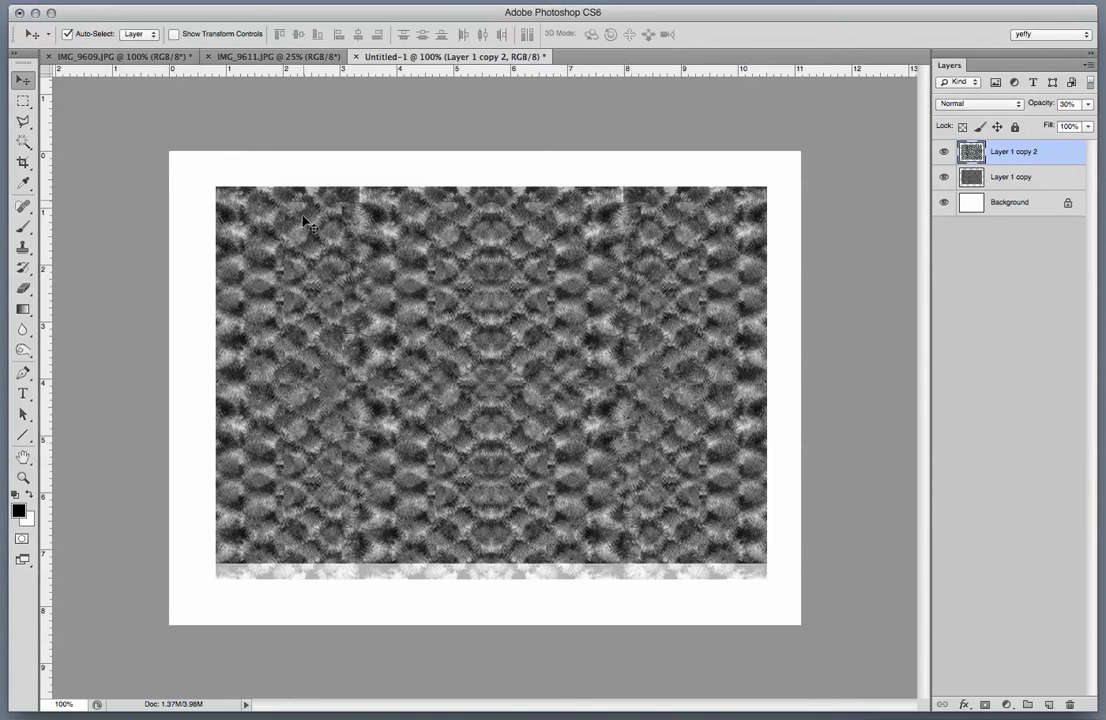
pyautogui.click(23, 101)
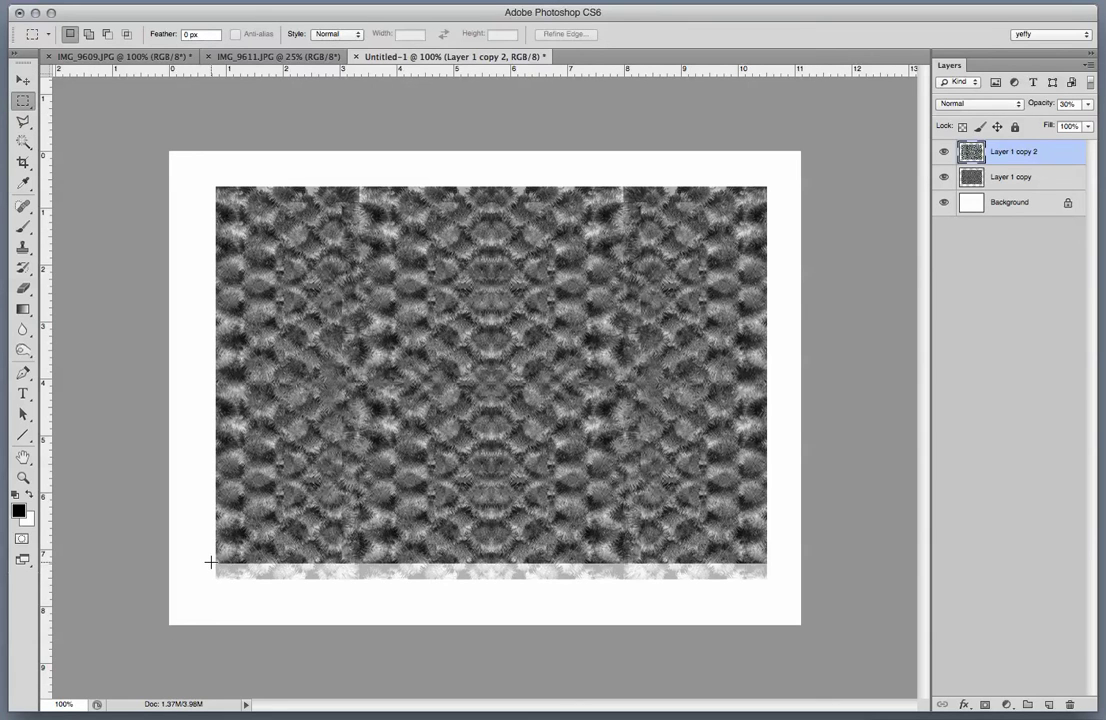
# Select and drop the pale strip, then marquee the spiky seed pod in IMG_9609.
pyautogui.moveTo(211, 562); pyautogui.dragTo(876, 661)
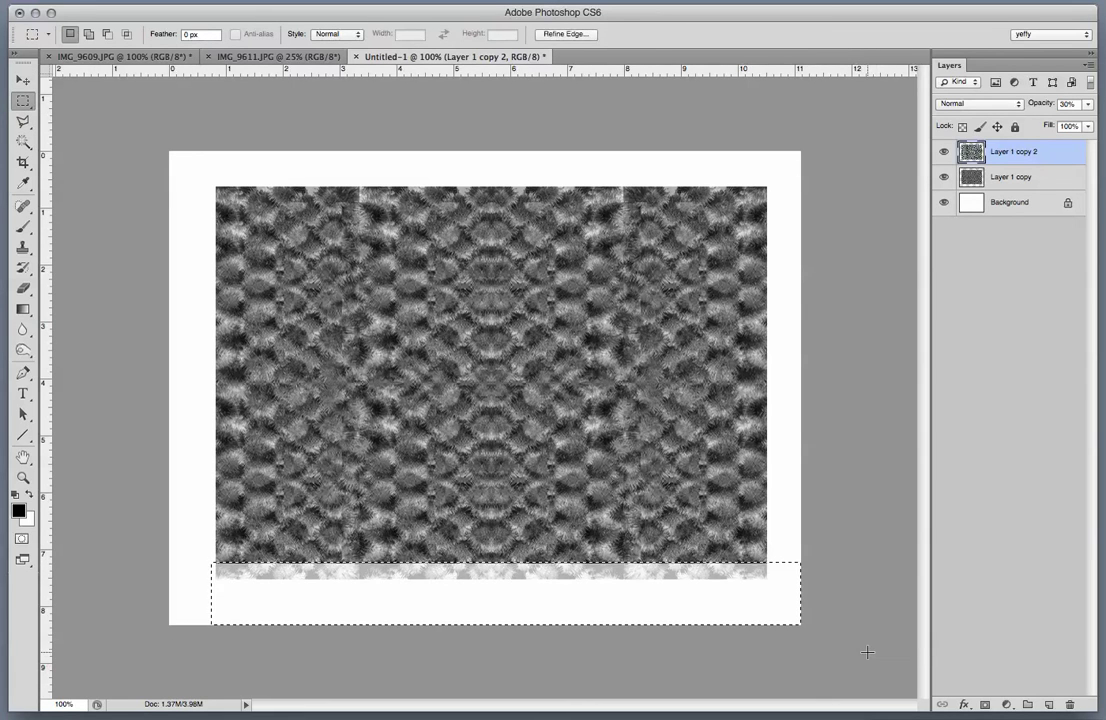
pyautogui.click(856, 653)
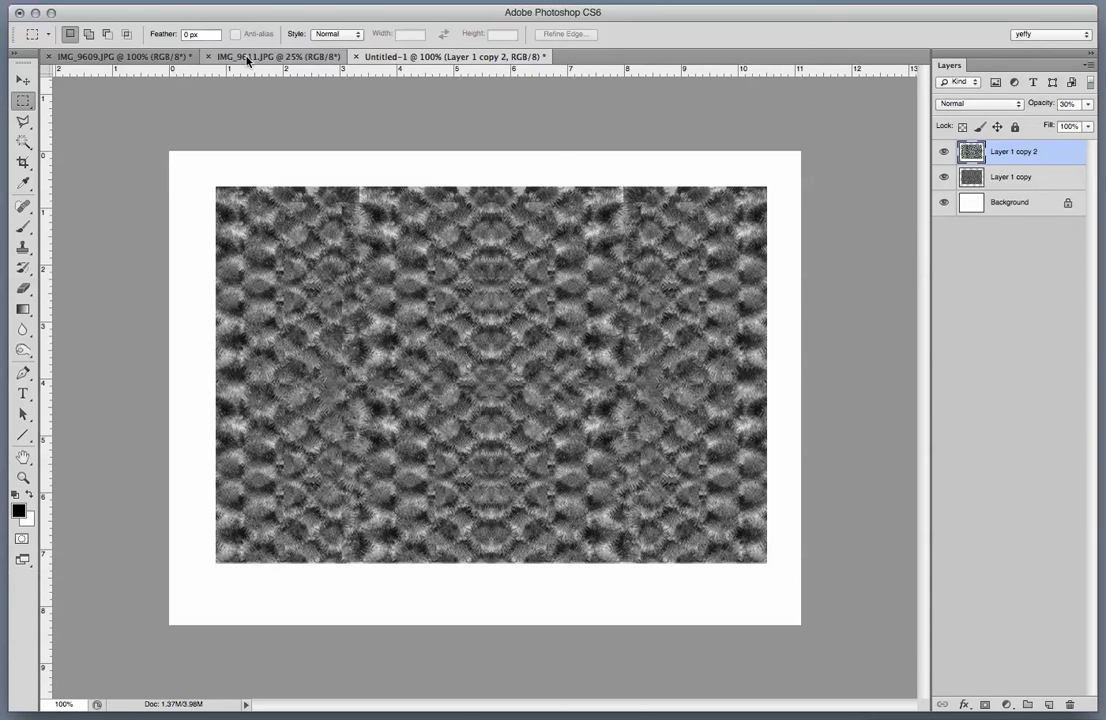
pyautogui.click(240, 56)
pyautogui.click(165, 58)
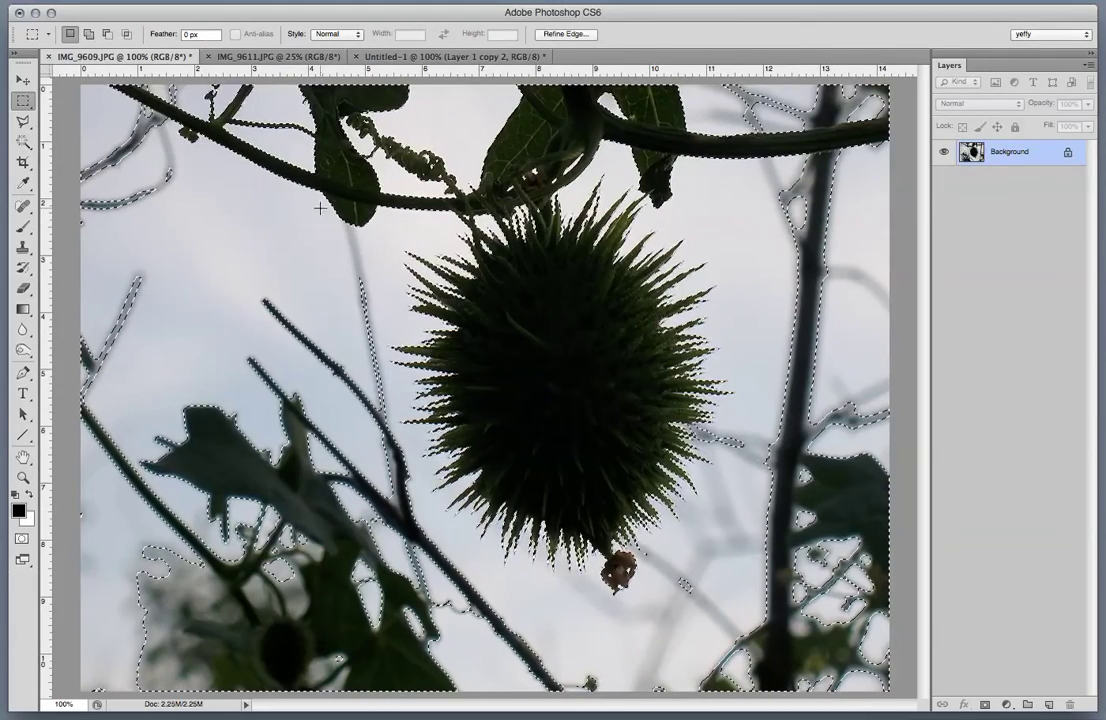
pyautogui.moveTo(388, 209); pyautogui.dragTo(732, 603)
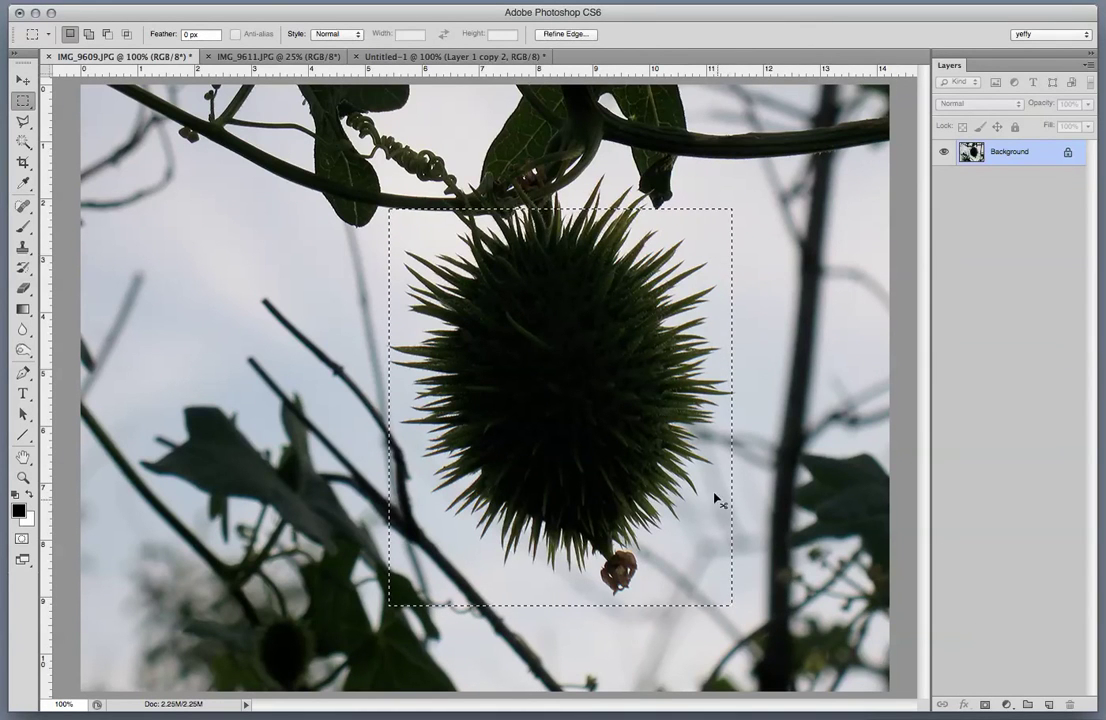
# Back in Untitled-1, trial-move the pattern layer with the Move tool and undo it.
pyautogui.click(491, 57)
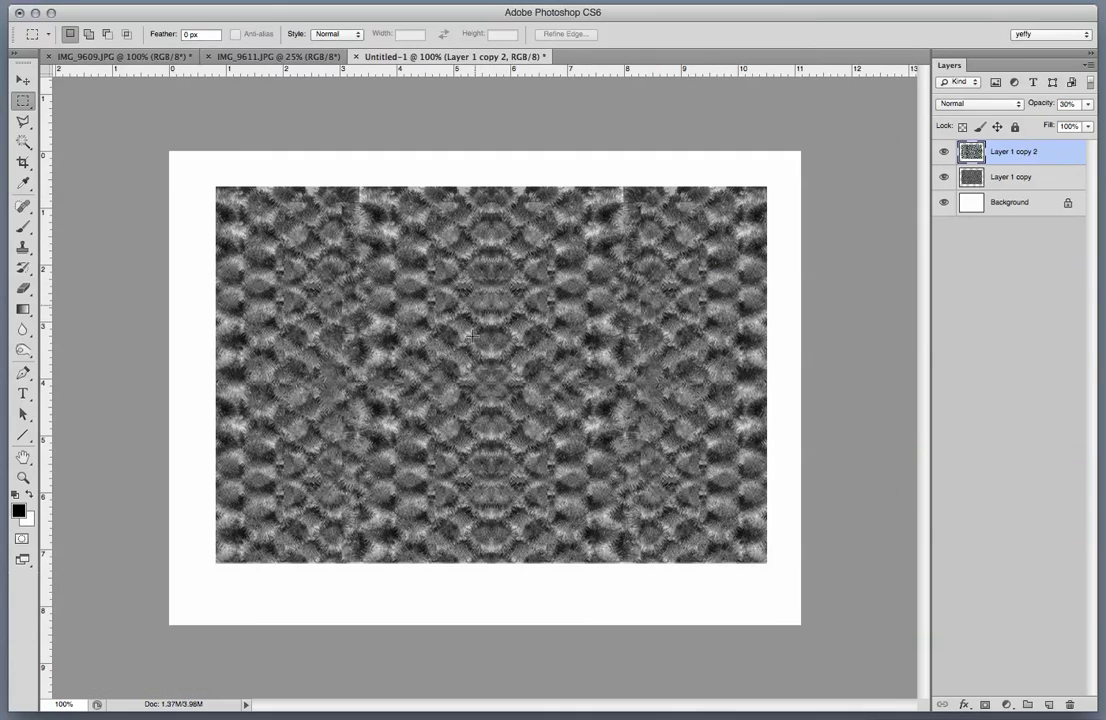
pyautogui.press('v')
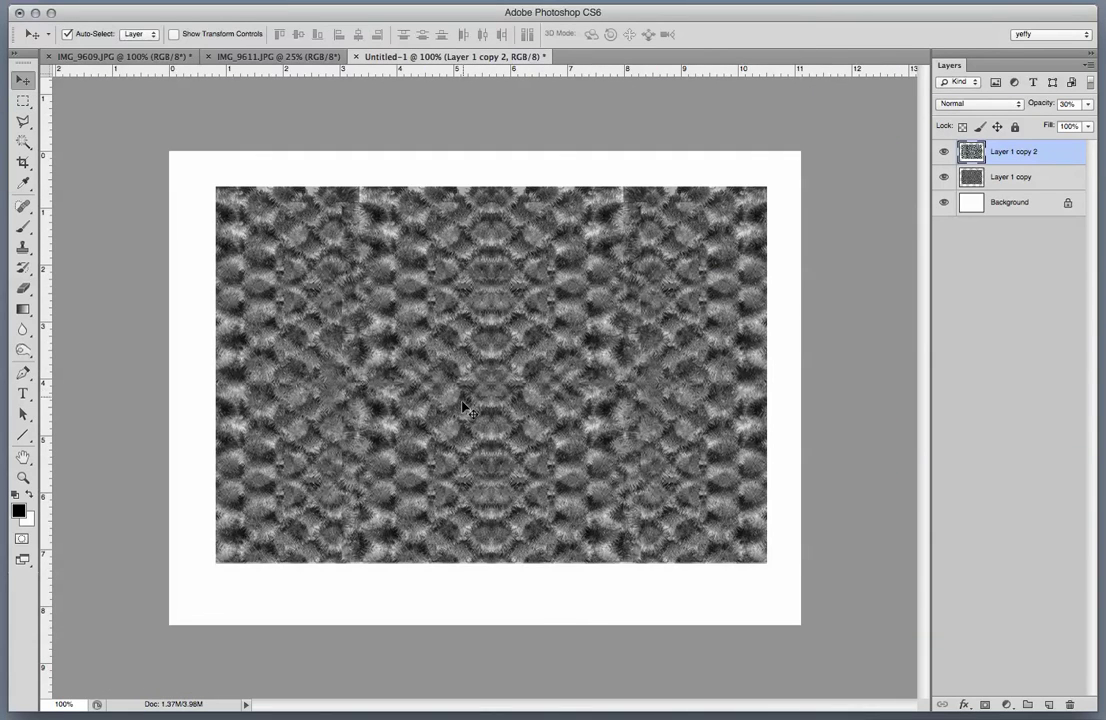
pyautogui.moveTo(465, 425); pyautogui.dragTo(399, 345)
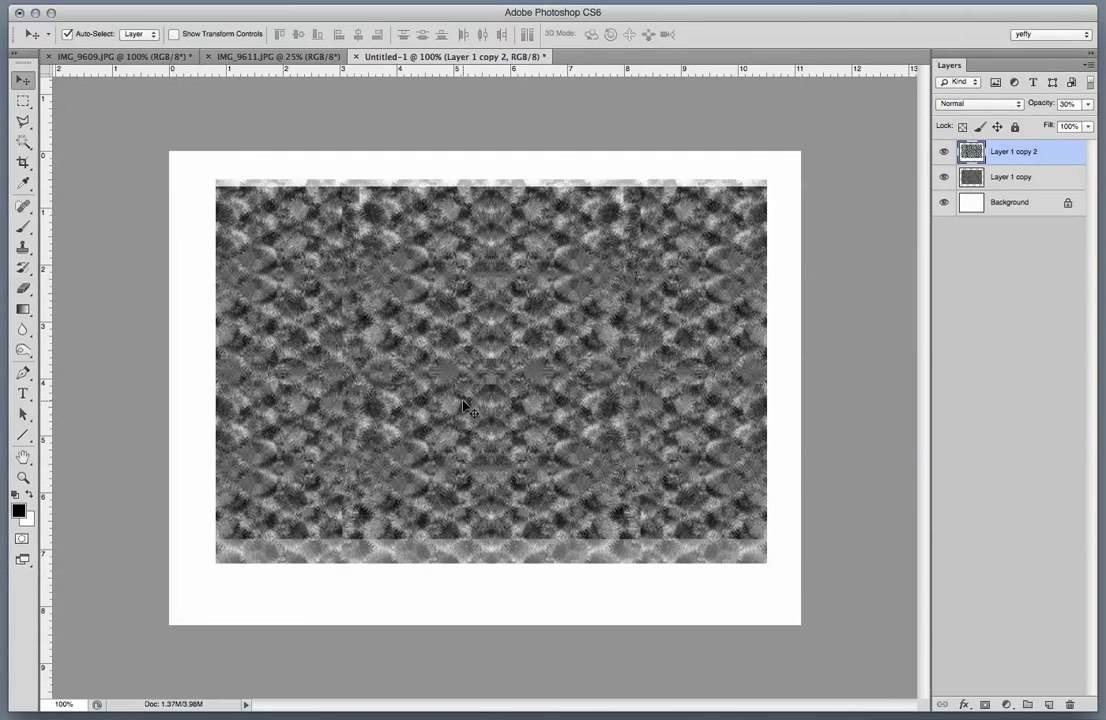
pyautogui.hotkey('ctrl', 'z')
# Merge Layer 1 copy with the top pattern layer and raise the merged texture 0.625 in.
pyautogui.keyDown('shift'); pyautogui.click(1020, 177); pyautogui.keyUp('shift')
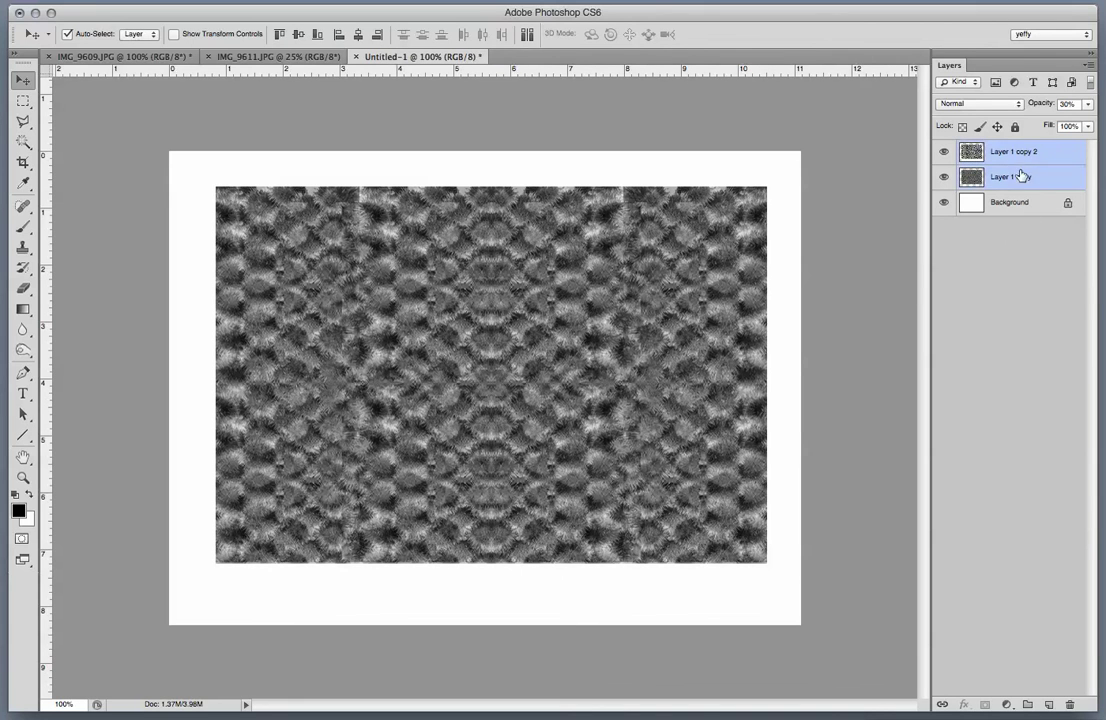
pyautogui.rightClick(1018, 175)
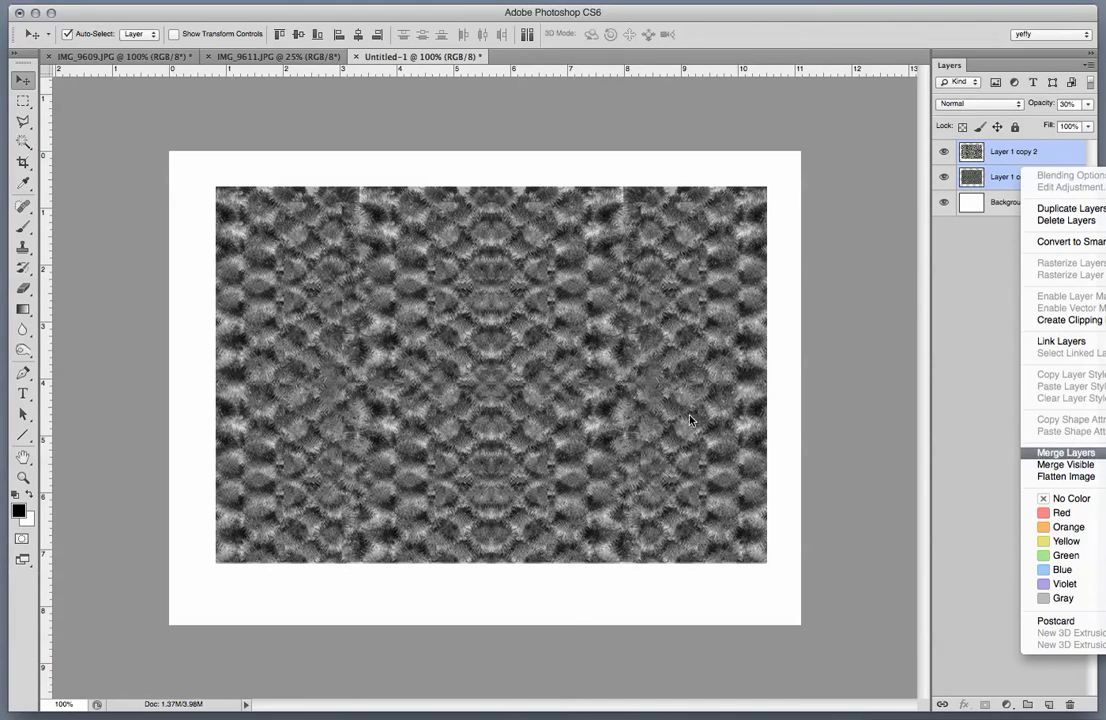
pyautogui.click(1066, 452)
pyautogui.moveTo(469, 432)
pyautogui.mouseDown()
pyautogui.moveTo(470, 404)
pyautogui.moveTo(470, 413)
pyautogui.mouseUp()
# Paste the seed-pod photo, scale it to about 36%, and place it at lower left.
pyautogui.hotkey('ctrl', 'v')
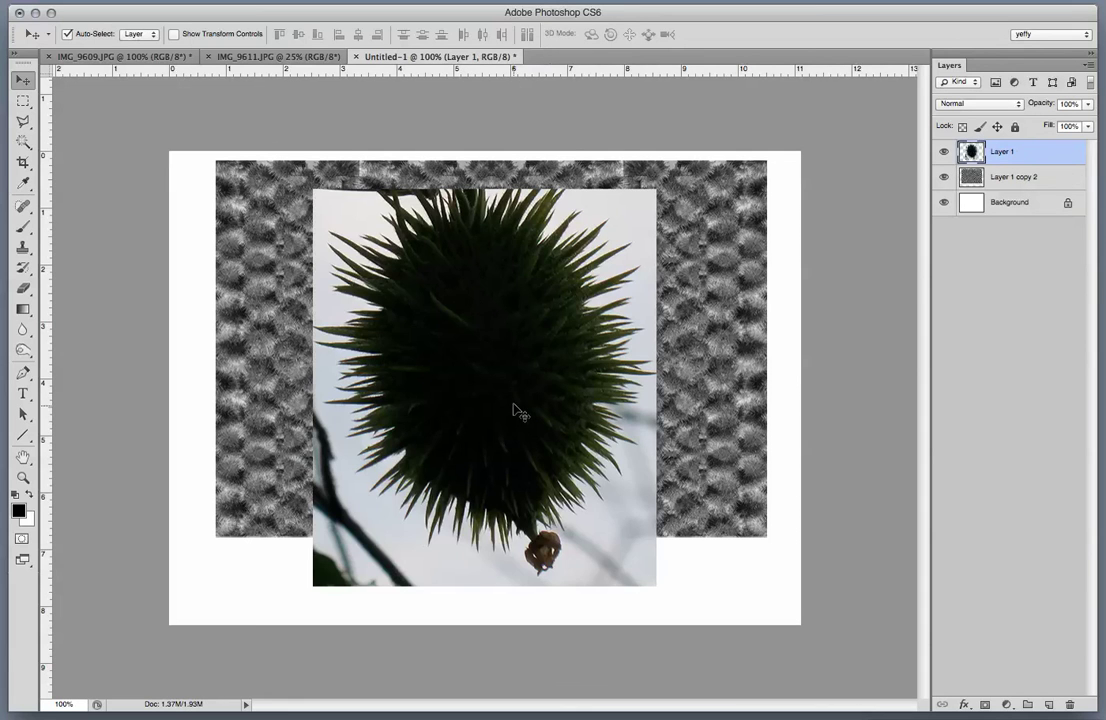
pyautogui.hotkey('ctrl', 't')
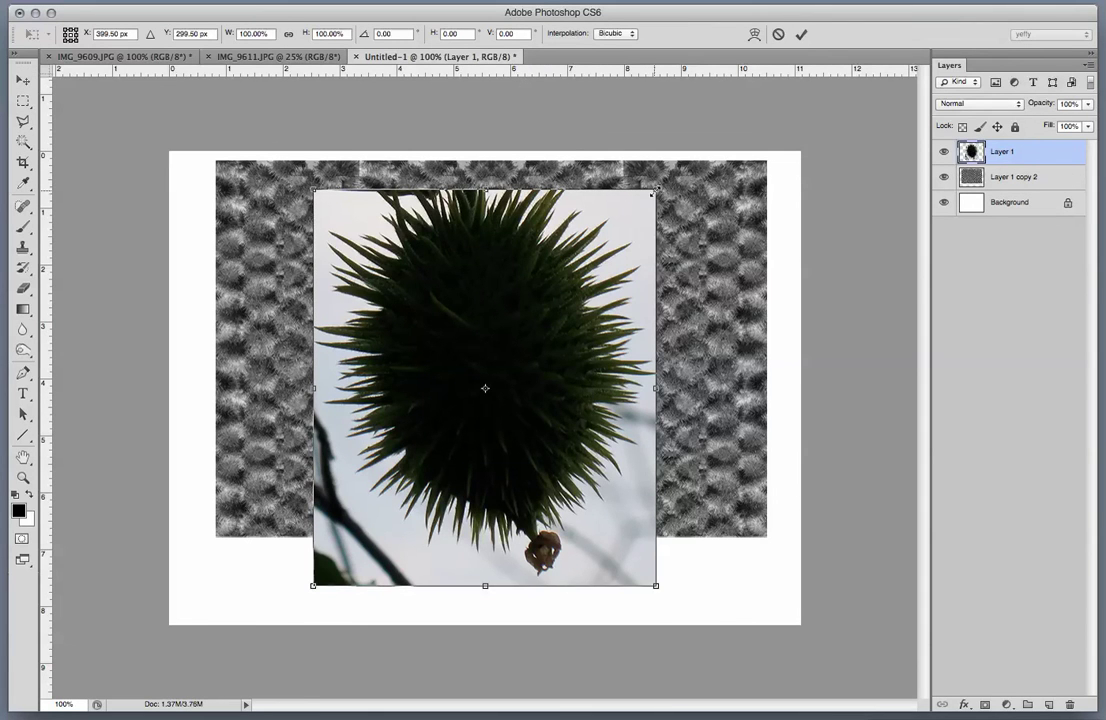
pyautogui.moveTo(655, 190); pyautogui.dragTo(246, 584)
pyautogui.press('Return')
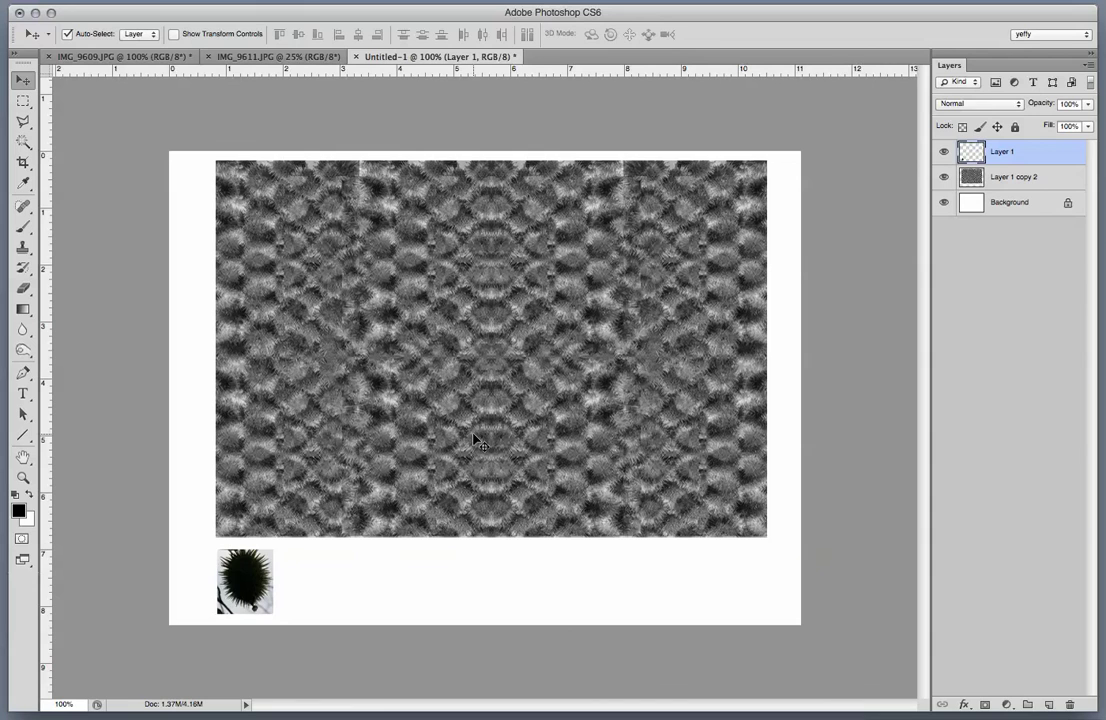
pyautogui.press('Left')
pyautogui.press('Left')
pyautogui.press('Left')
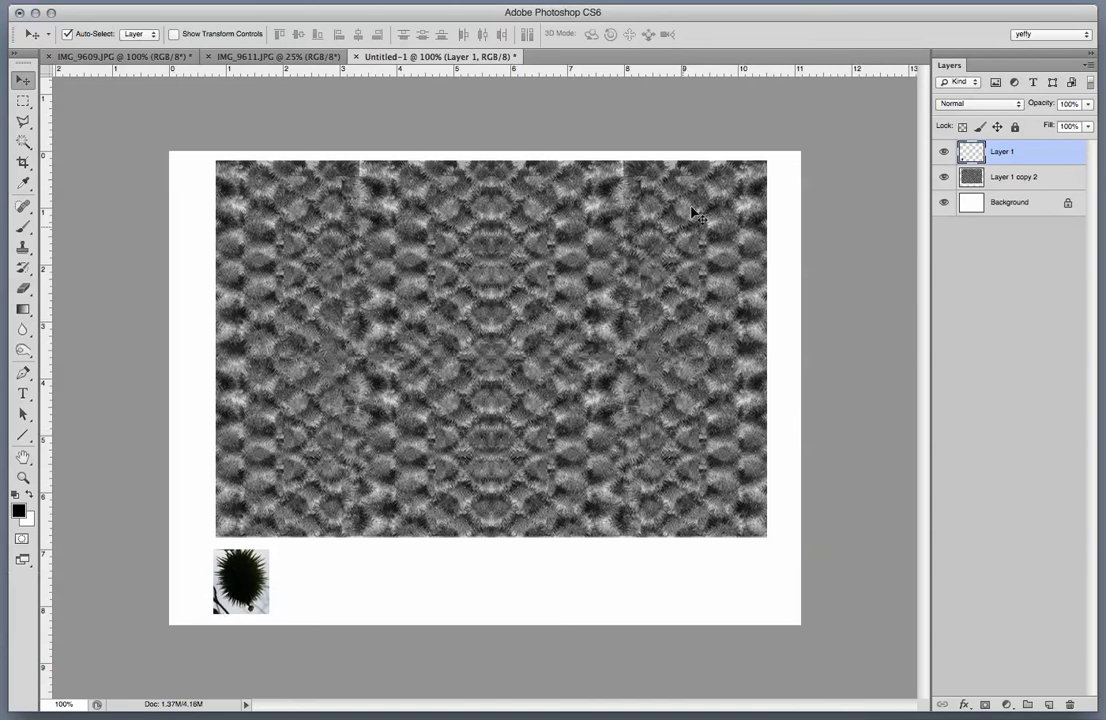
# Type a 'Texture from Photo' credit caption naming the photographer below the texture, right side.
pyautogui.click(23, 395)
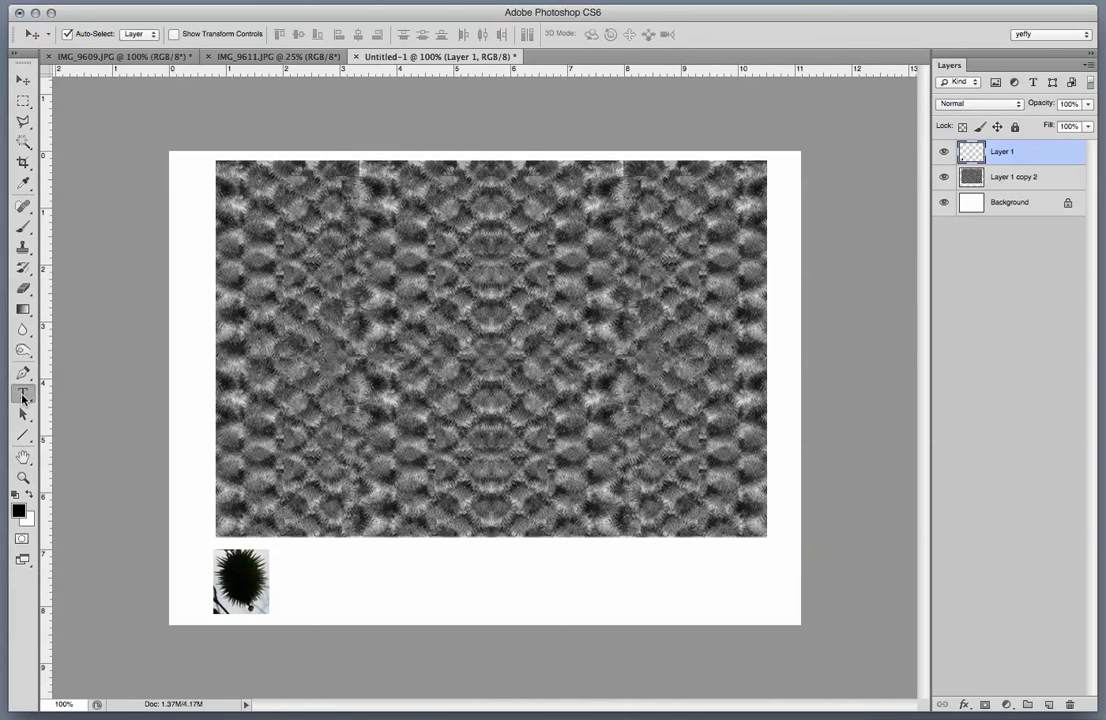
pyautogui.click(580, 568)
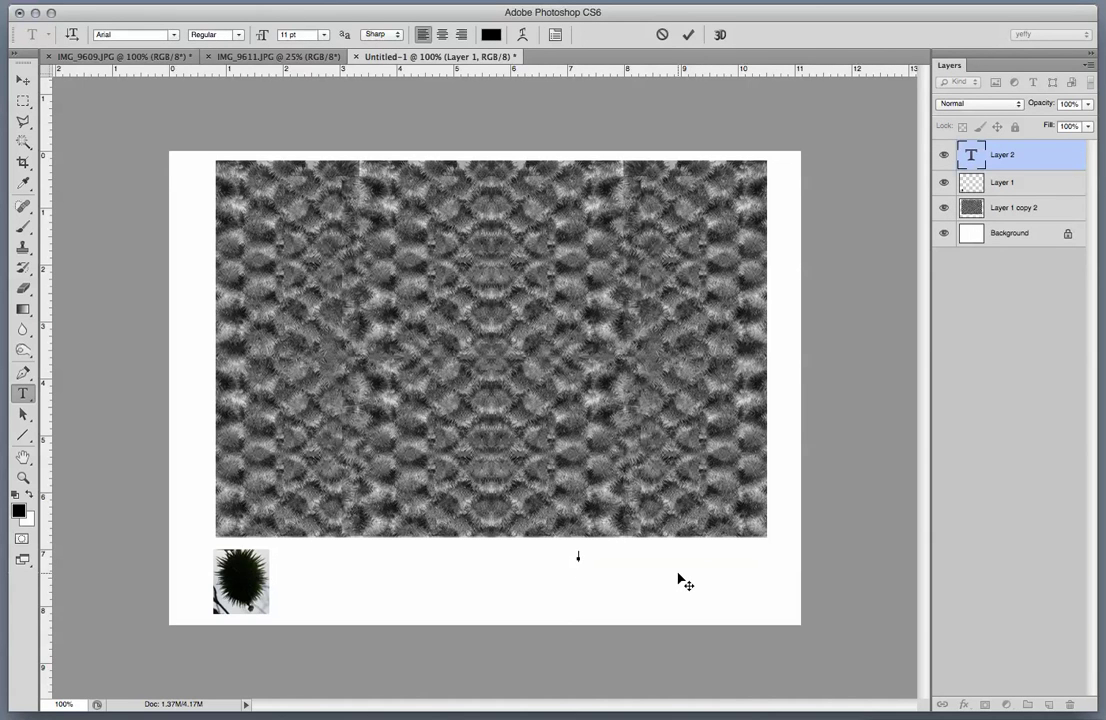
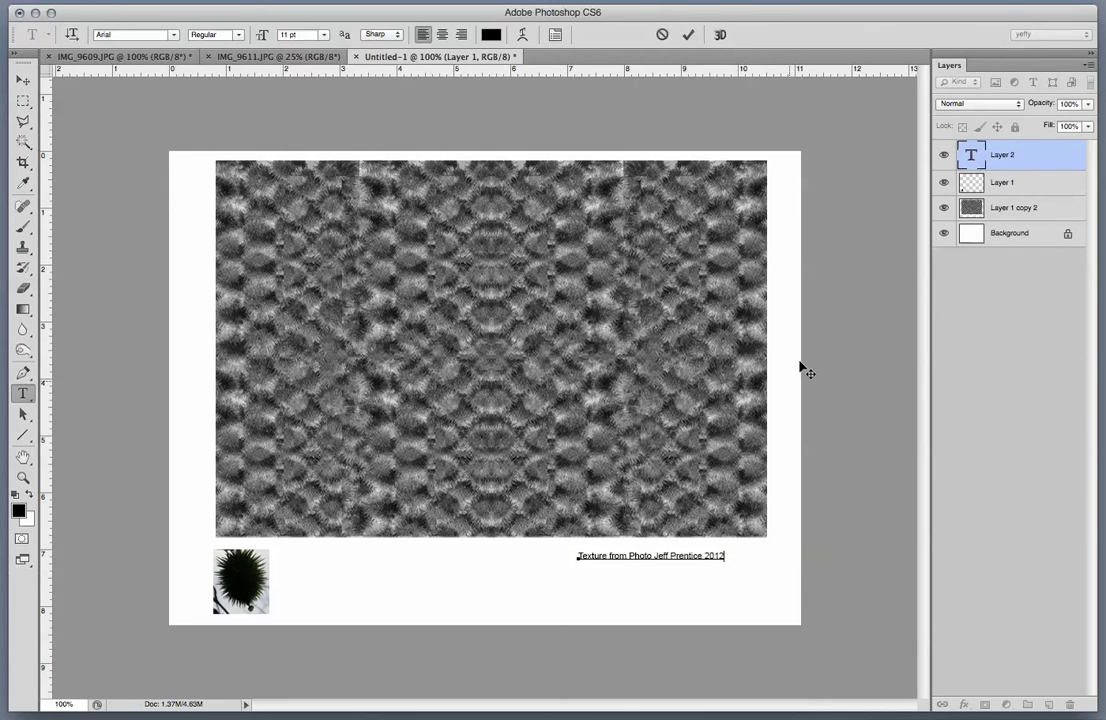
# Nudge the caption right and up to align it with the texture's right edge.
pyautogui.click(24, 82)
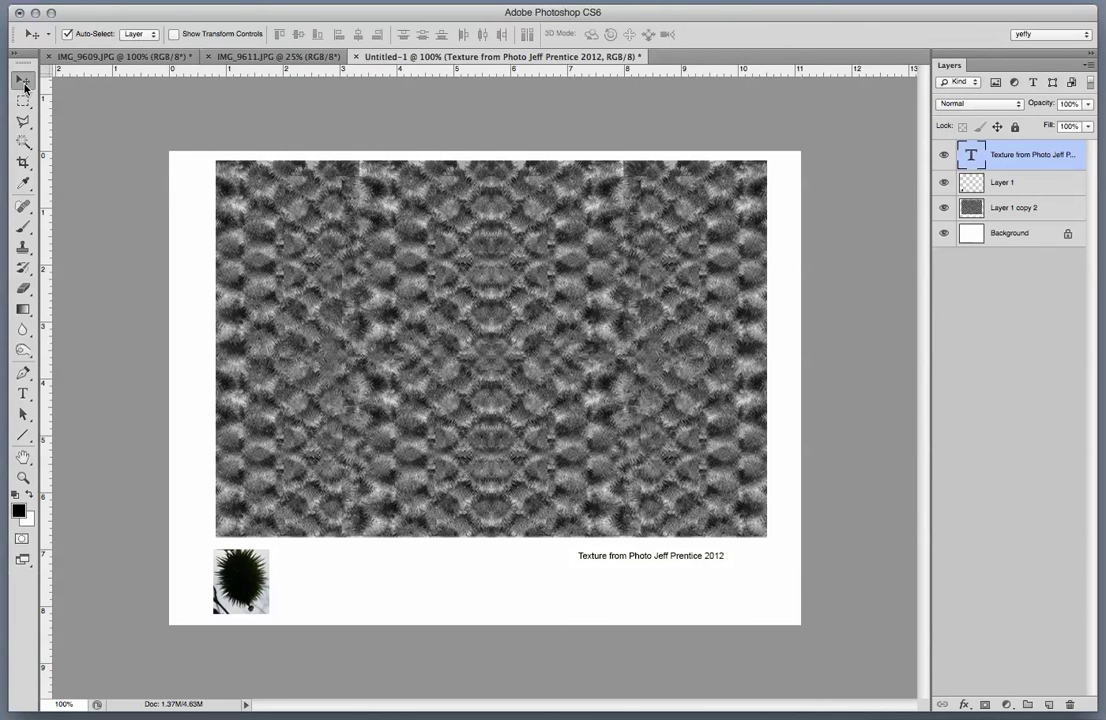
pyautogui.hotkey('shift', 'Right')
pyautogui.hotkey('shift', 'Right')
pyautogui.hotkey('shift', 'Right')
pyautogui.hotkey('shift', 'Right')
pyautogui.hotkey('shift', 'Right')
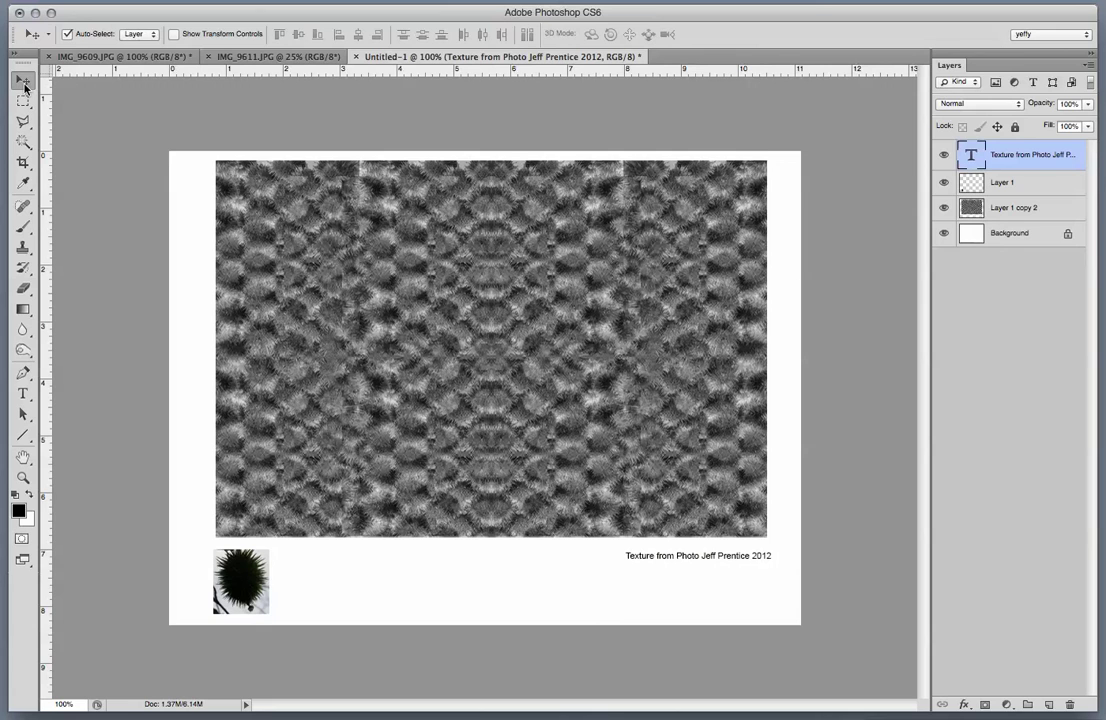
pyautogui.press('Left')
pyautogui.press('Left')
pyautogui.press('Left')
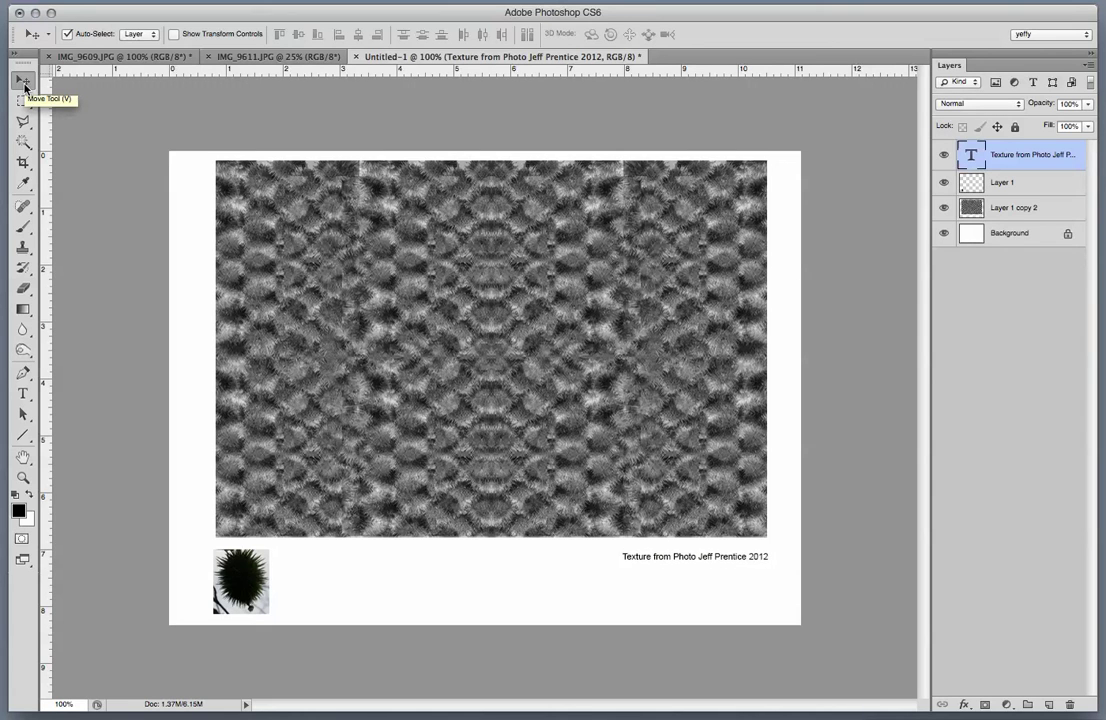
pyautogui.press('Up')
pyautogui.press('Up')
pyautogui.press('Up')
pyautogui.press('Up')
pyautogui.press('Up')
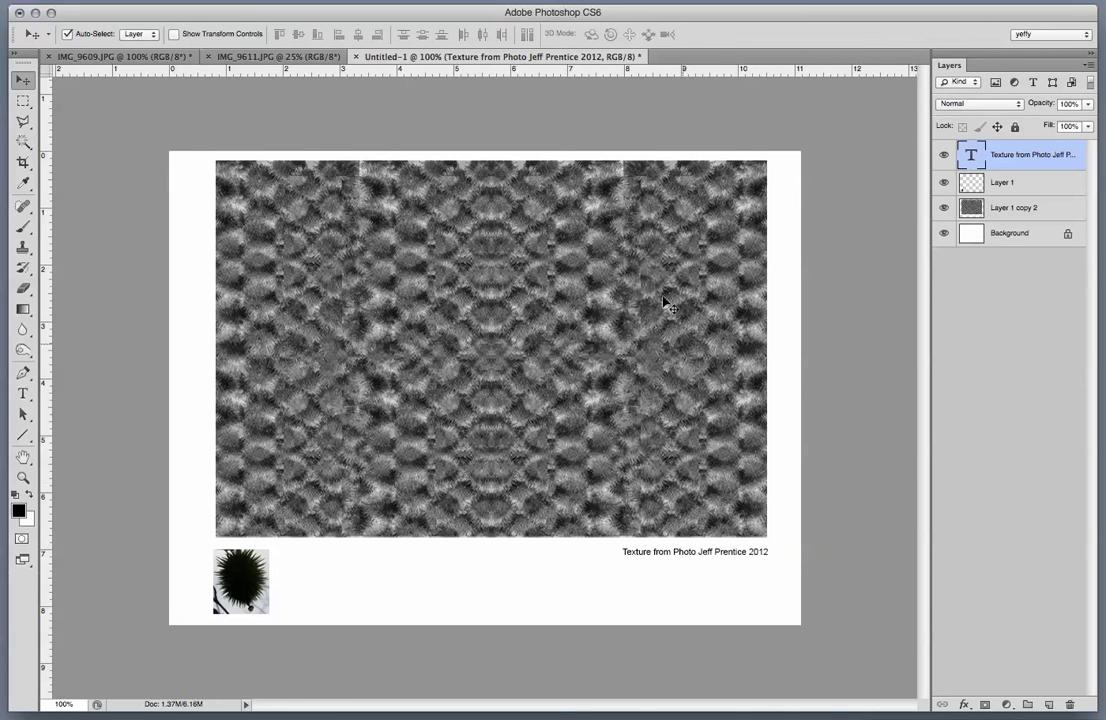
pyautogui.click(15, 0)
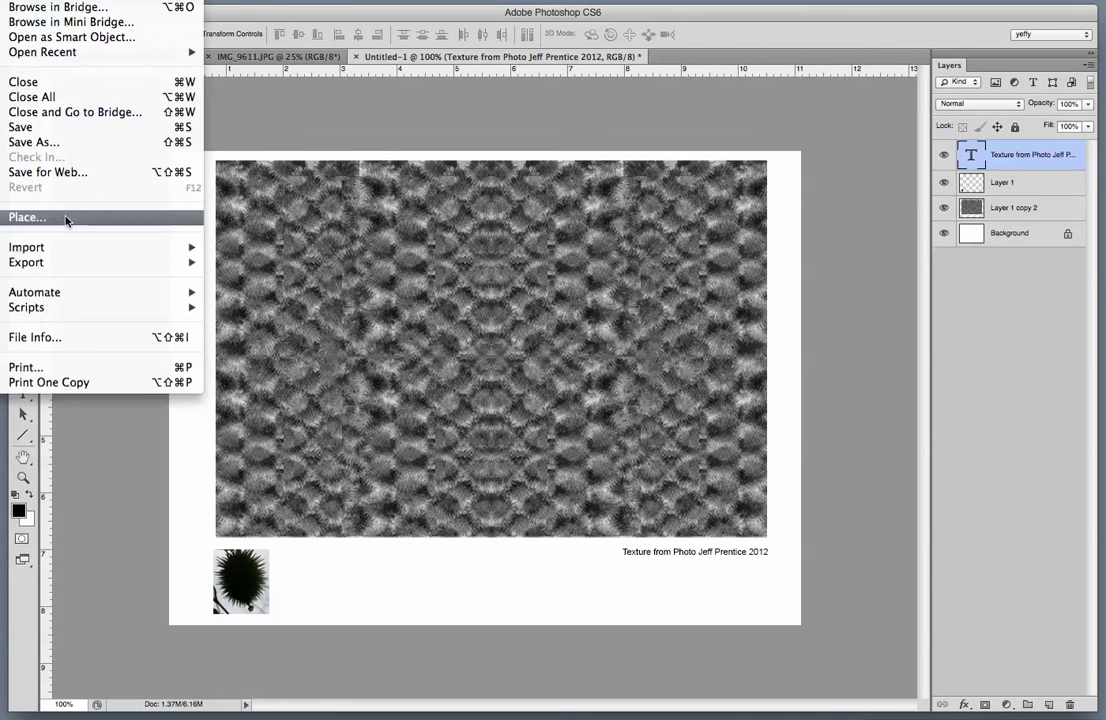
pyautogui.click(81, 179)
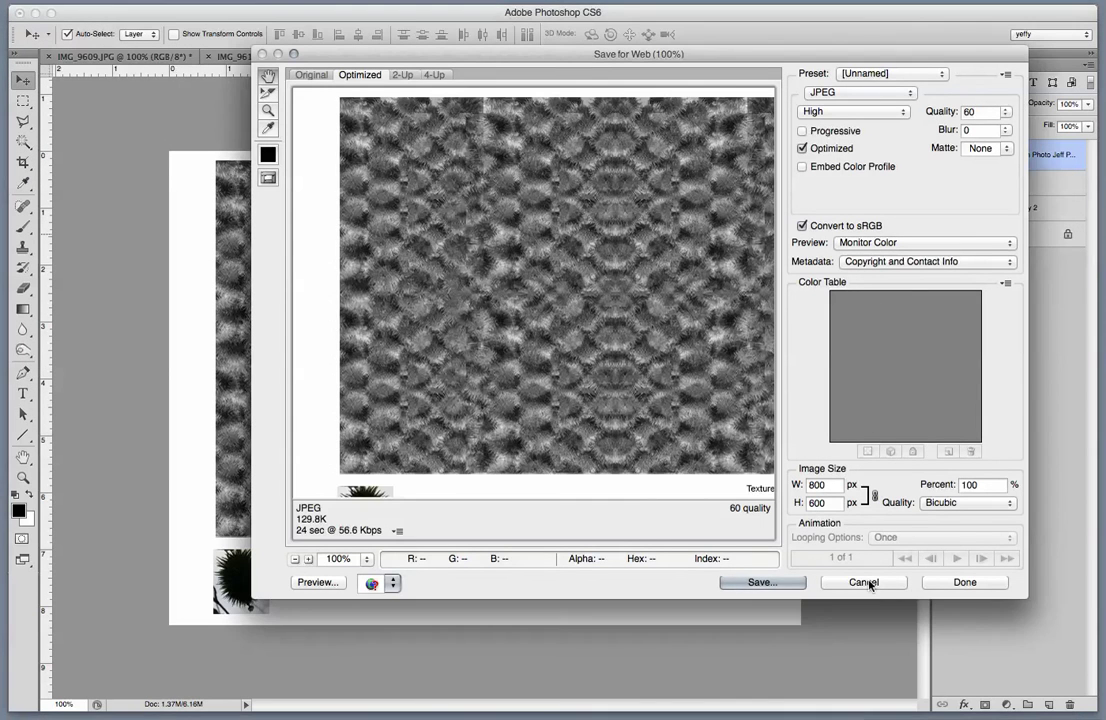
pyautogui.click(878, 582)
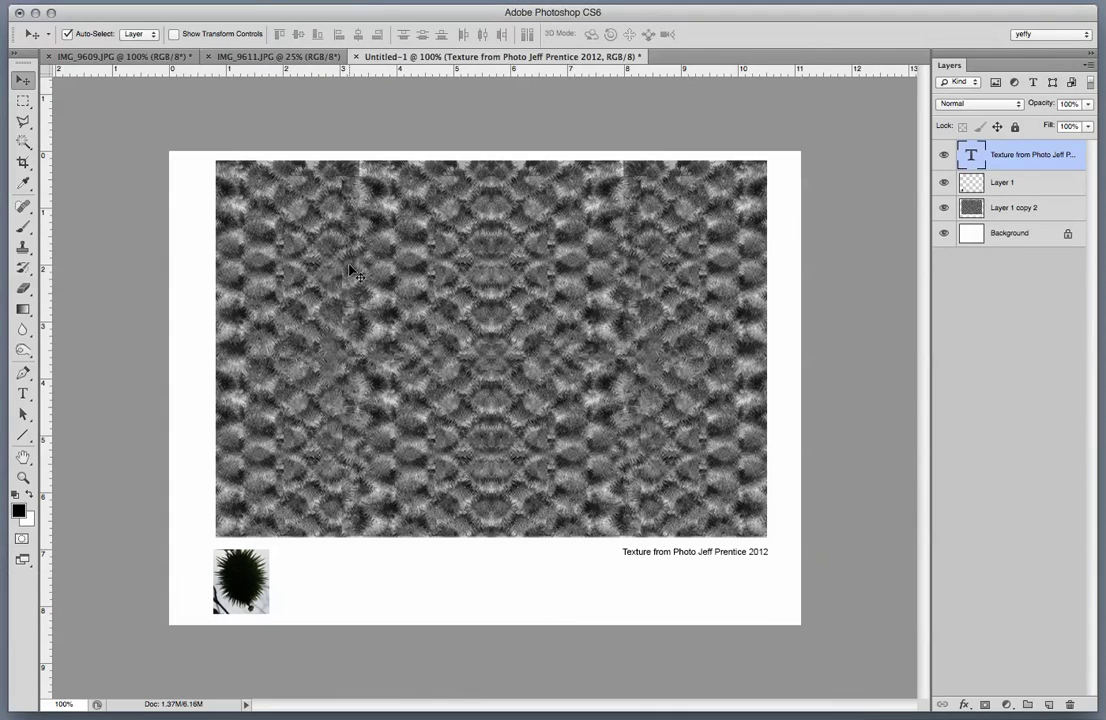